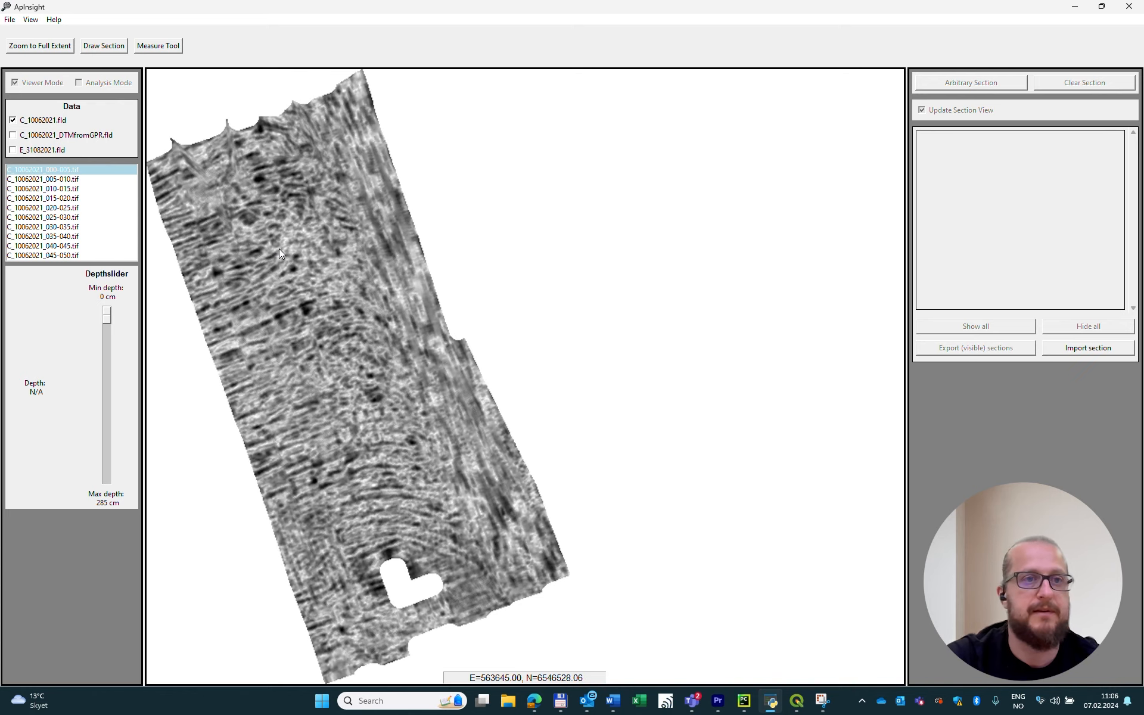
Switch between the C_10062021_DTMfromGPR.fld and E_31082021.fld datasets, and return to C_10062021.fld.
{"action": "left_click_drag", "start_coordinate": [358, 328], "coordinate": [430, 320]}
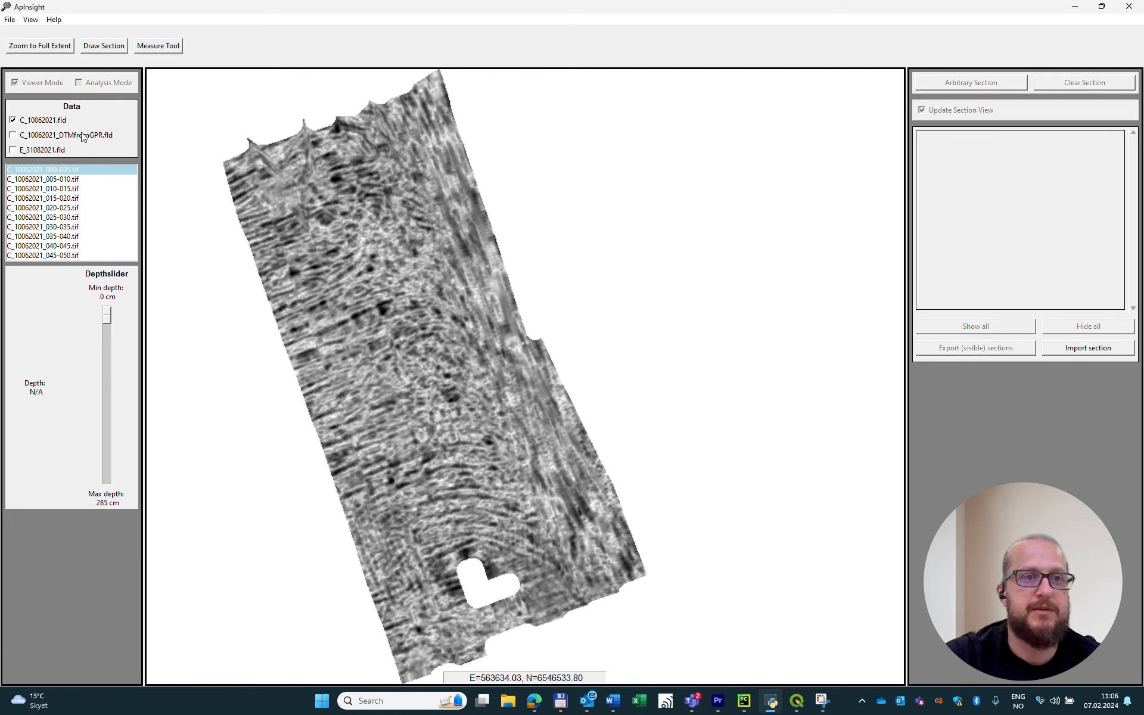
{"action": "left_click", "coordinate": [48, 137]}
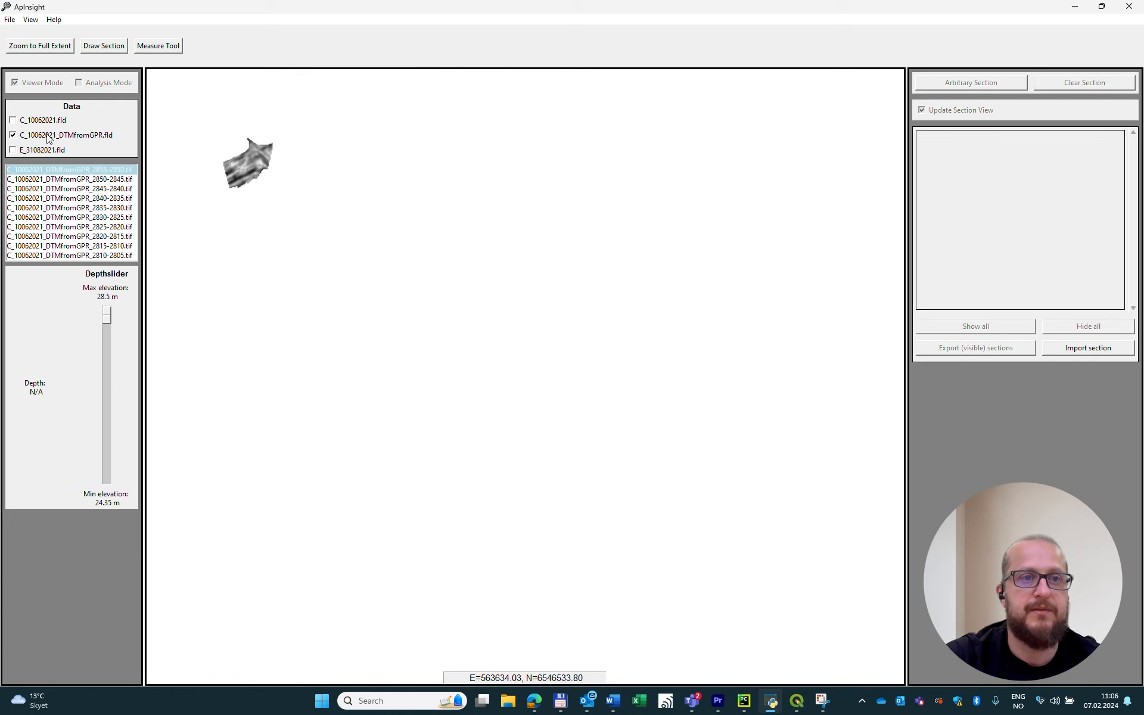
{"action": "left_click", "coordinate": [50, 150]}
{"action": "left_click", "coordinate": [59, 134]}
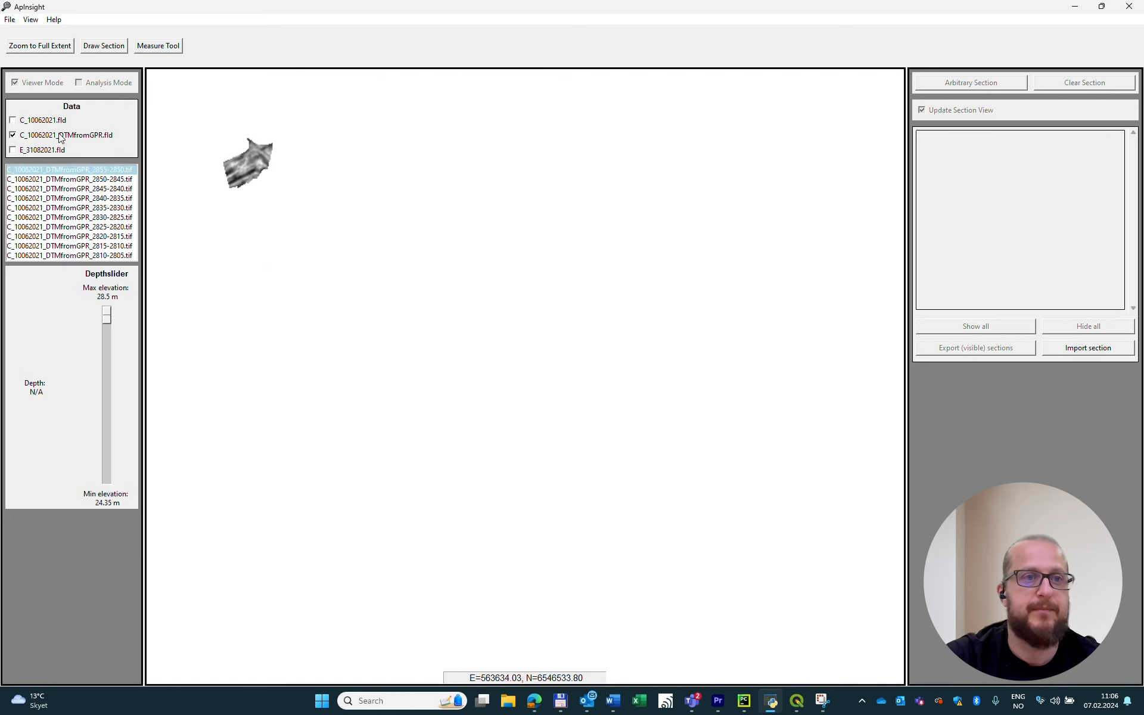
{"action": "left_click", "coordinate": [49, 126]}
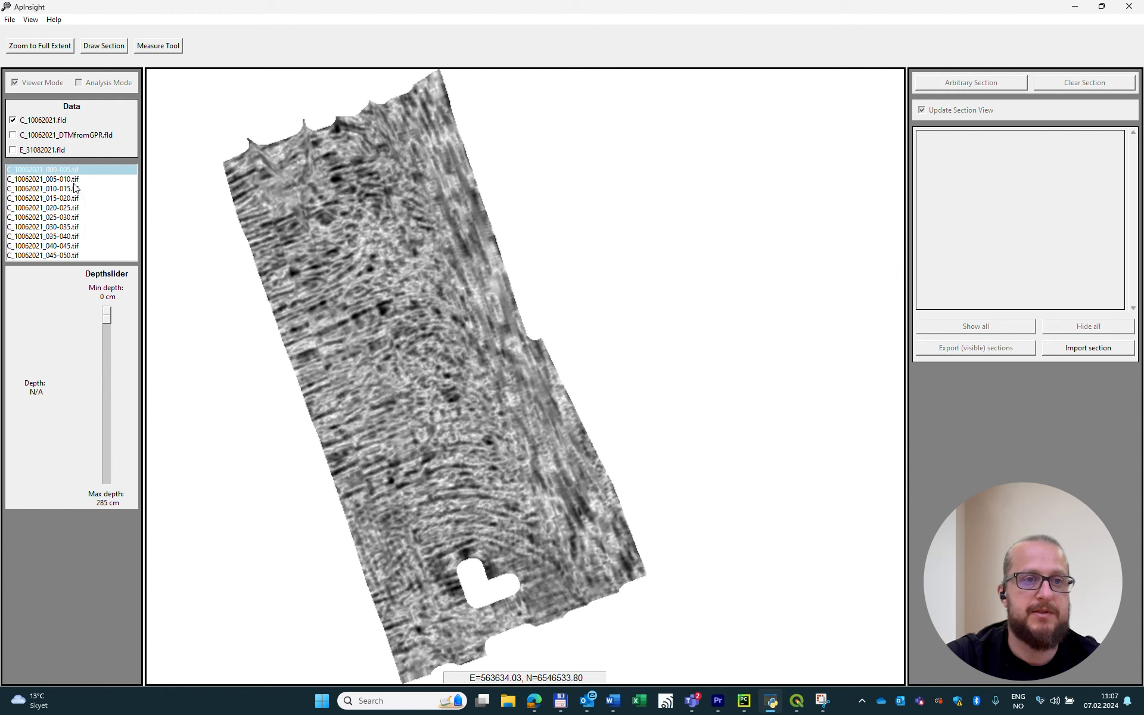
Browse the depth slices of C_10062021.fld from 25-30 cm down to 100-105 cm.
{"action": "left_click_drag", "start_coordinate": [75, 185], "coordinate": [94, 216]}
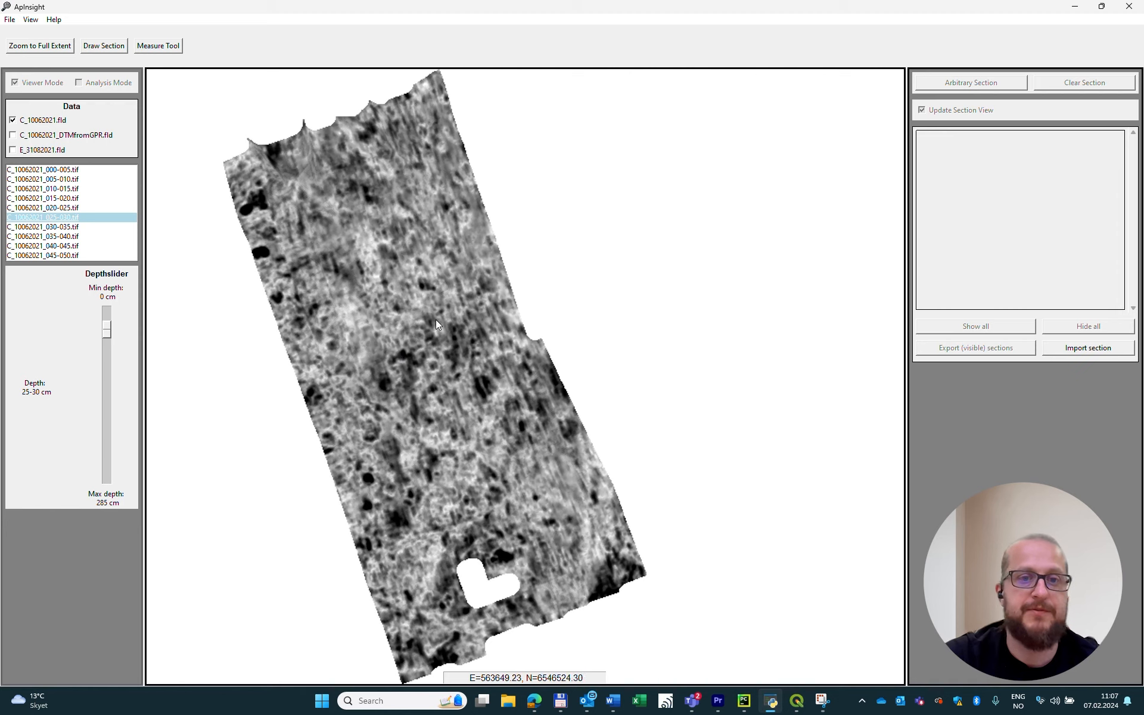
{"action": "left_click_drag", "start_coordinate": [366, 317], "coordinate": [433, 315]}
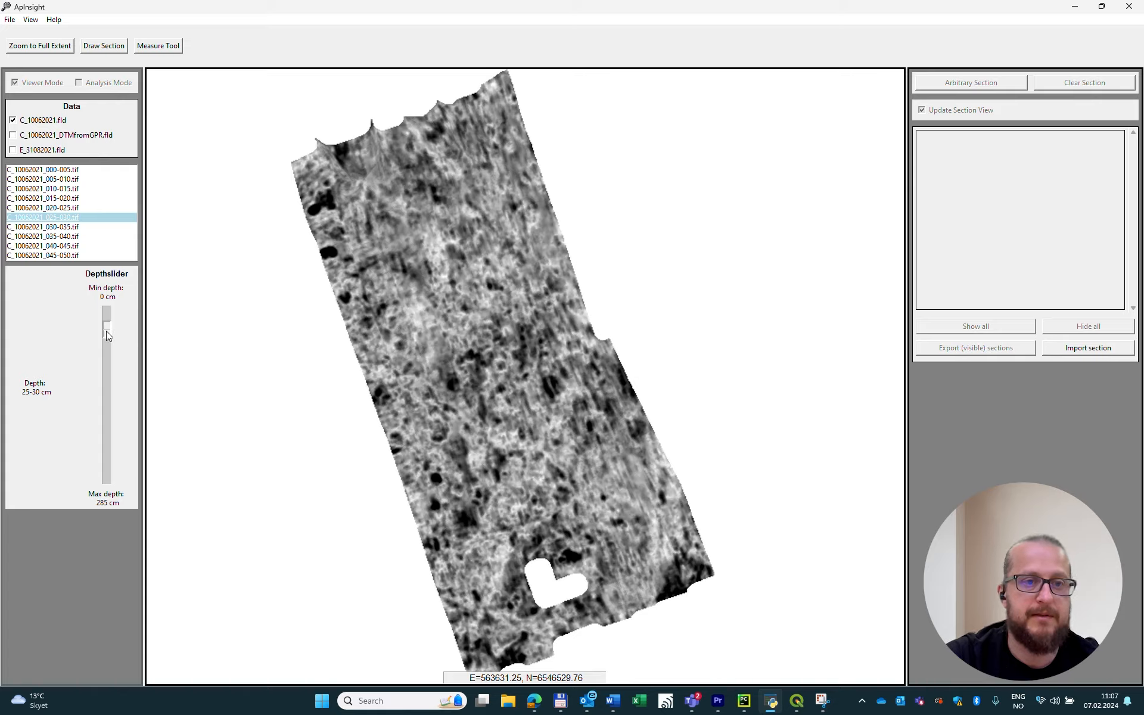
{"action": "left_click_drag", "start_coordinate": [106, 332], "coordinate": [96, 369]}
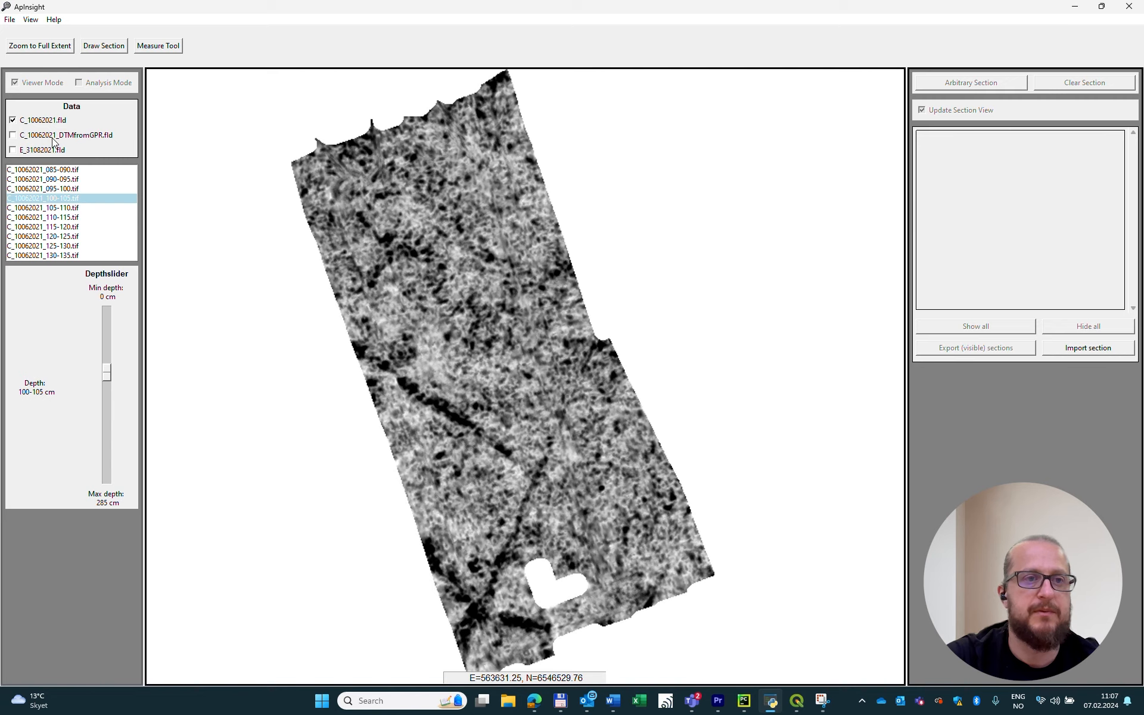
Display C_10062021_DTMfromGPR.fld and browse its elevation slices, including 27.25-27.2 m and 27.05-27.0 m.
{"action": "left_click", "coordinate": [32, 135]}
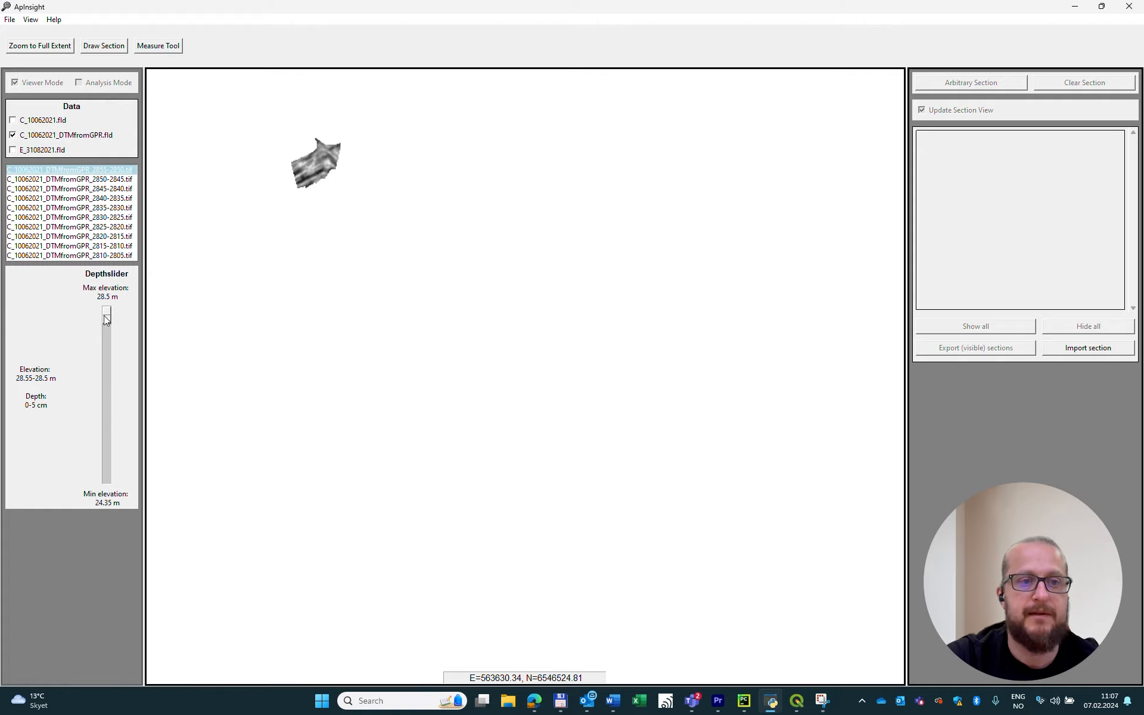
{"action": "left_click_drag", "start_coordinate": [106, 320], "coordinate": [109, 363]}
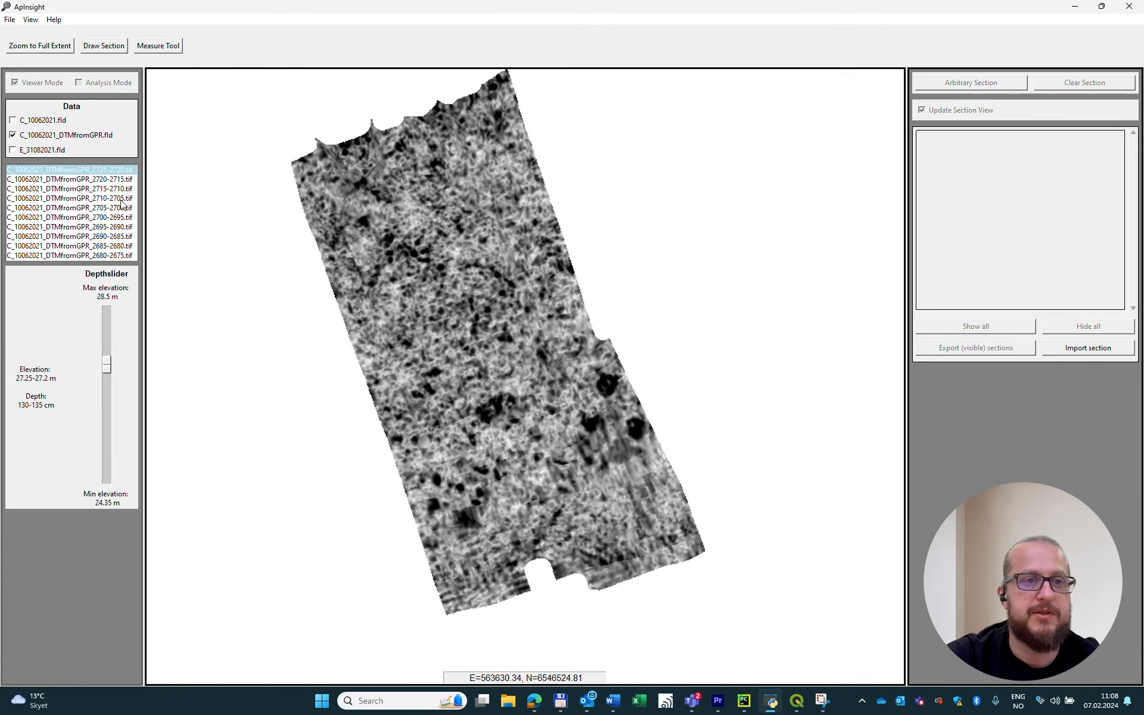
{"action": "left_click_drag", "start_coordinate": [106, 186], "coordinate": [107, 241]}
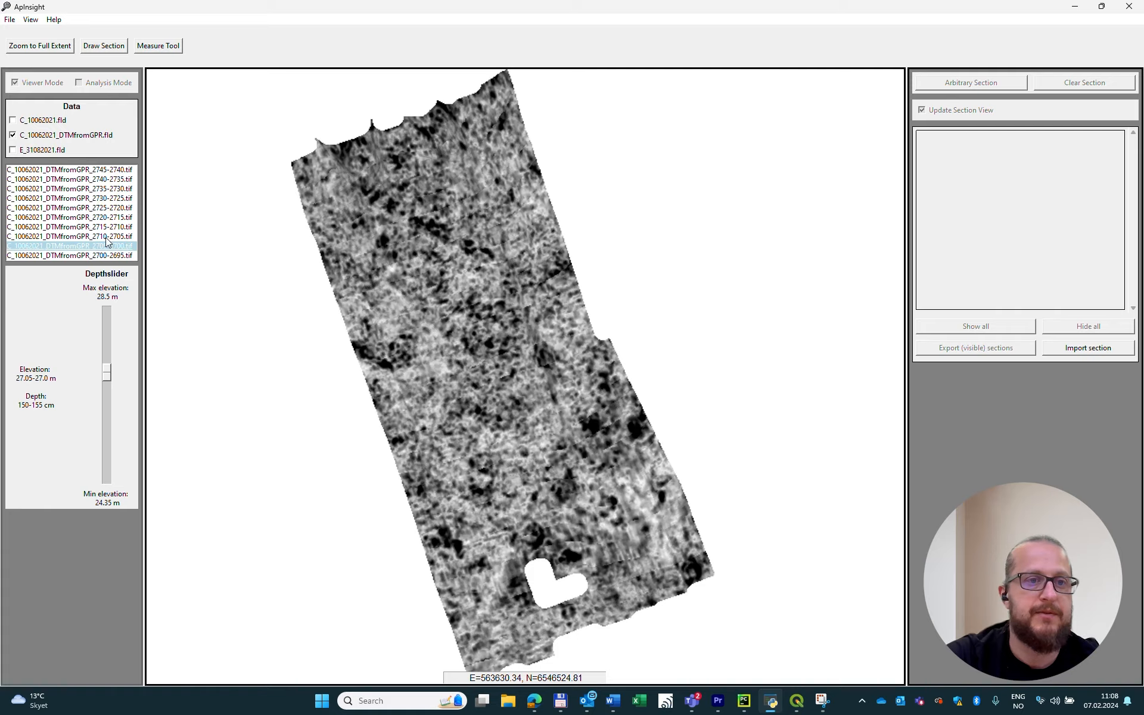
{"action": "scroll", "coordinate": [107, 241], "scroll_direction": "up", "scroll_amount": 3}
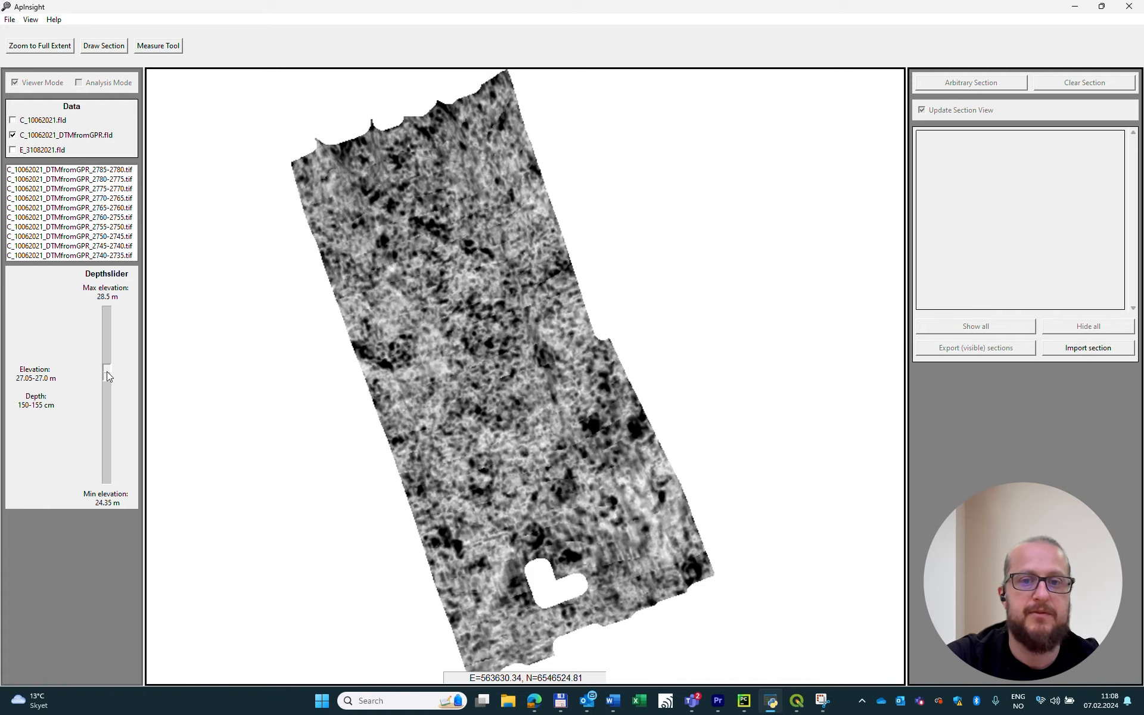
{"action": "mouse_move", "coordinate": [106, 370]}
{"action": "left_mouse_down"}
{"action": "mouse_move", "coordinate": [104, 434]}
{"action": "mouse_move", "coordinate": [102, 359]}
{"action": "mouse_move", "coordinate": [104, 393]}
{"action": "mouse_move", "coordinate": [109, 374]}
{"action": "mouse_move", "coordinate": [106, 384]}
{"action": "left_mouse_up"}
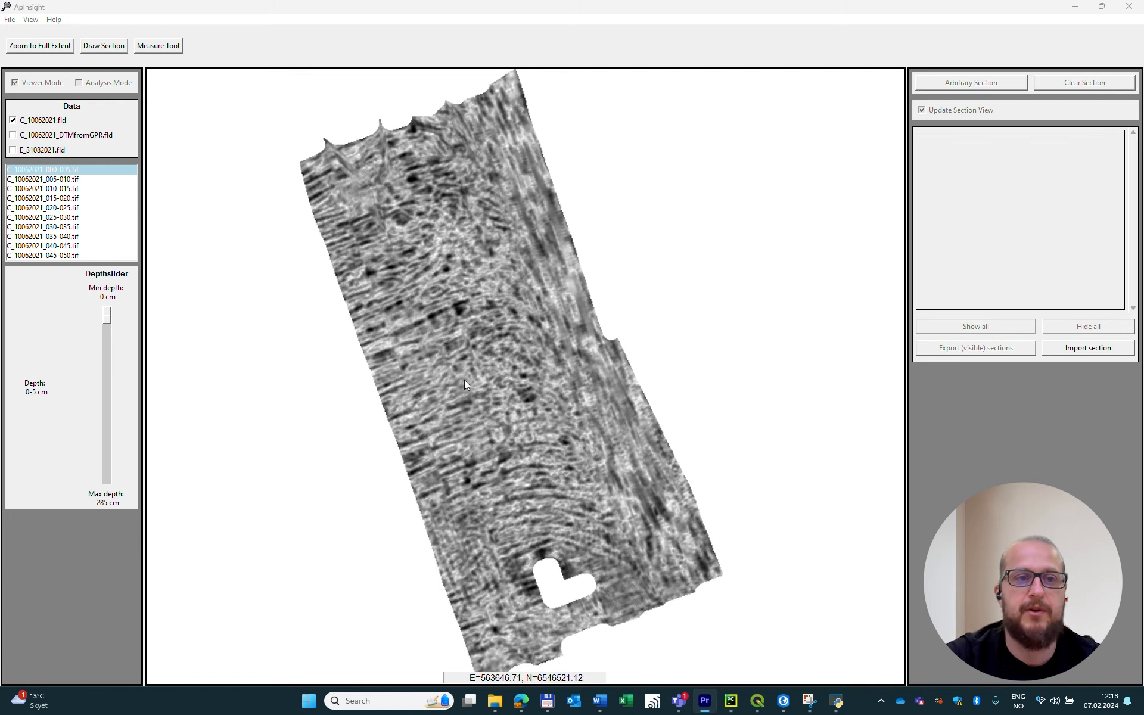
Examine the surface slice of C_10062021.fld up close, and display the 40-45 cm depth slice.
{"action": "left_click_drag", "start_coordinate": [502, 360], "coordinate": [477, 325]}
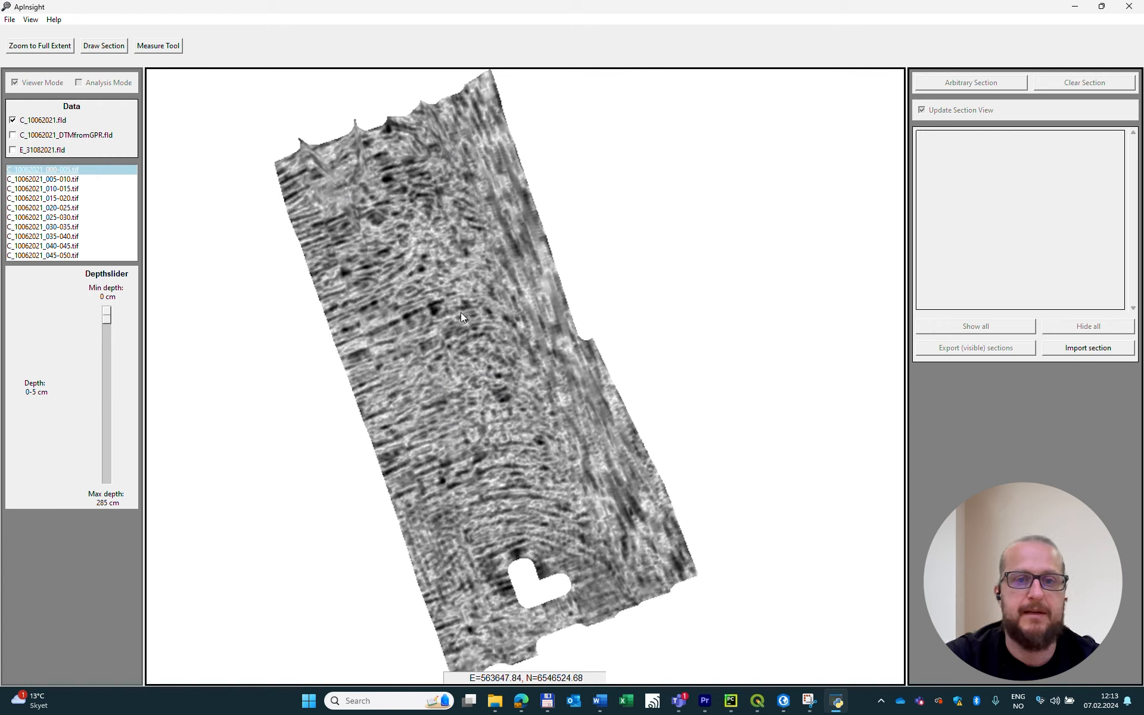
{"action": "scroll", "coordinate": [492, 349], "scroll_direction": "down", "scroll_amount": 5}
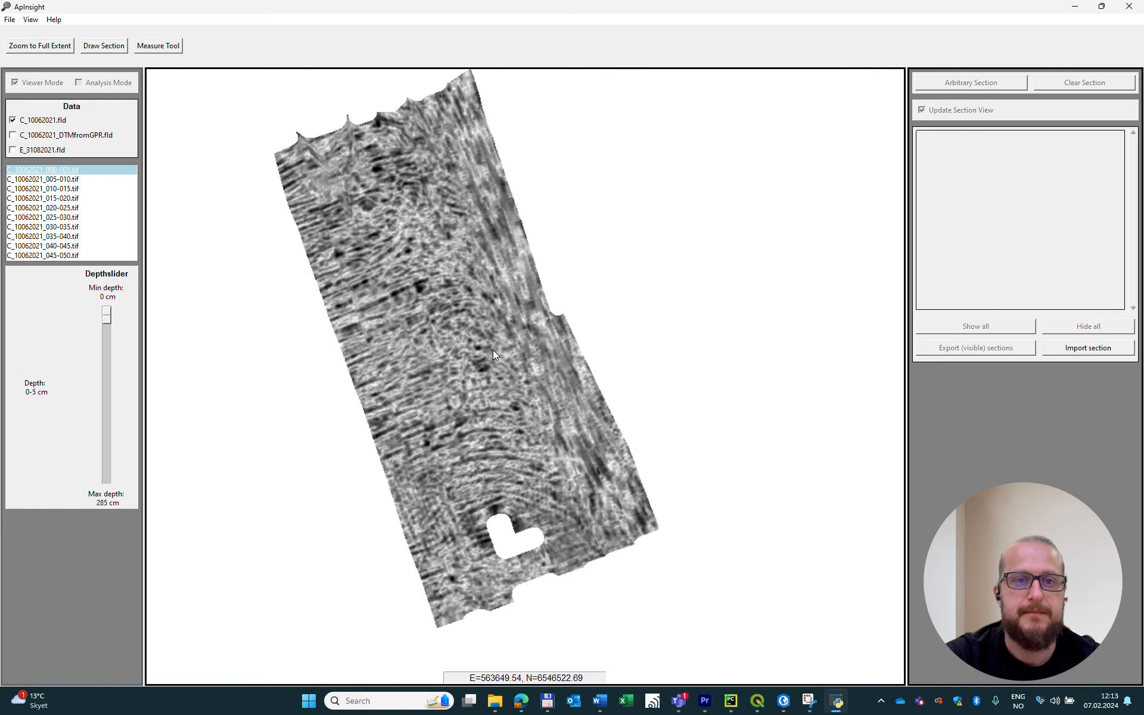
{"action": "scroll", "coordinate": [497, 364], "scroll_direction": "up", "scroll_amount": 5}
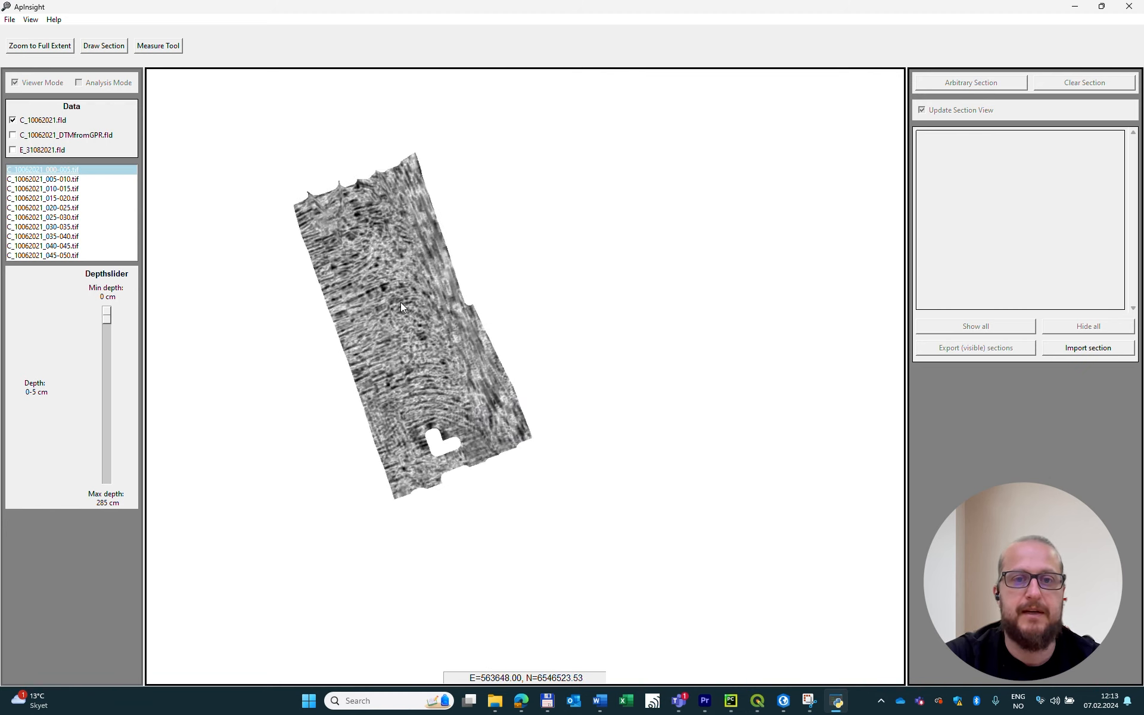
{"action": "scroll", "coordinate": [452, 349], "scroll_direction": "up", "scroll_amount": 3}
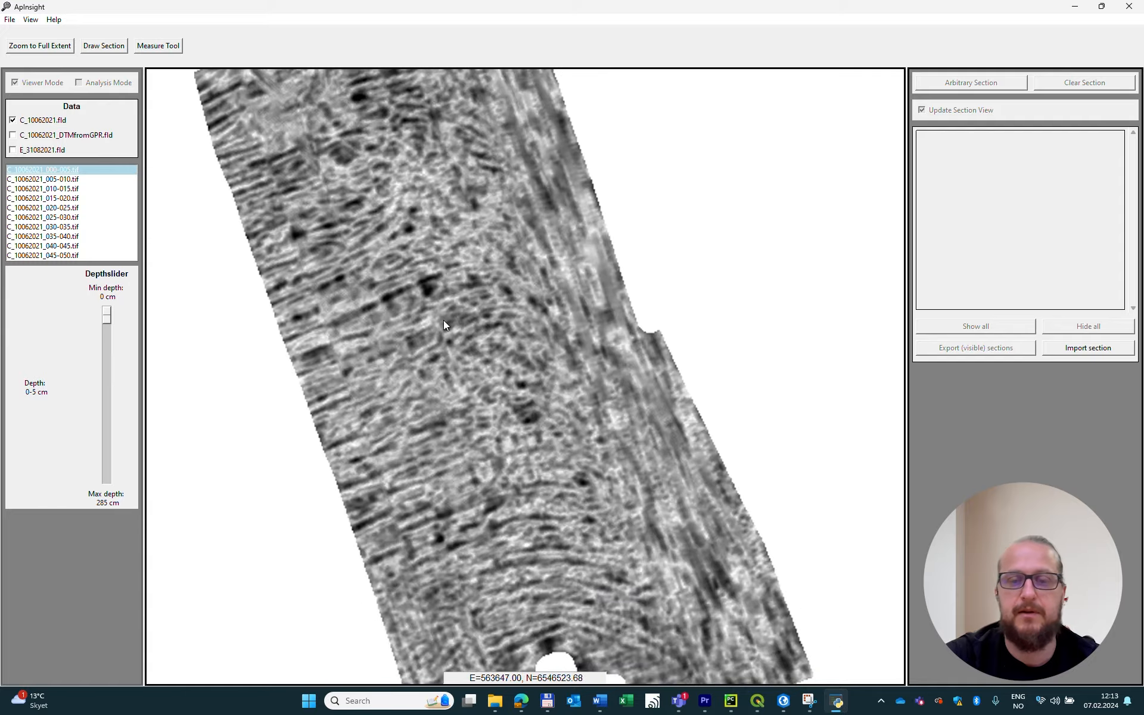
{"action": "scroll", "coordinate": [456, 310], "scroll_direction": "up", "scroll_amount": 2}
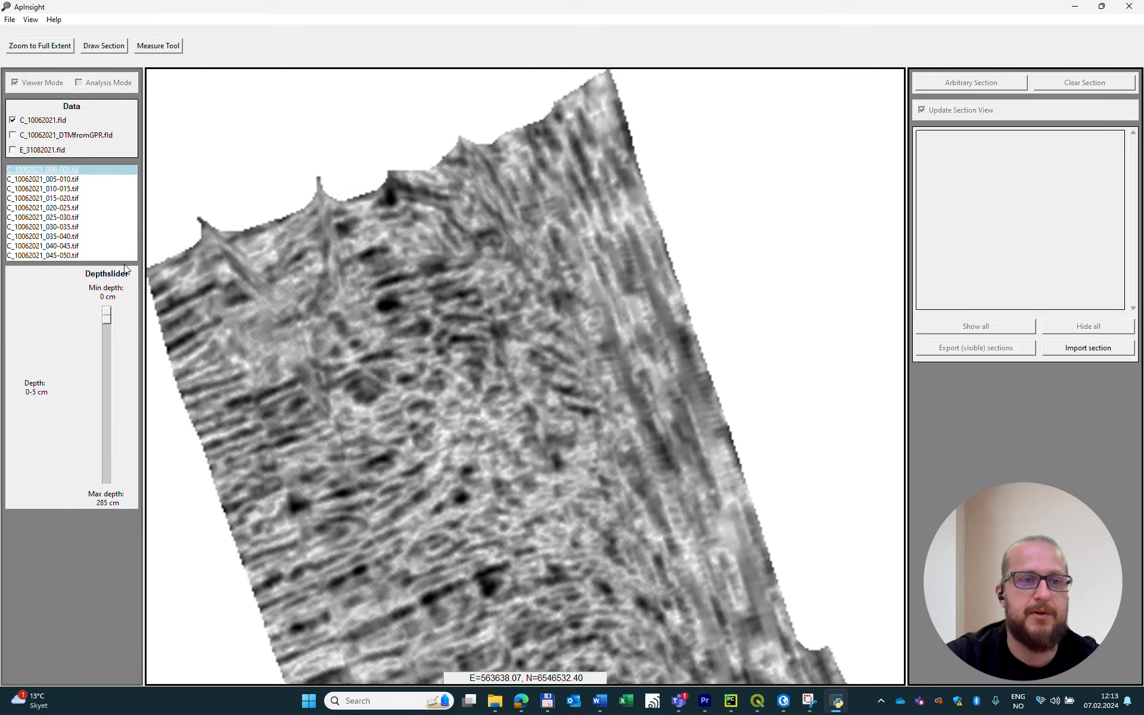
{"action": "left_click", "coordinate": [62, 198]}
{"action": "mouse_move", "coordinate": [62, 211]}
{"action": "left_mouse_down"}
{"action": "mouse_move", "coordinate": [65, 243]}
{"action": "mouse_move", "coordinate": [65, 185]}
{"action": "mouse_move", "coordinate": [68, 227]}
{"action": "left_mouse_up"}
{"action": "mouse_move", "coordinate": [115, 345]}
{"action": "left_mouse_down"}
{"action": "mouse_move", "coordinate": [105, 339]}
{"action": "mouse_move", "coordinate": [112, 402]}
{"action": "mouse_move", "coordinate": [98, 380]}
{"action": "mouse_move", "coordinate": [99, 330]}
{"action": "mouse_move", "coordinate": [101, 352]}
{"action": "mouse_move", "coordinate": [99, 341]}
{"action": "left_mouse_up"}
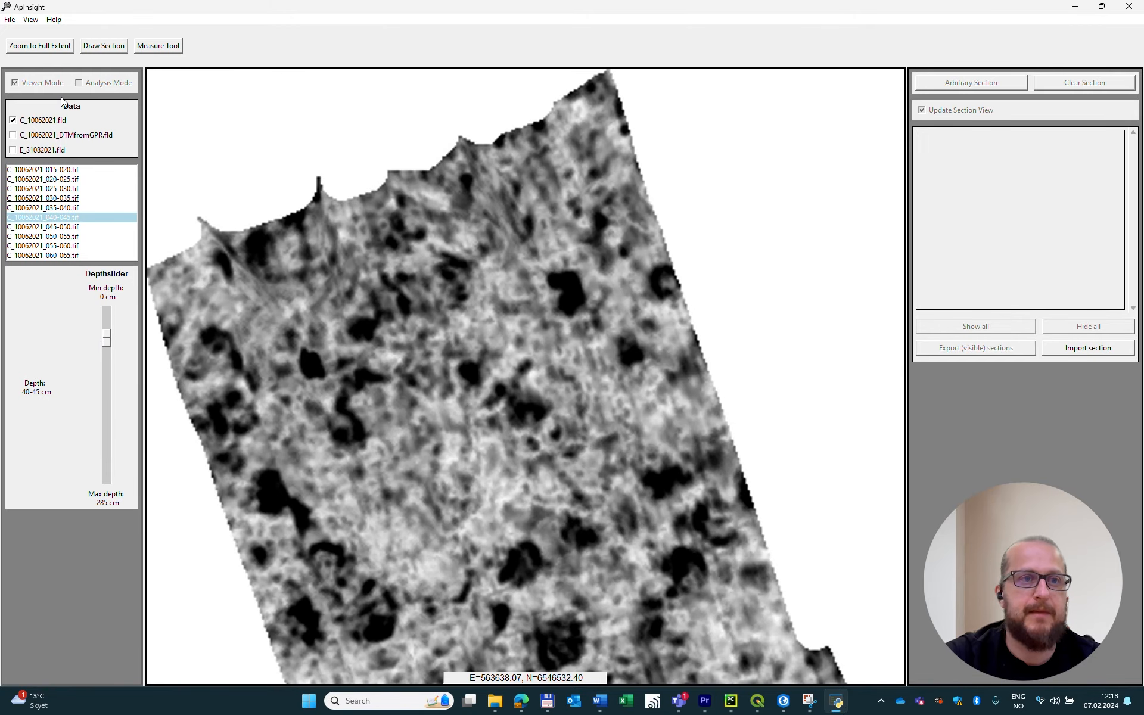
Inspect the 40-45 cm slice along the length of the survey area, and return to its full extent.
{"action": "left_click_drag", "start_coordinate": [153, 180], "coordinate": [126, 18]}
{"action": "left_click_drag", "start_coordinate": [184, 255], "coordinate": [129, 51]}
{"action": "mouse_move", "coordinate": [210, 314]}
{"action": "left_mouse_down"}
{"action": "mouse_move", "coordinate": [169, 140]}
{"action": "mouse_move", "coordinate": [225, 273]}
{"action": "left_mouse_up"}
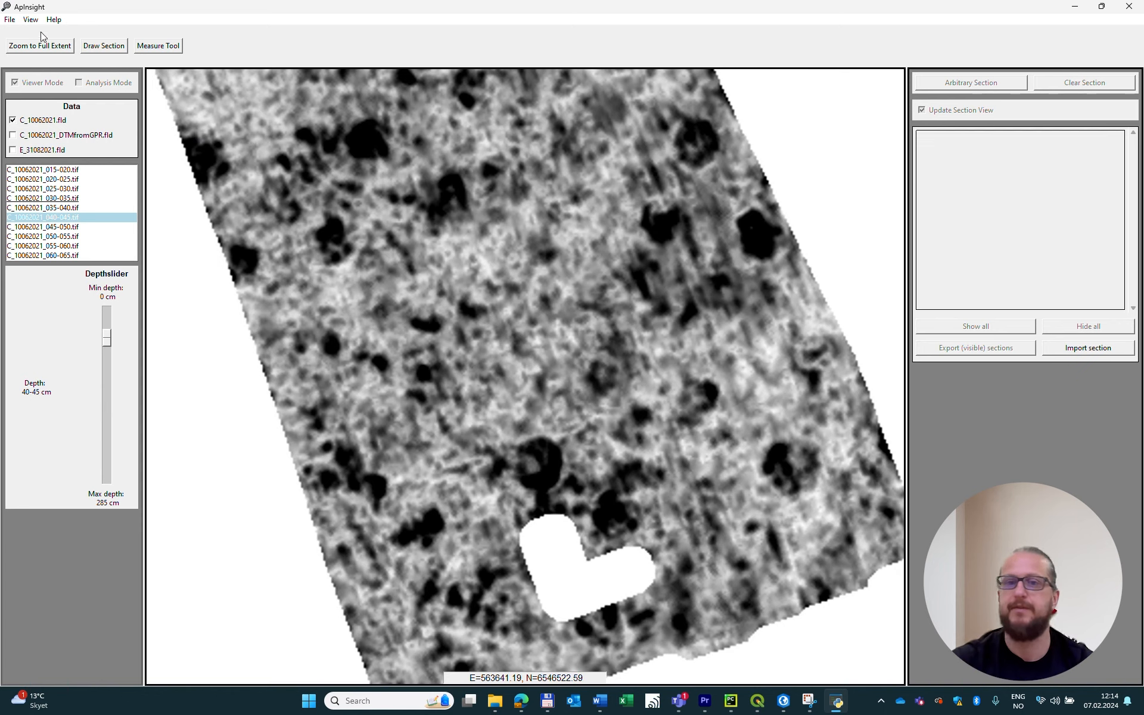
{"action": "left_click", "coordinate": [52, 48]}
{"action": "left_click_drag", "start_coordinate": [334, 341], "coordinate": [486, 347]}
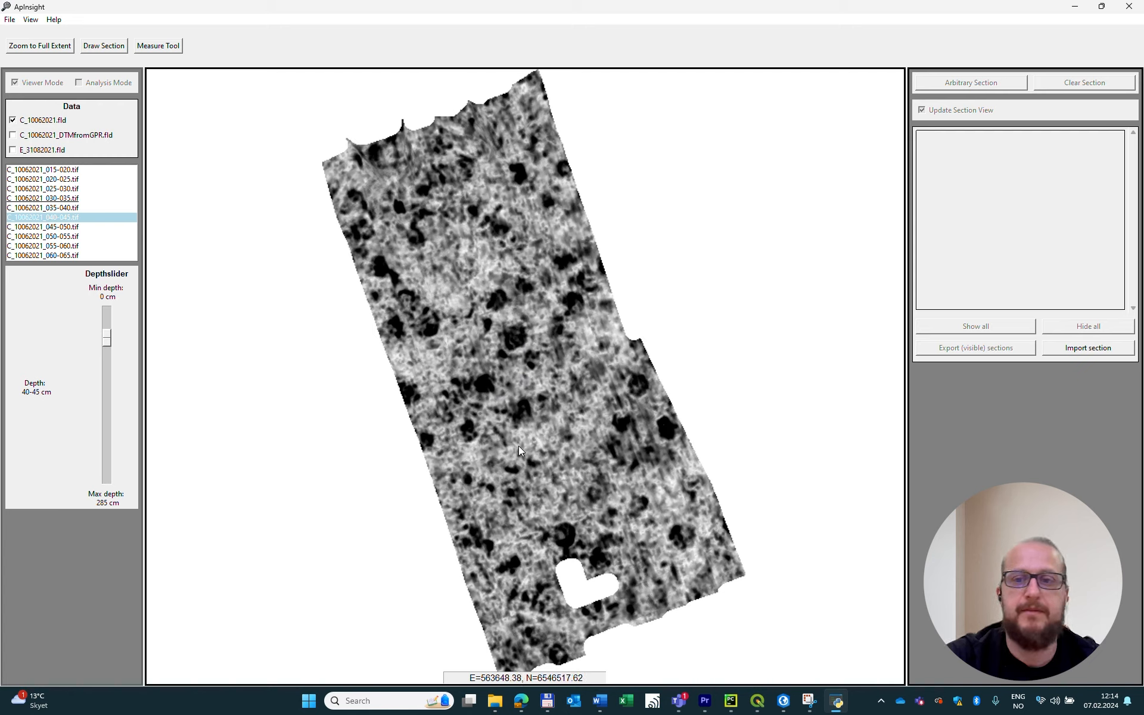
{"action": "left_click_drag", "start_coordinate": [468, 234], "coordinate": [418, 238]}
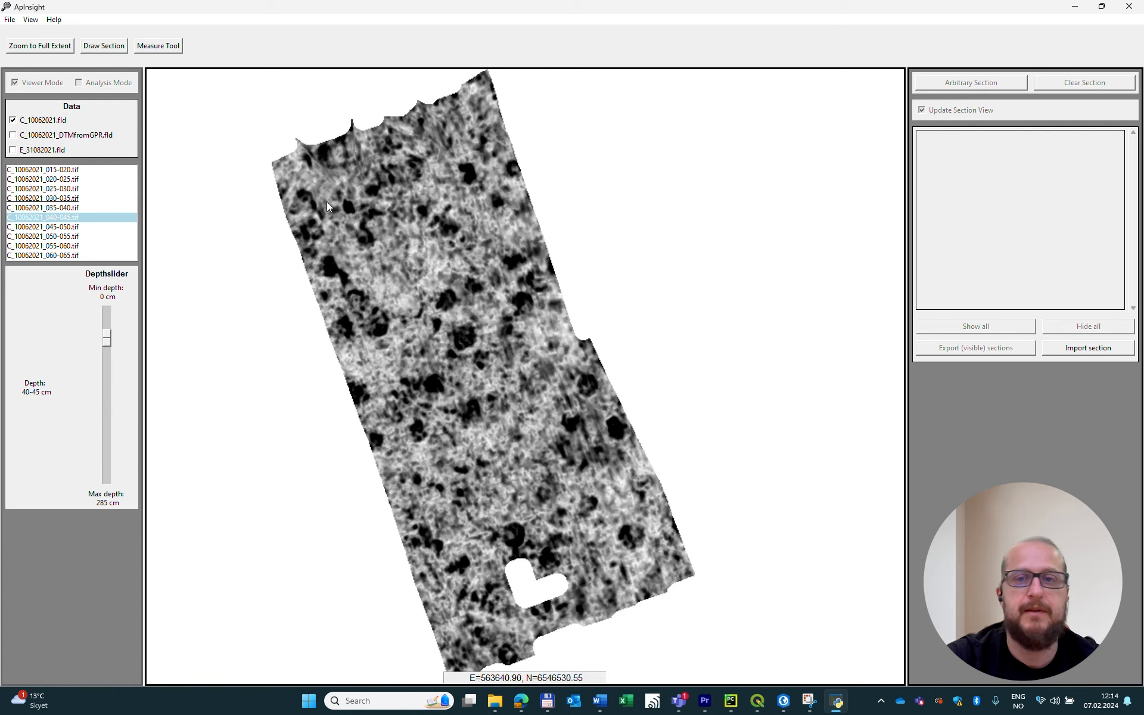
Measure a diagonal distance across the middle of the survey area, and switch the measurement to area.
{"action": "left_click", "coordinate": [166, 48]}
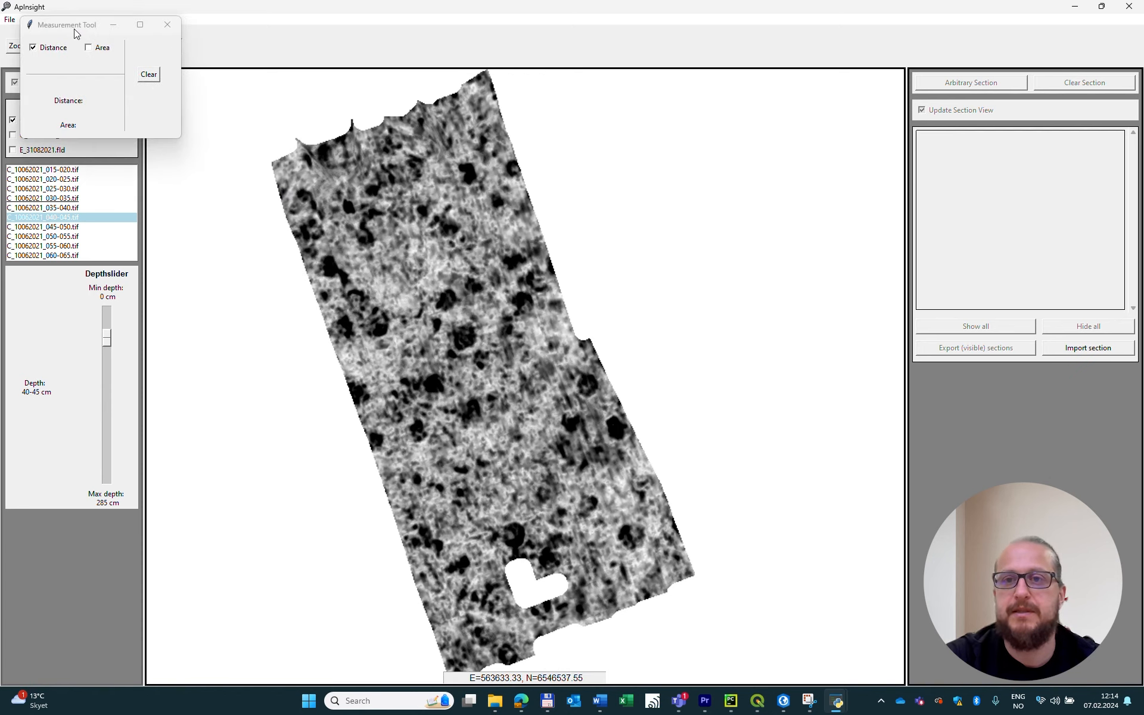
{"action": "left_click_drag", "start_coordinate": [70, 25], "coordinate": [739, 181]}
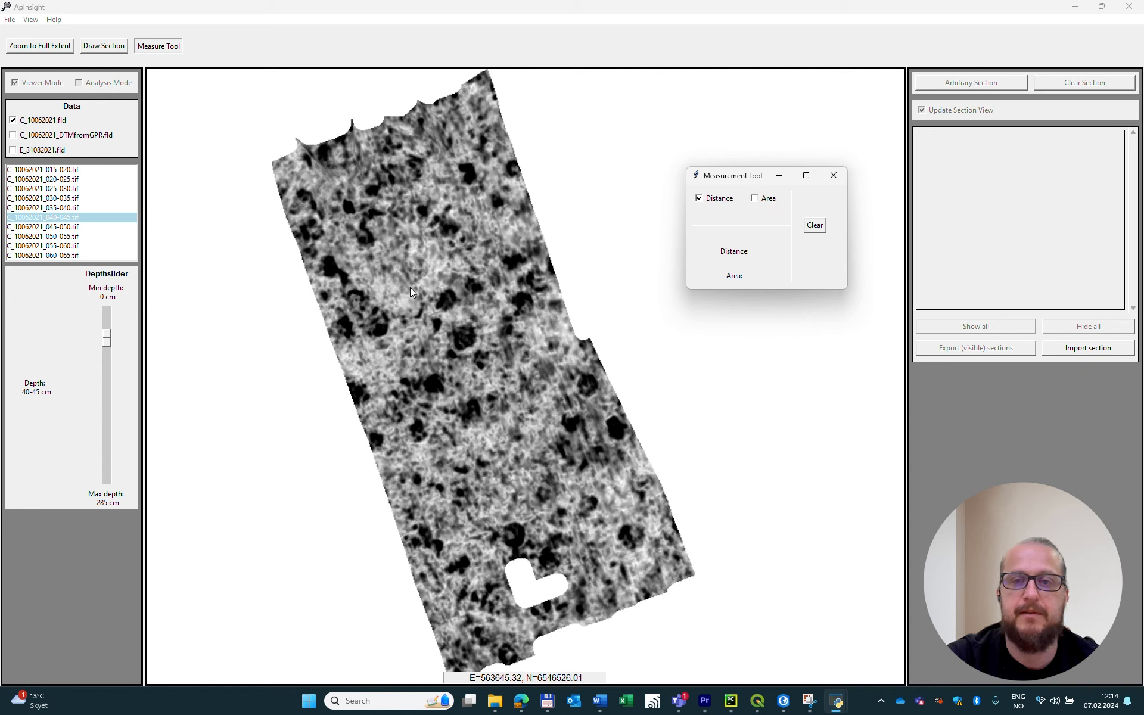
{"action": "left_click", "coordinate": [424, 316]}
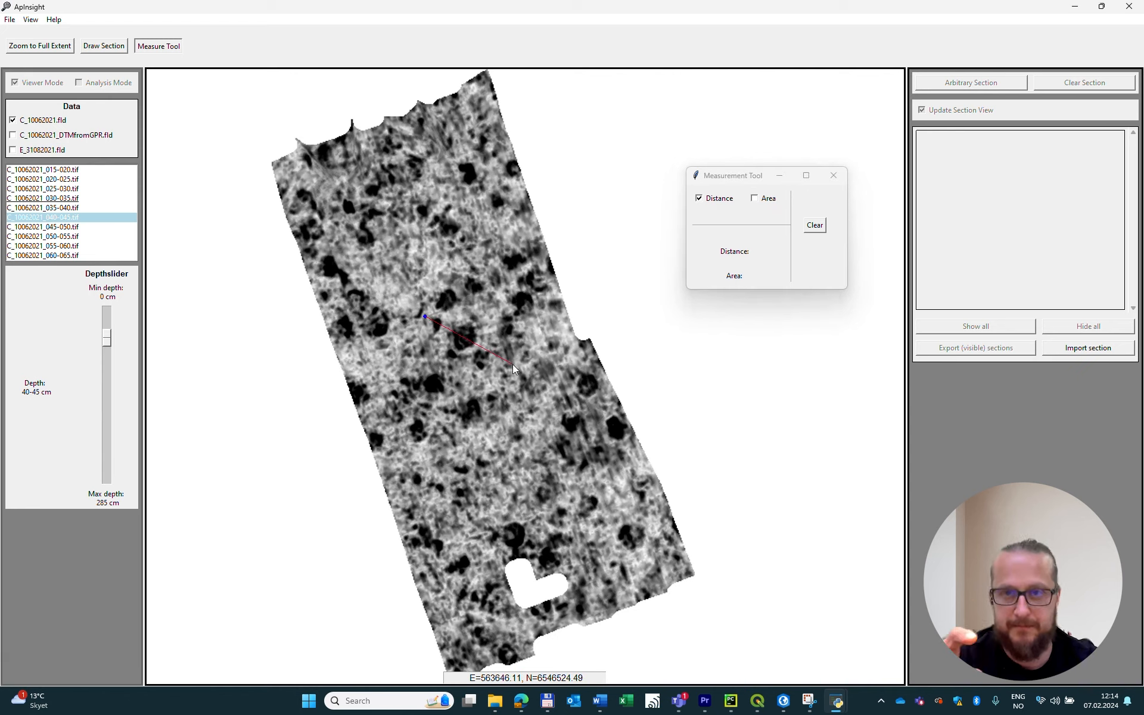
{"action": "left_click", "coordinate": [539, 384]}
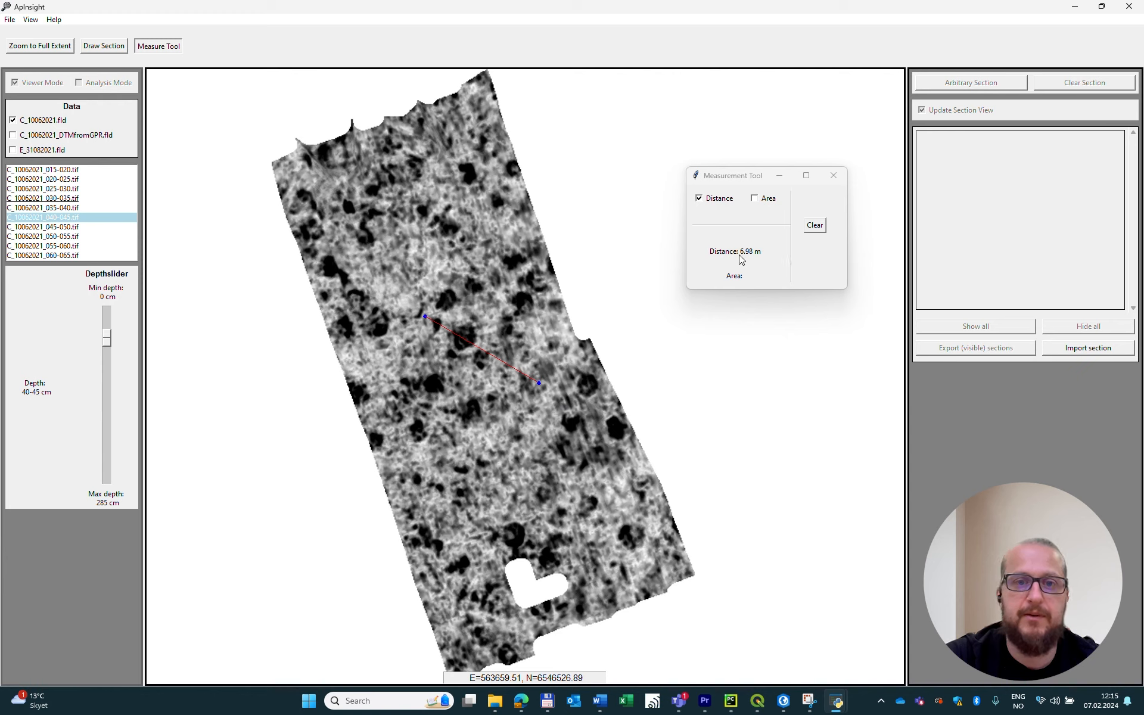
{"action": "left_click", "coordinate": [763, 200]}
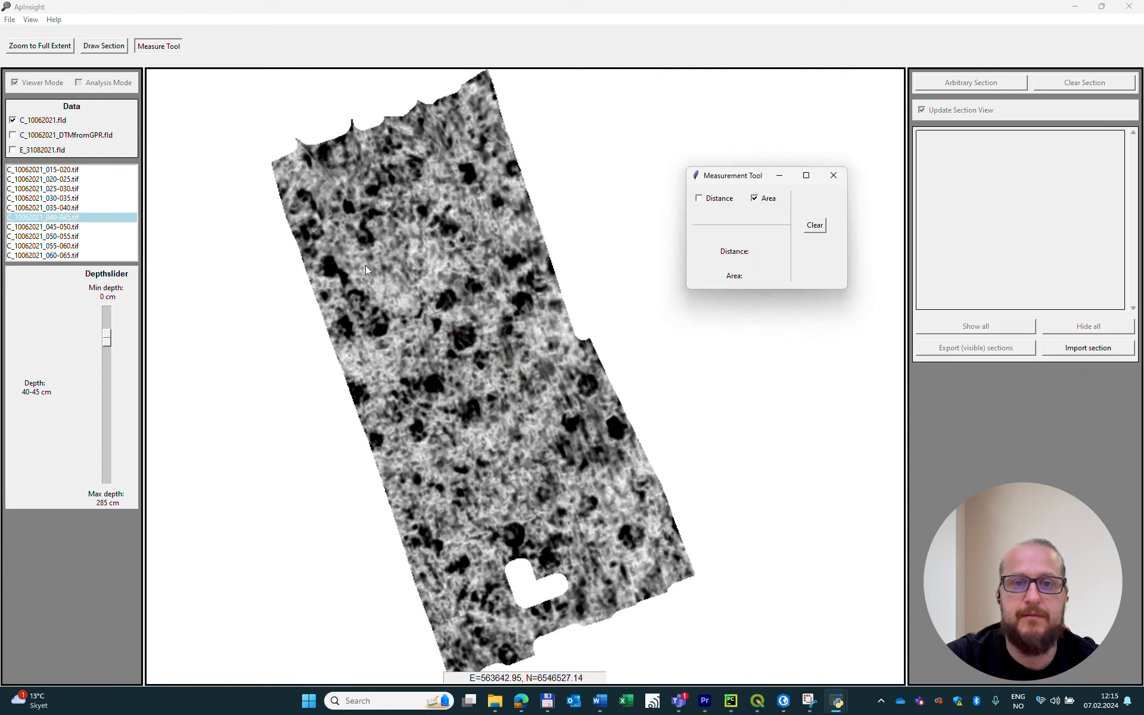
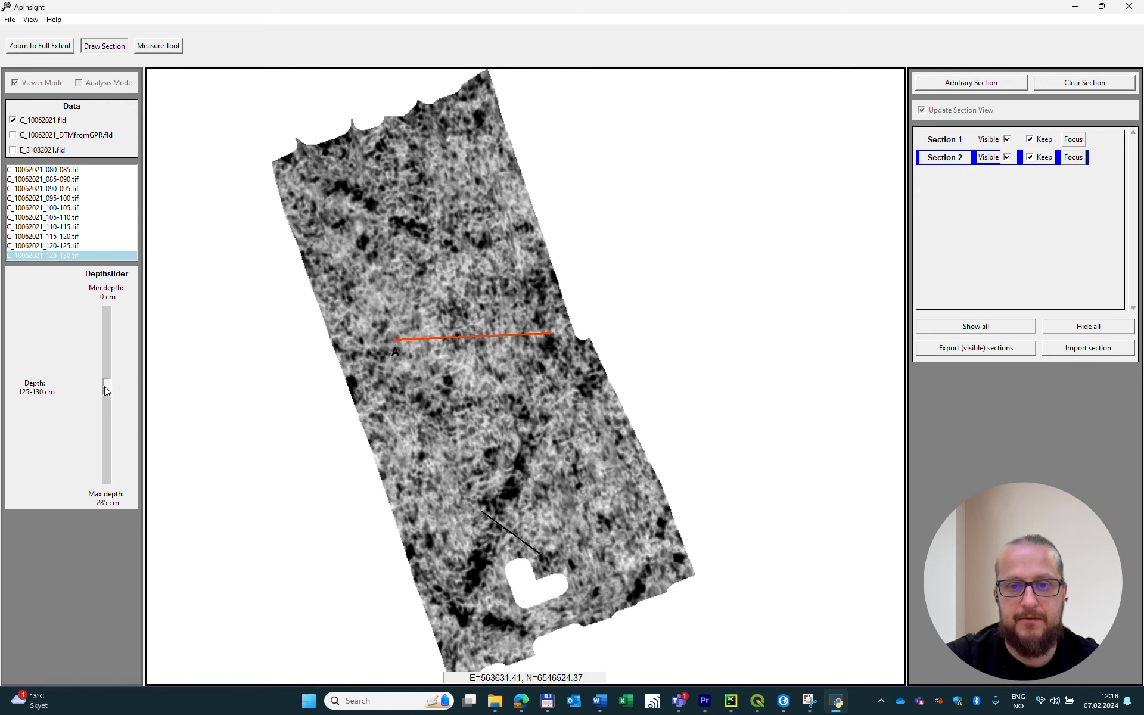
Draw a kept section along the dark diagonal anomaly and, on the 110-115 cm slice, another section crossing it.
{"action": "left_click", "coordinate": [534, 428]}
{"action": "left_click", "coordinate": [472, 579]}
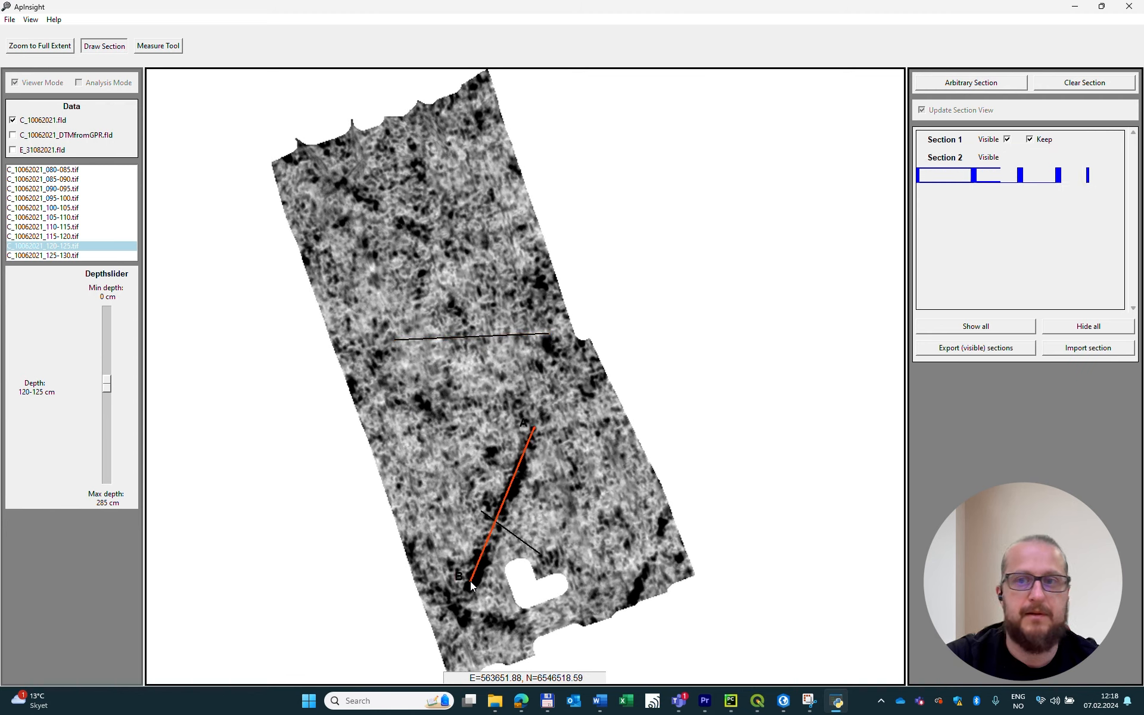
{"action": "left_click_drag", "start_coordinate": [107, 384], "coordinate": [108, 378]}
{"action": "left_click", "coordinate": [1029, 175]}
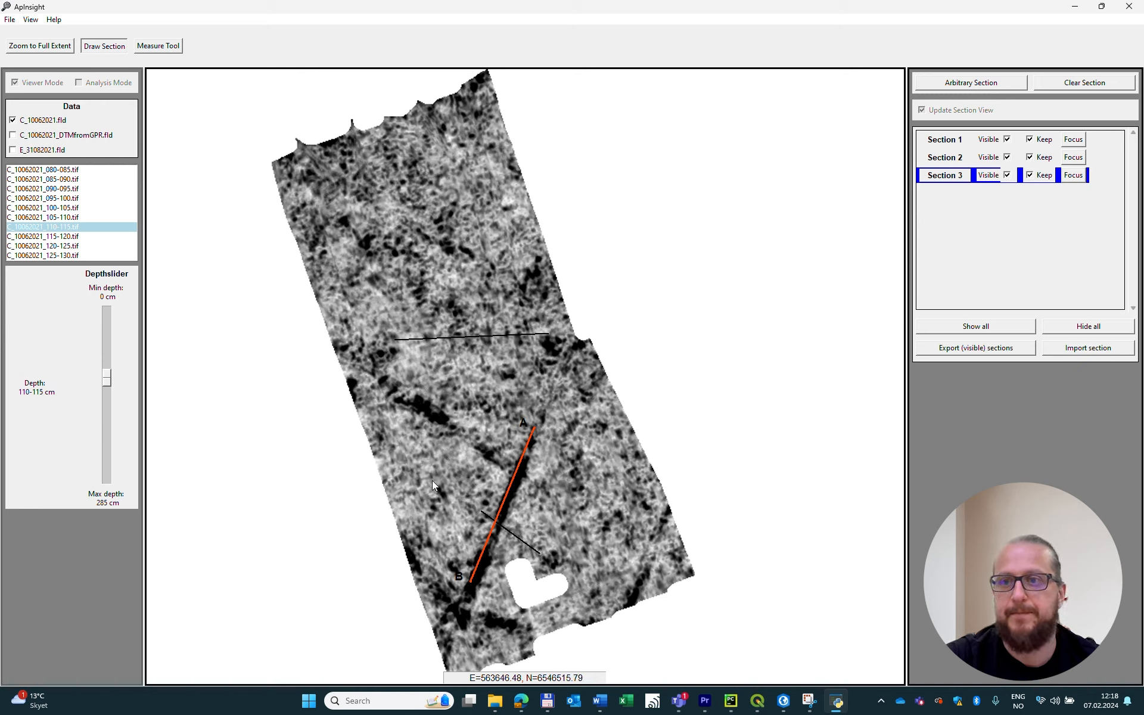
{"action": "left_click", "coordinate": [473, 471]}
{"action": "left_click", "coordinate": [552, 505]}
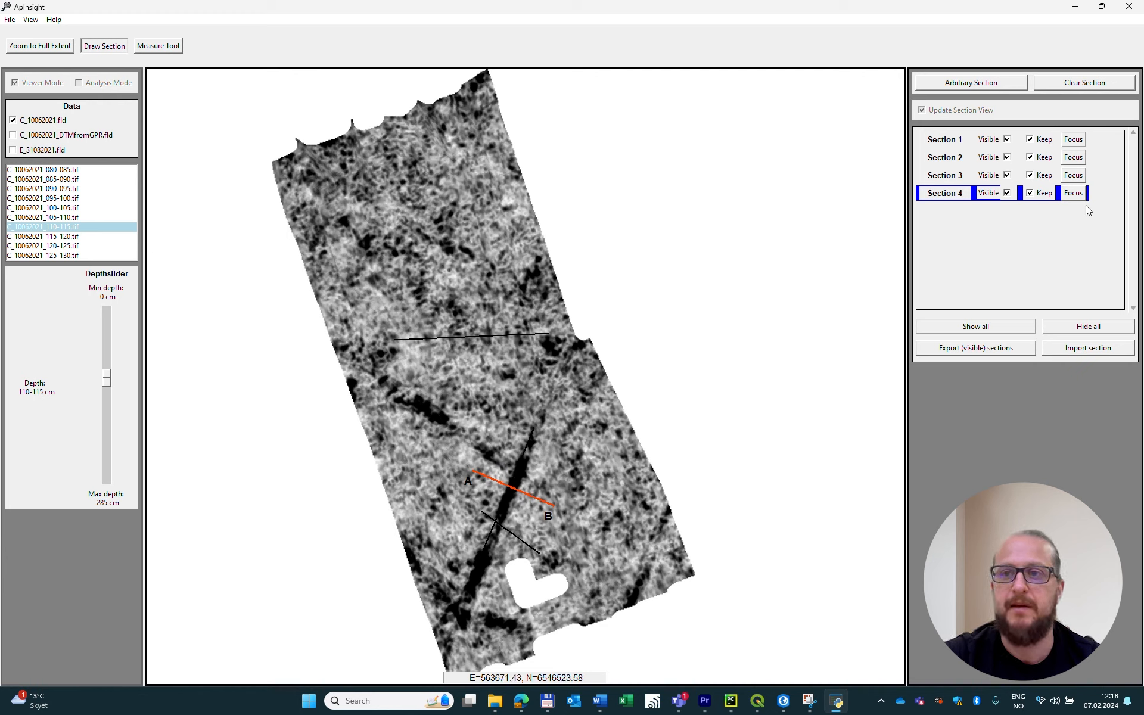
Cycle the focus through the four drawn sections, and finish with Section 1 in focus.
{"action": "left_click", "coordinate": [1082, 179]}
{"action": "left_click", "coordinate": [1079, 162]}
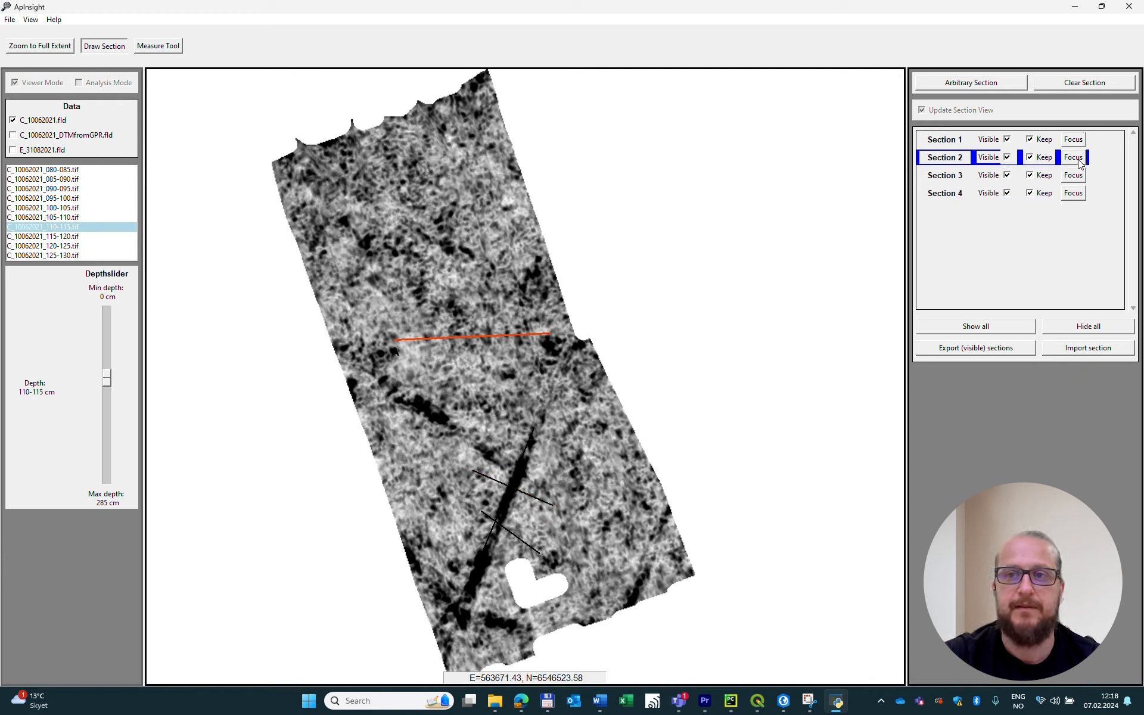
{"action": "left_click", "coordinate": [1084, 140]}
{"action": "left_click", "coordinate": [1083, 156]}
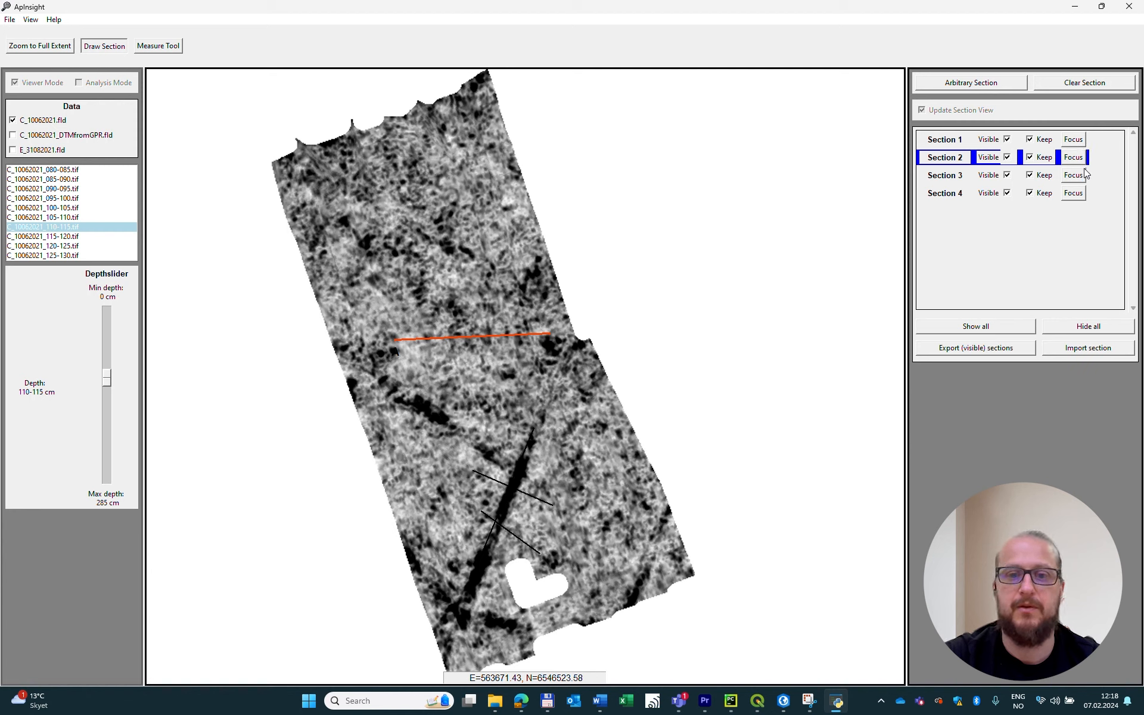
{"action": "left_click", "coordinate": [1083, 178]}
{"action": "left_click", "coordinate": [1078, 191]}
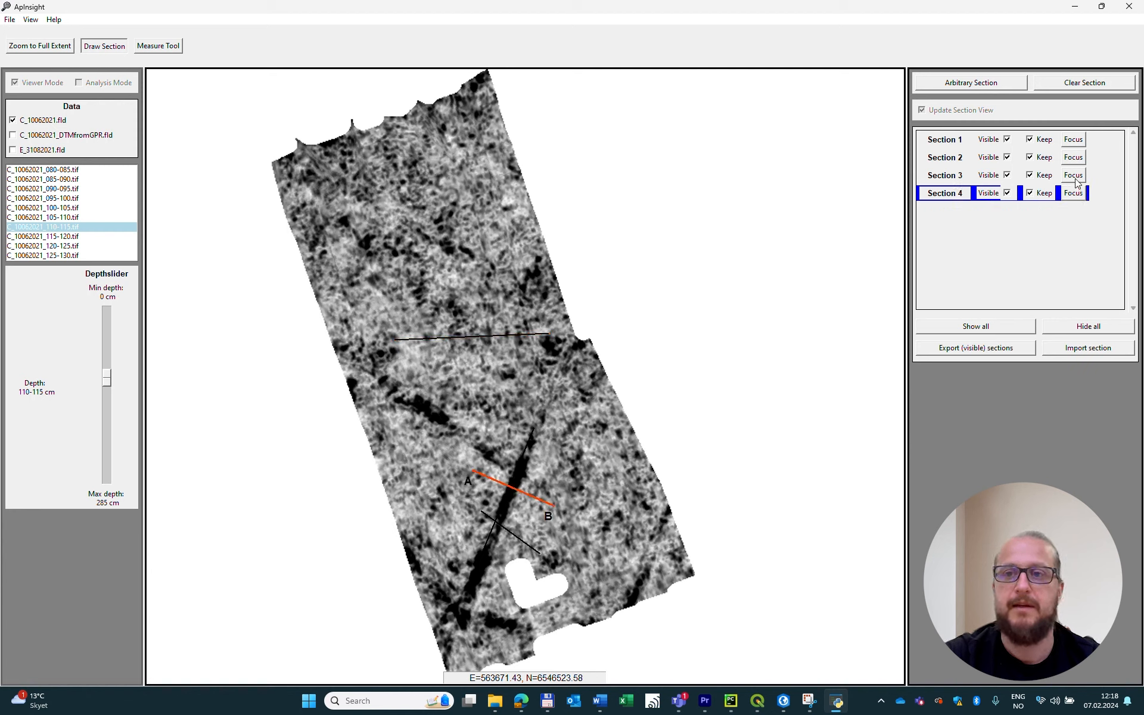
{"action": "left_click", "coordinate": [1077, 180]}
{"action": "left_click", "coordinate": [1073, 158]}
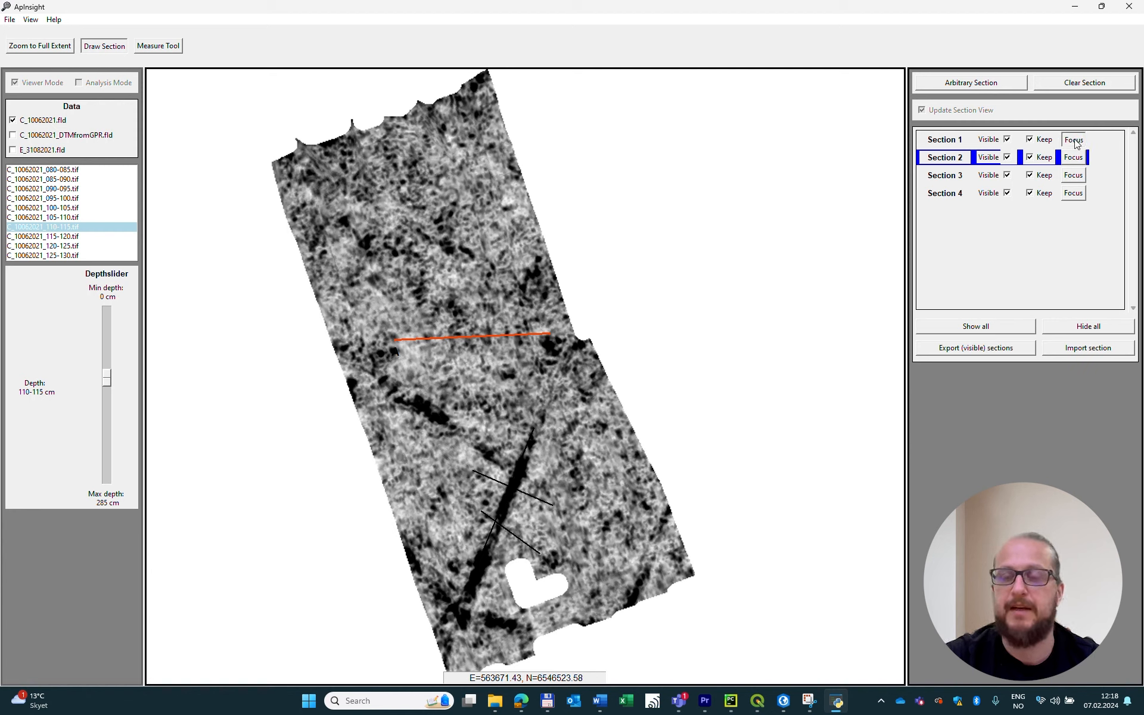
{"action": "left_click", "coordinate": [1075, 141]}
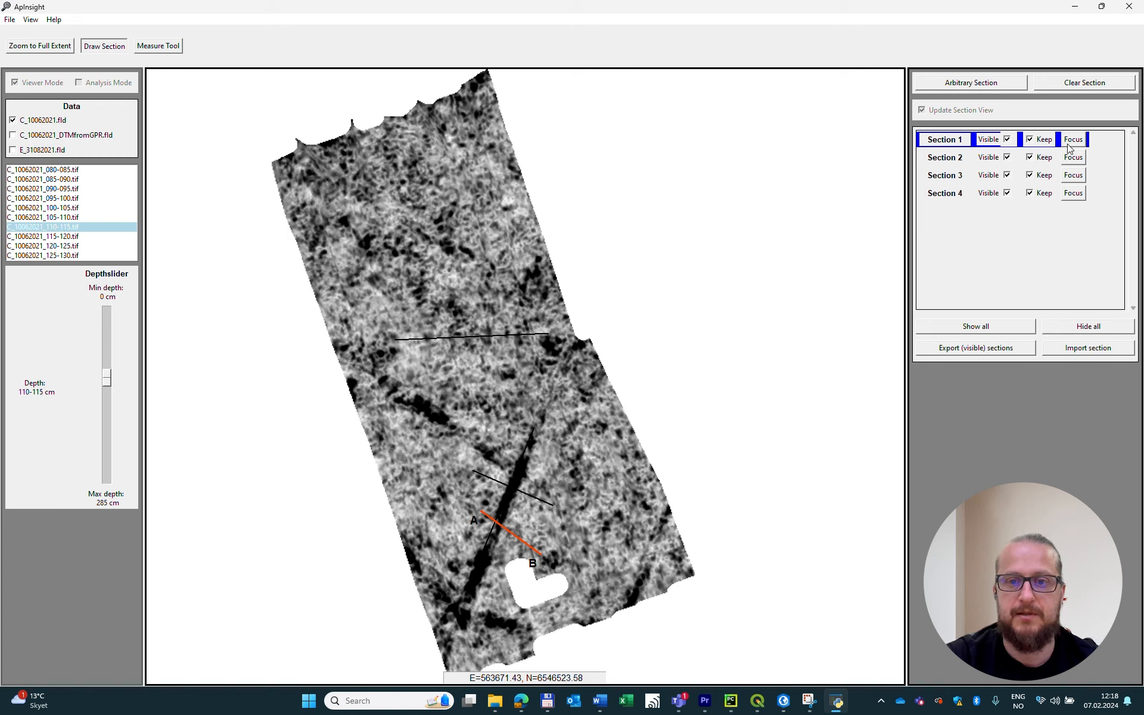
Display the 45-50 cm slice, open the section view for Section 1, and place it clear of the section line on the map.
{"action": "left_click_drag", "start_coordinate": [106, 378], "coordinate": [117, 344]}
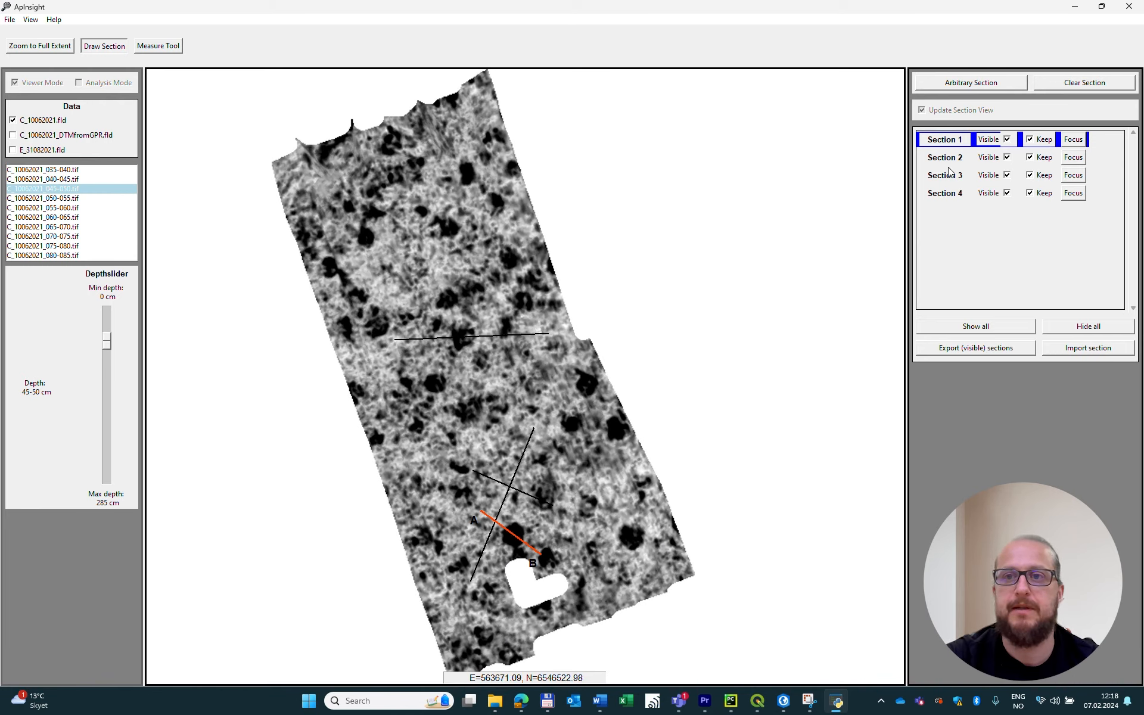
{"action": "left_click", "coordinate": [971, 84]}
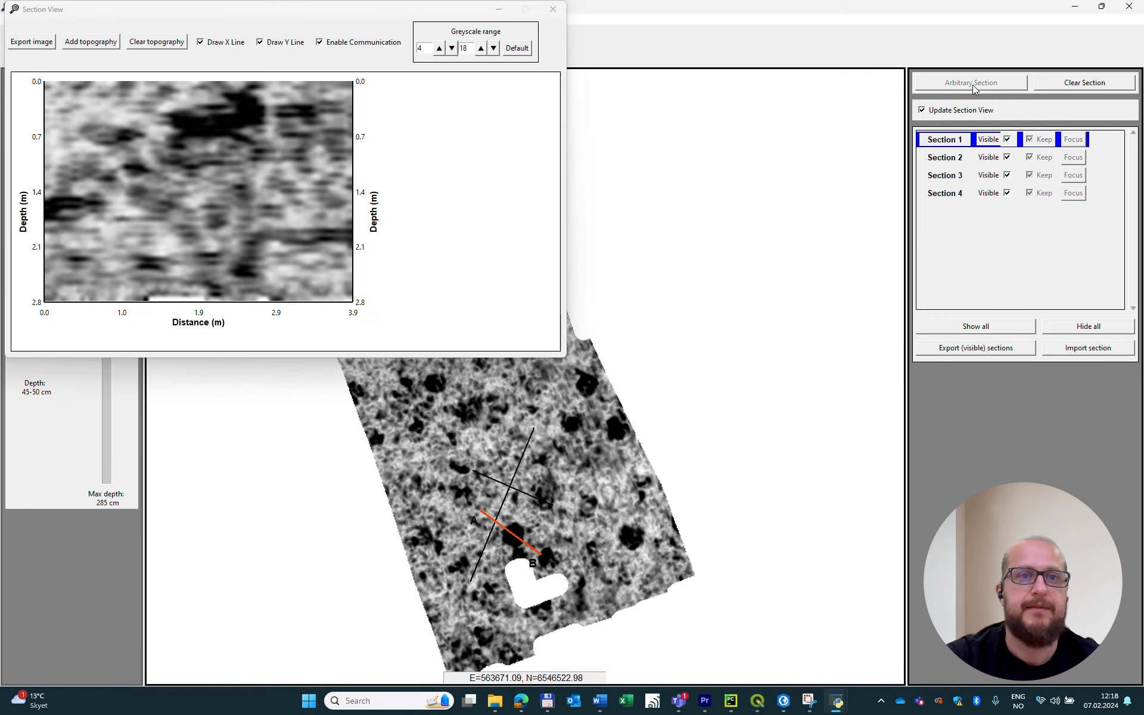
{"action": "left_click_drag", "start_coordinate": [352, 16], "coordinate": [932, 328]}
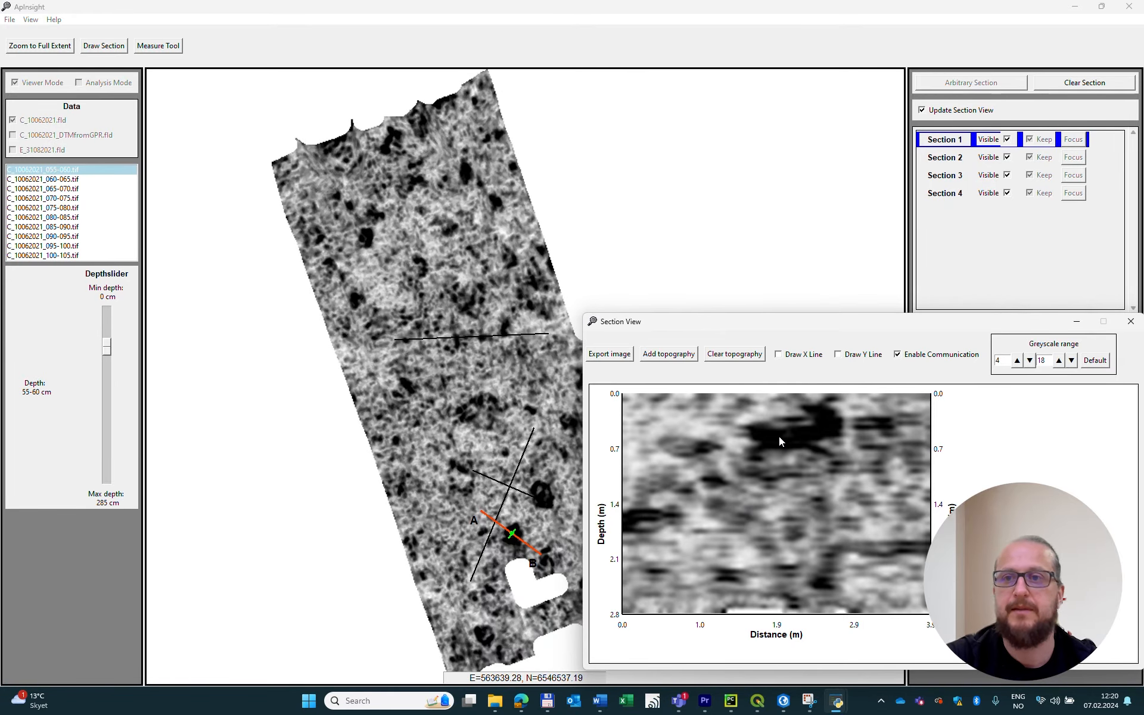
Try the X and Y guide lines separately in the section view, and finish with both lines drawn.
{"action": "left_click", "coordinate": [791, 355]}
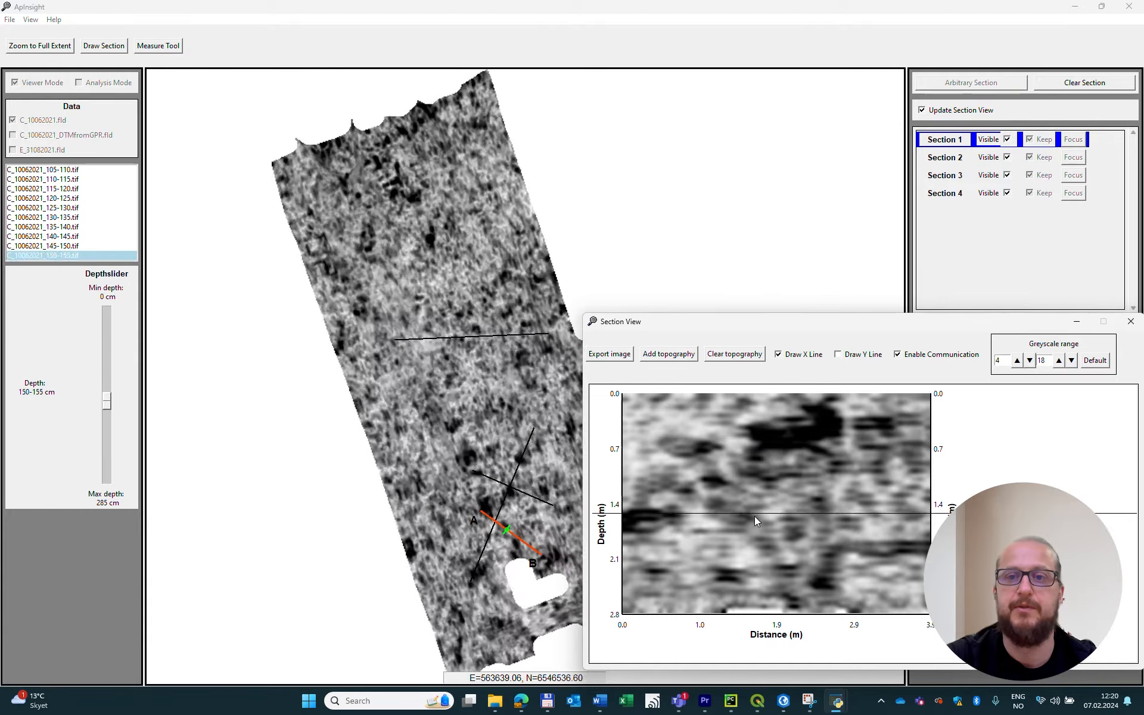
{"action": "left_click", "coordinate": [782, 355]}
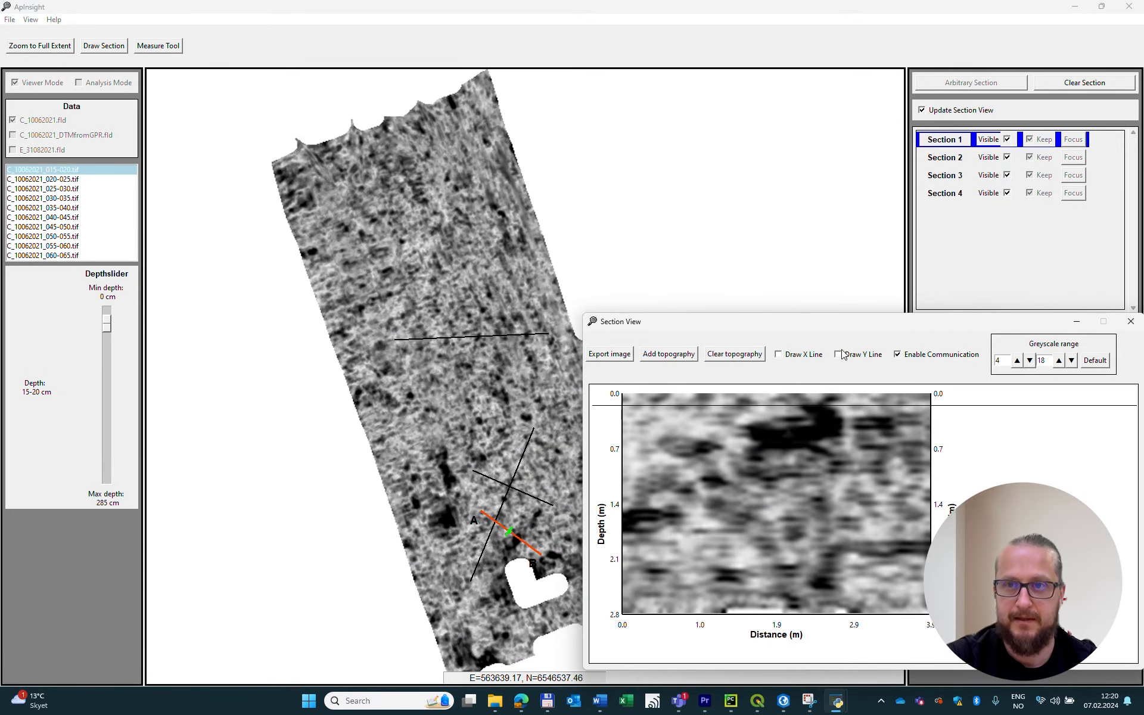
{"action": "left_click", "coordinate": [861, 356]}
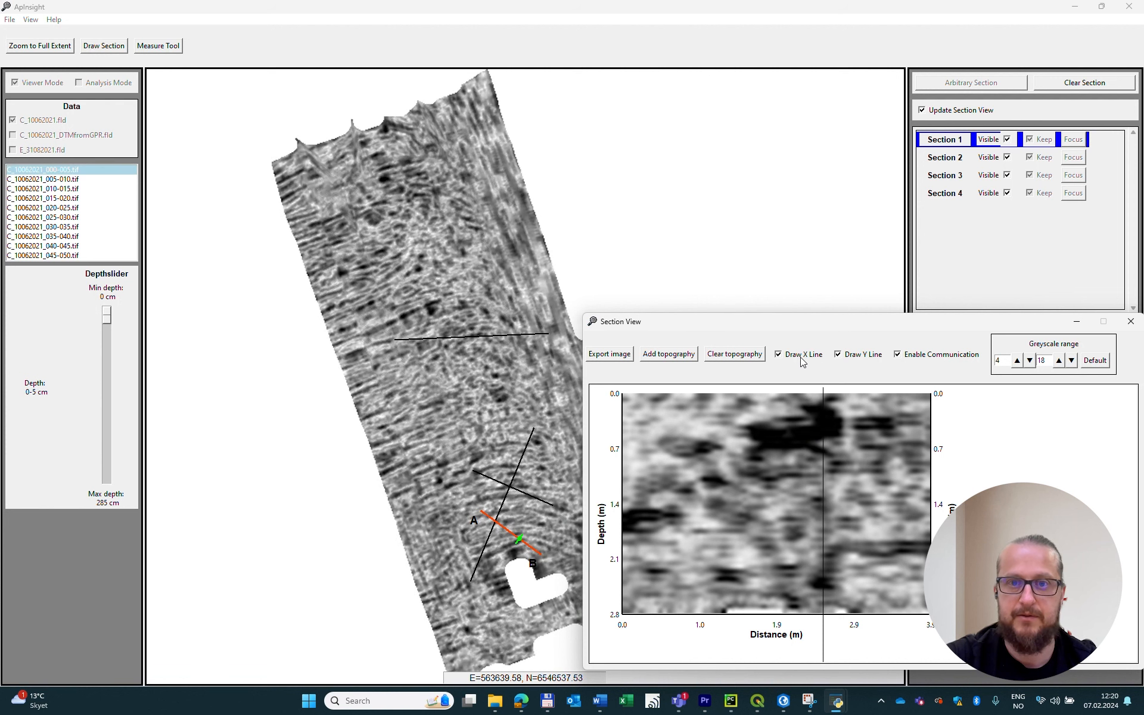
Shrink the main window to the upper part of the screen, place the section view below it, and bring Section 1 into the map's view.
{"action": "left_click_drag", "start_coordinate": [866, 323], "coordinate": [837, 309]}
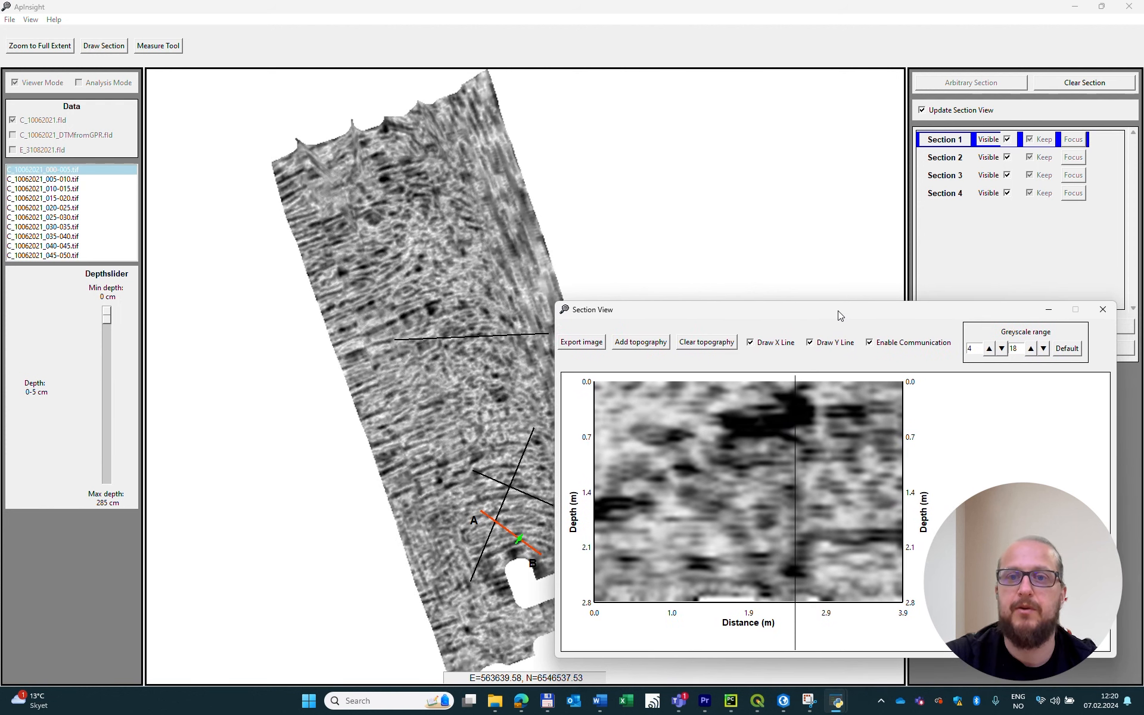
{"action": "left_click_drag", "start_coordinate": [843, 312], "coordinate": [820, 366]}
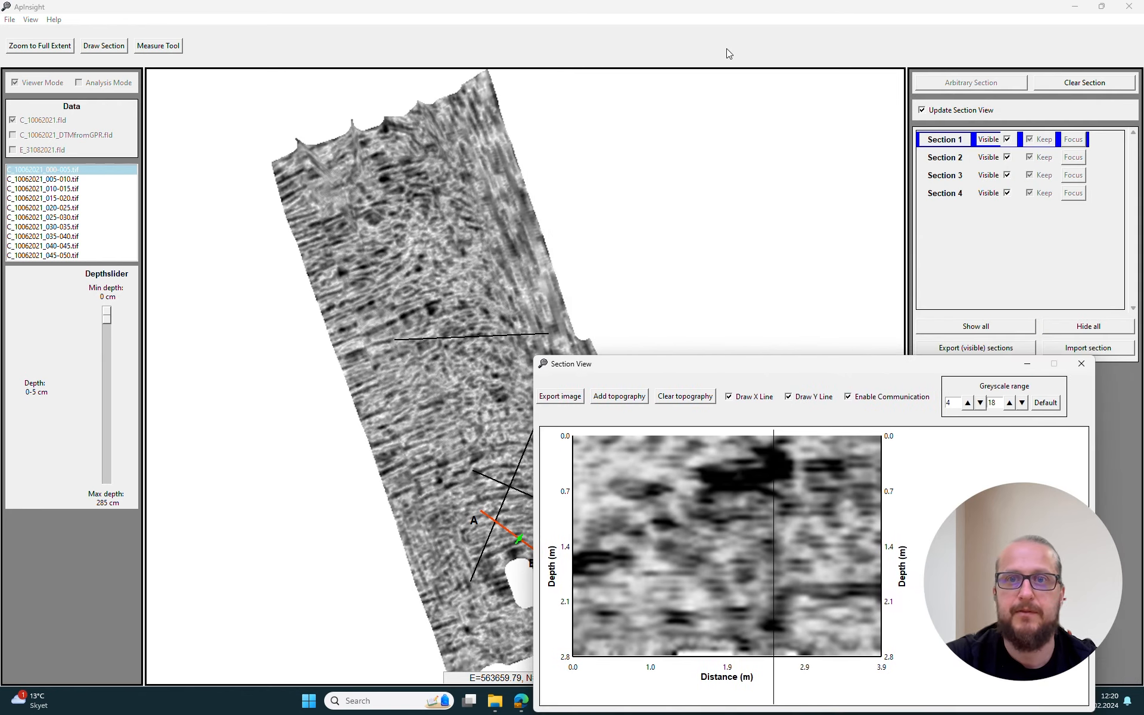
{"action": "double_click", "coordinate": [744, 13]}
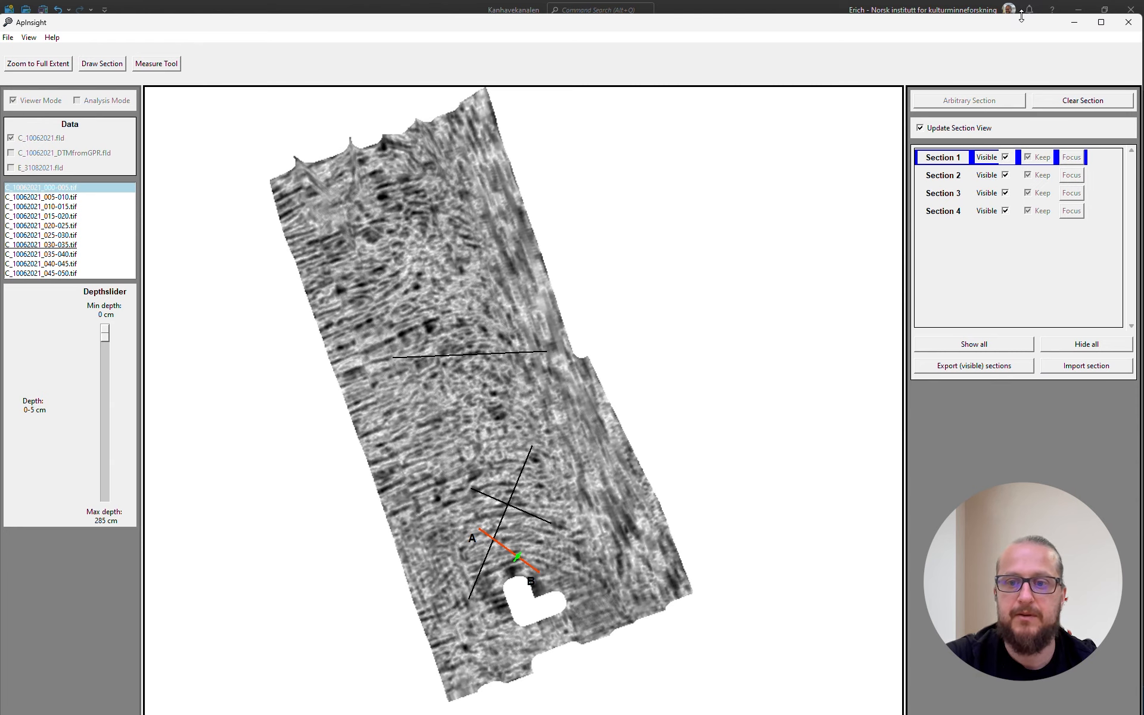
{"action": "left_click_drag", "start_coordinate": [1021, 16], "coordinate": [980, 12]}
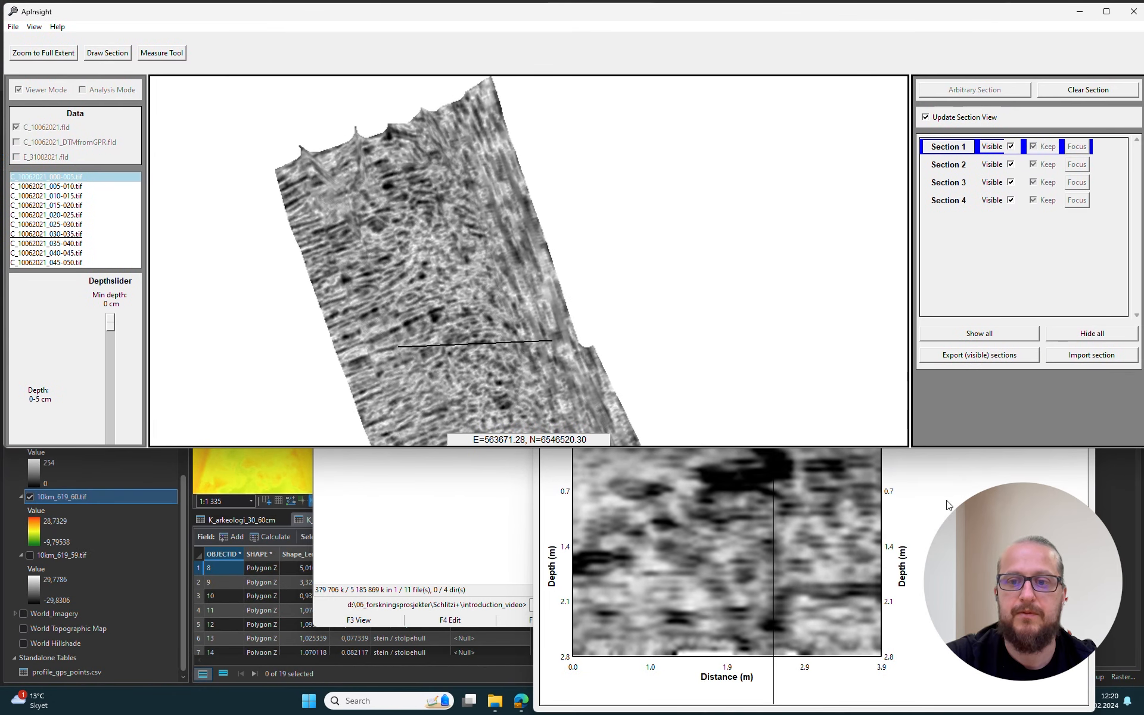
{"action": "left_click", "coordinate": [943, 493]}
{"action": "left_click_drag", "start_coordinate": [677, 367], "coordinate": [502, 406]}
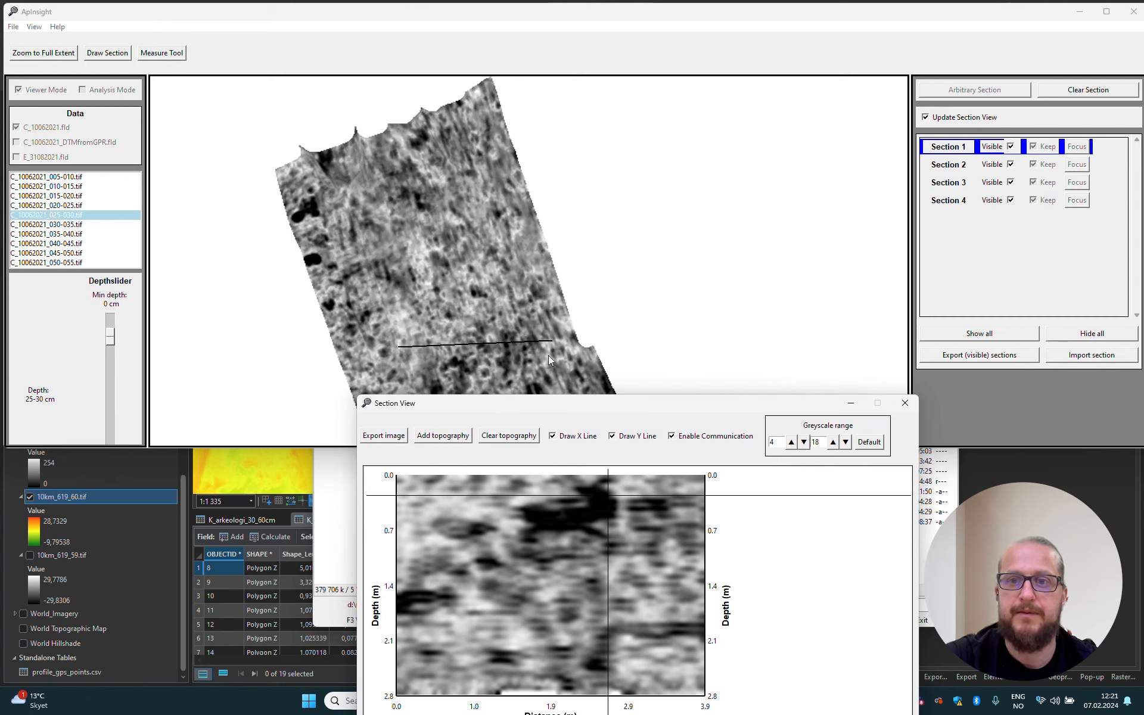
{"action": "left_click_drag", "start_coordinate": [548, 355], "coordinate": [532, 110]}
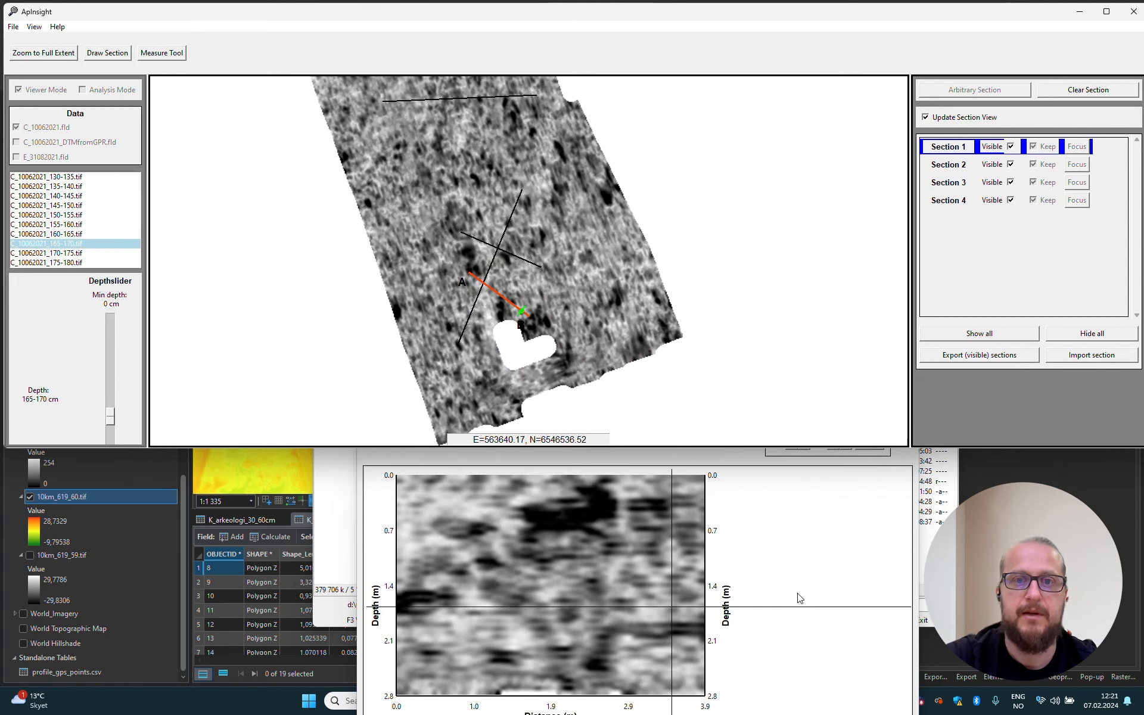
{"action": "left_click", "coordinate": [850, 576]}
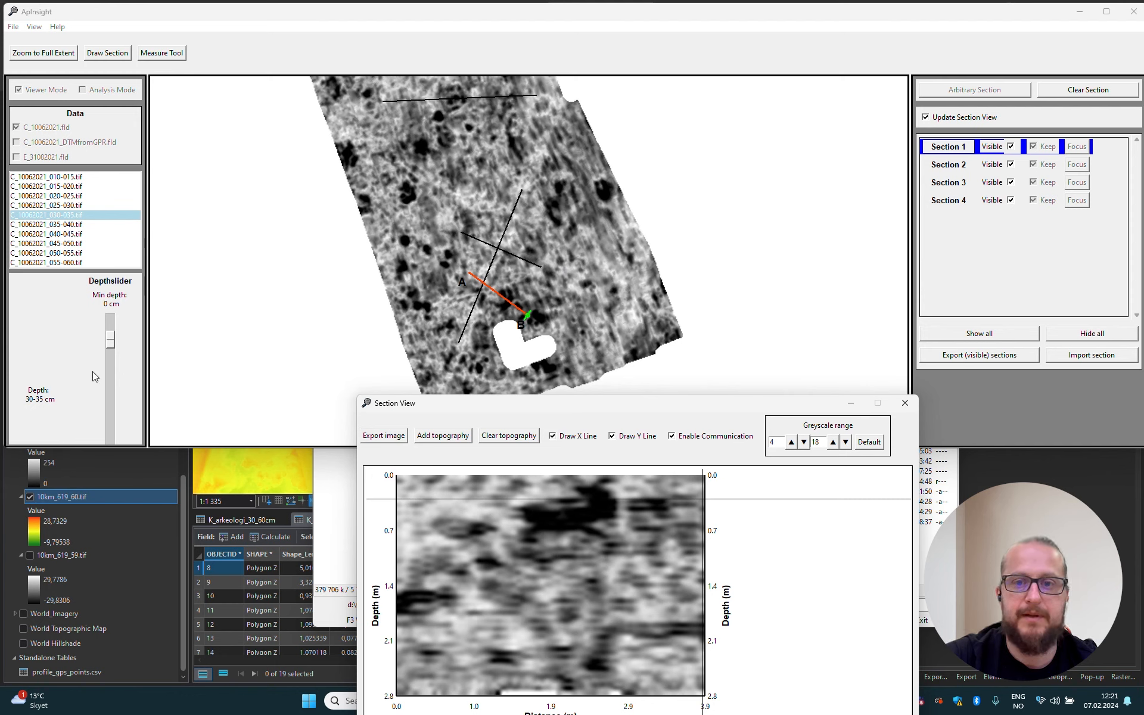
Explore the deeper slices down to 75-80 cm, and finish on the 55-60 cm slice.
{"action": "left_click_drag", "start_coordinate": [110, 343], "coordinate": [110, 372]}
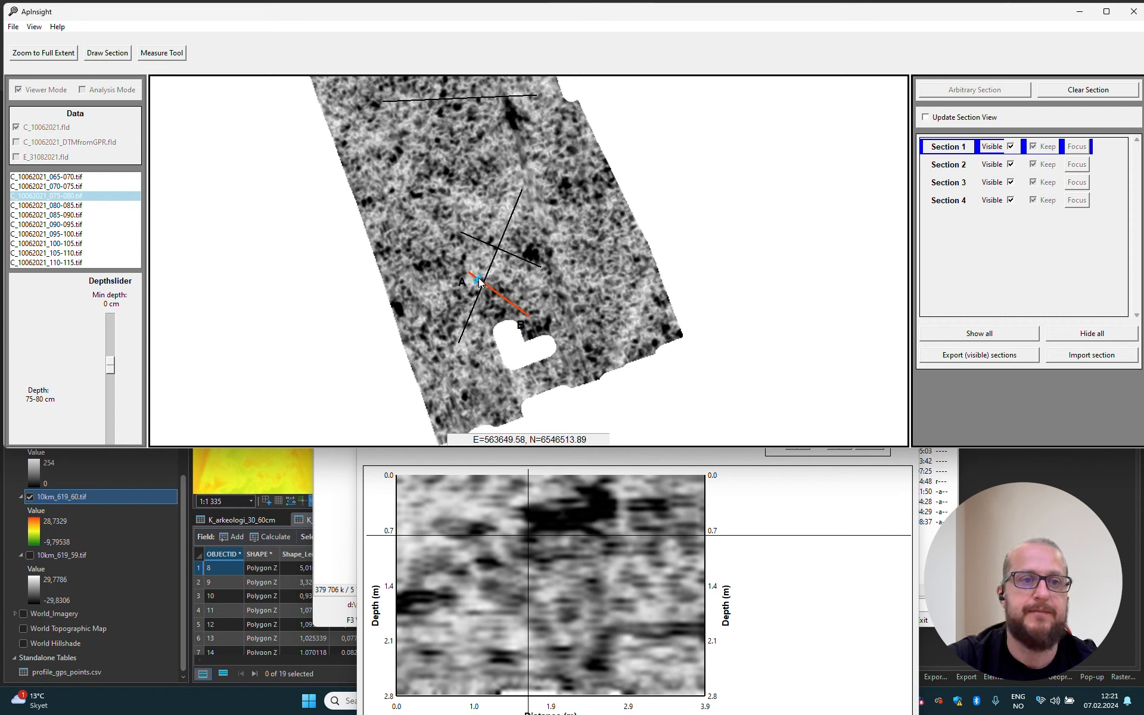
{"action": "mouse_move", "coordinate": [113, 368]}
{"action": "left_mouse_down"}
{"action": "mouse_move", "coordinate": [115, 401]}
{"action": "mouse_move", "coordinate": [113, 345]}
{"action": "mouse_move", "coordinate": [111, 396]}
{"action": "mouse_move", "coordinate": [112, 351]}
{"action": "mouse_move", "coordinate": [113, 367]}
{"action": "mouse_move", "coordinate": [124, 355]}
{"action": "left_mouse_up"}
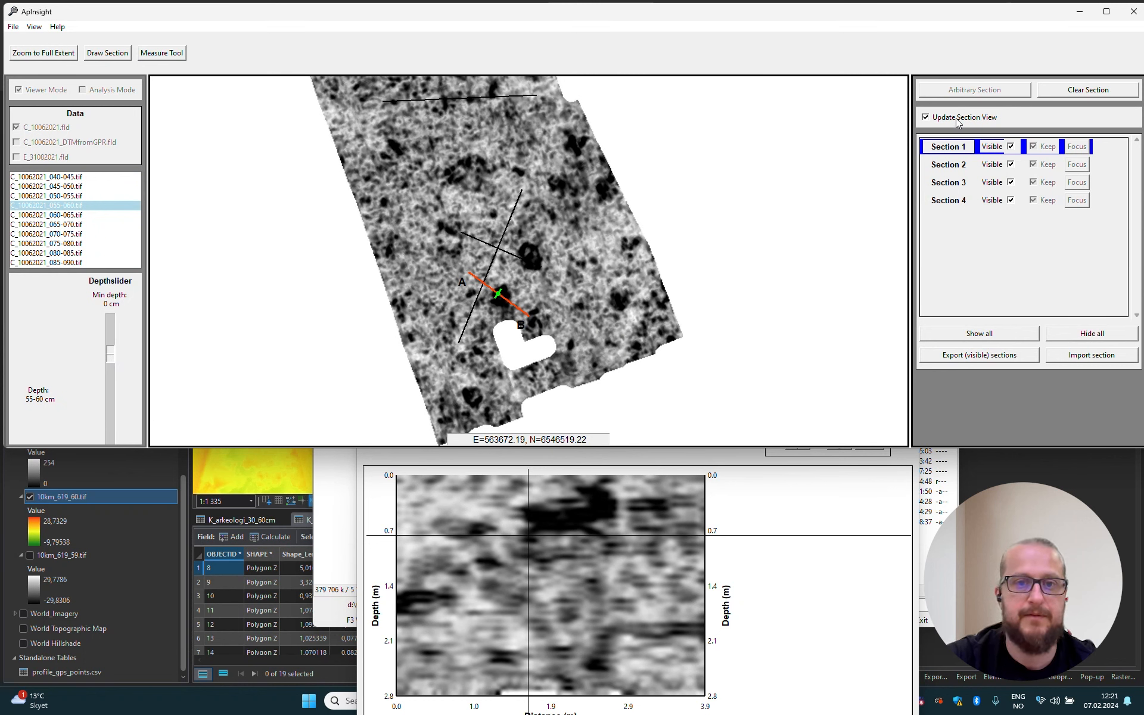
Maximize the main window and place the section view in front of the map with its greyscale settings visible.
{"action": "left_click", "coordinate": [1106, 12]}
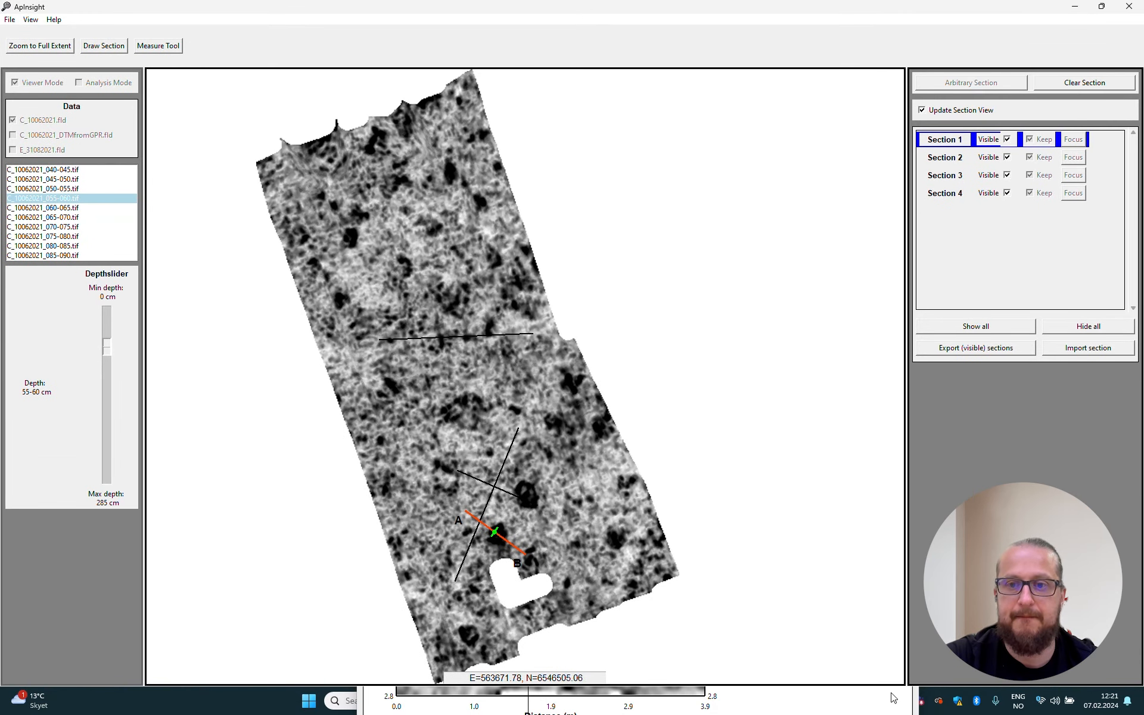
{"action": "left_click", "coordinate": [820, 701]}
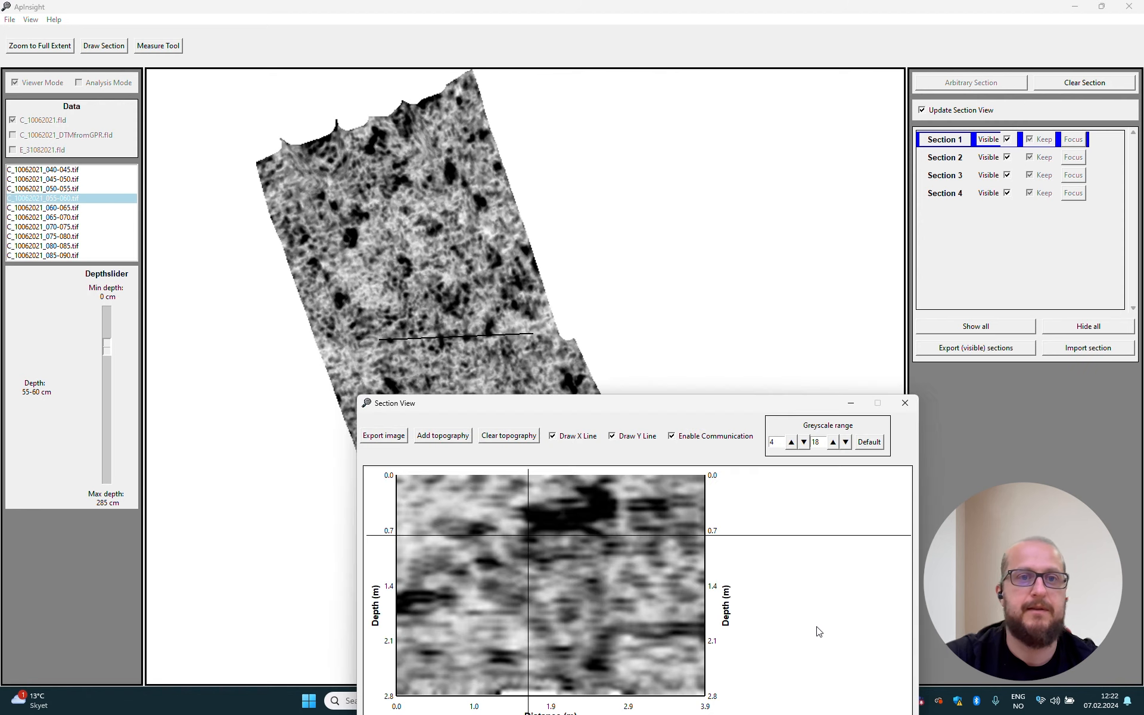
{"action": "left_click_drag", "start_coordinate": [610, 396], "coordinate": [742, 264]}
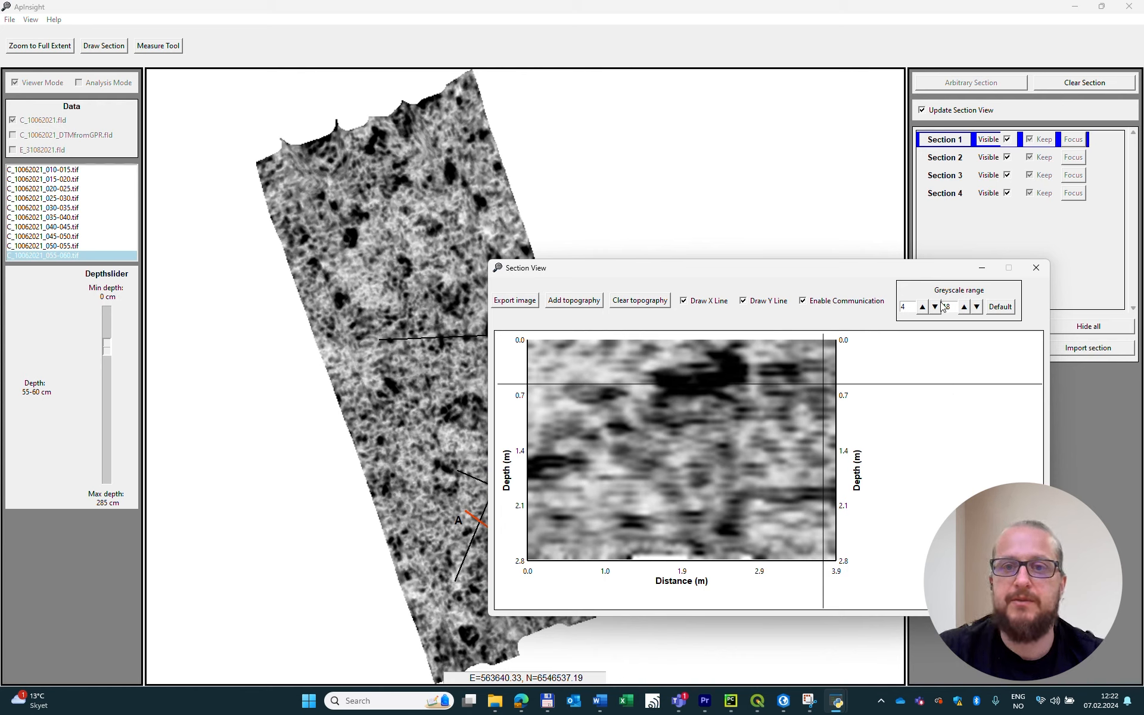
{"action": "left_click_drag", "start_coordinate": [936, 273], "coordinate": [926, 268]}
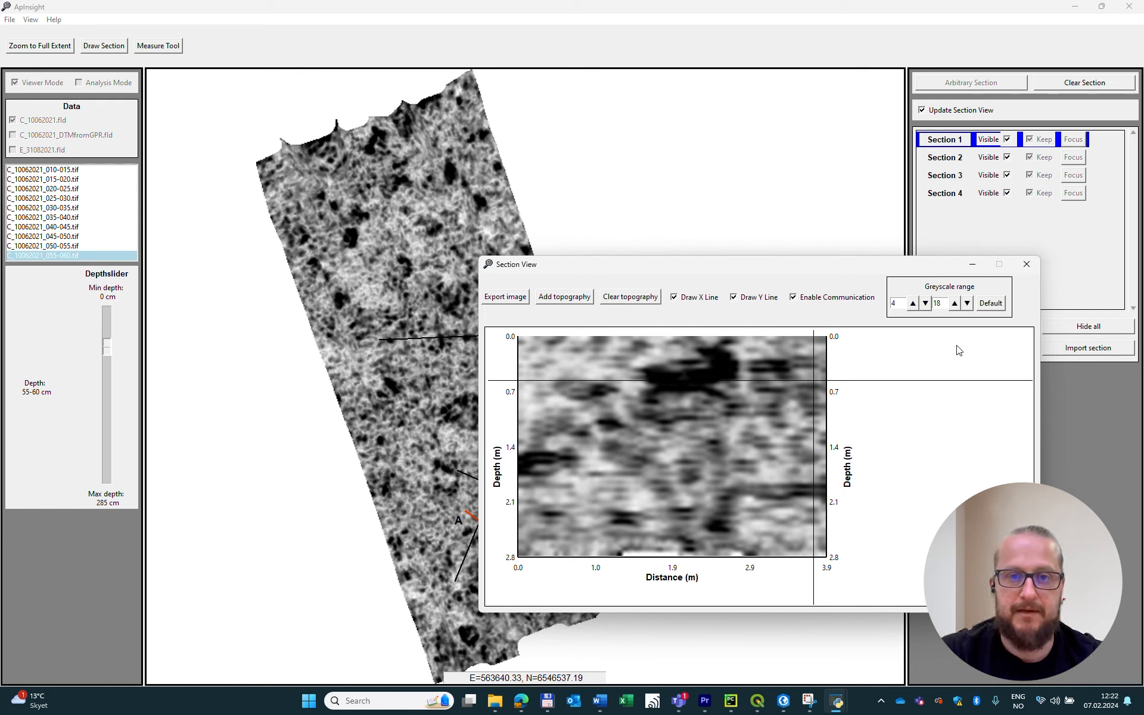
Try raising the section's lower greyscale limit to 7, and reduce it to -10.
{"action": "left_click", "coordinate": [913, 305]}
{"action": "left_click", "coordinate": [913, 304]}
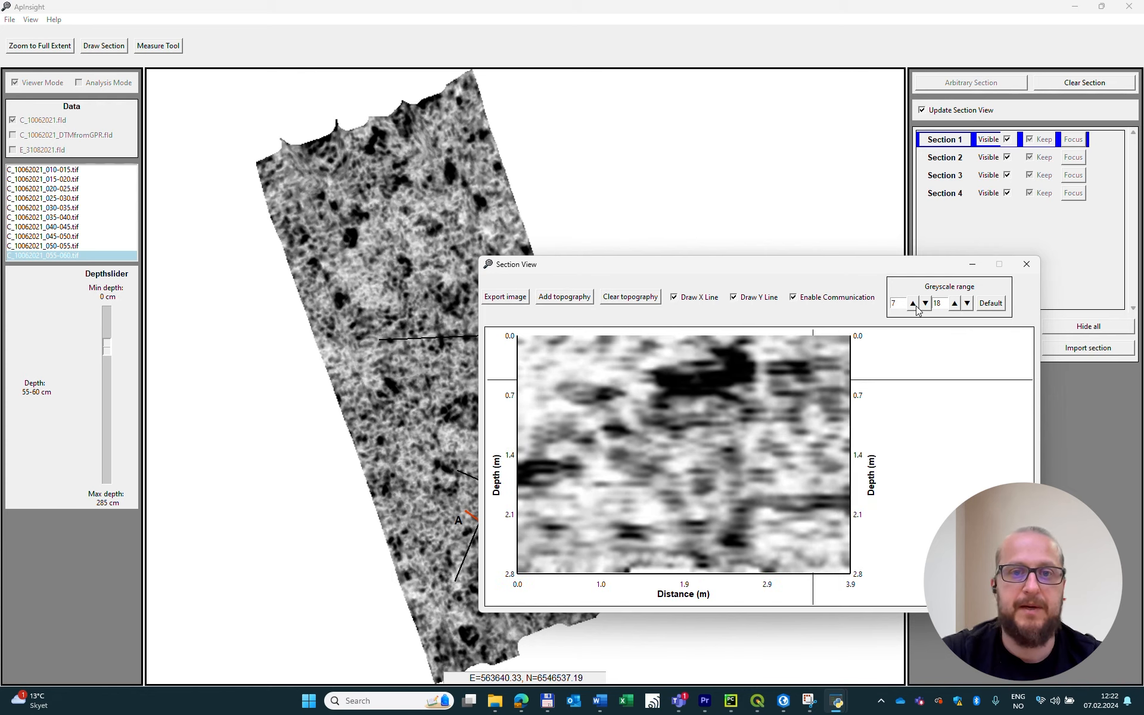
{"action": "left_click", "coordinate": [915, 306]}
{"action": "left_click", "coordinate": [924, 304]}
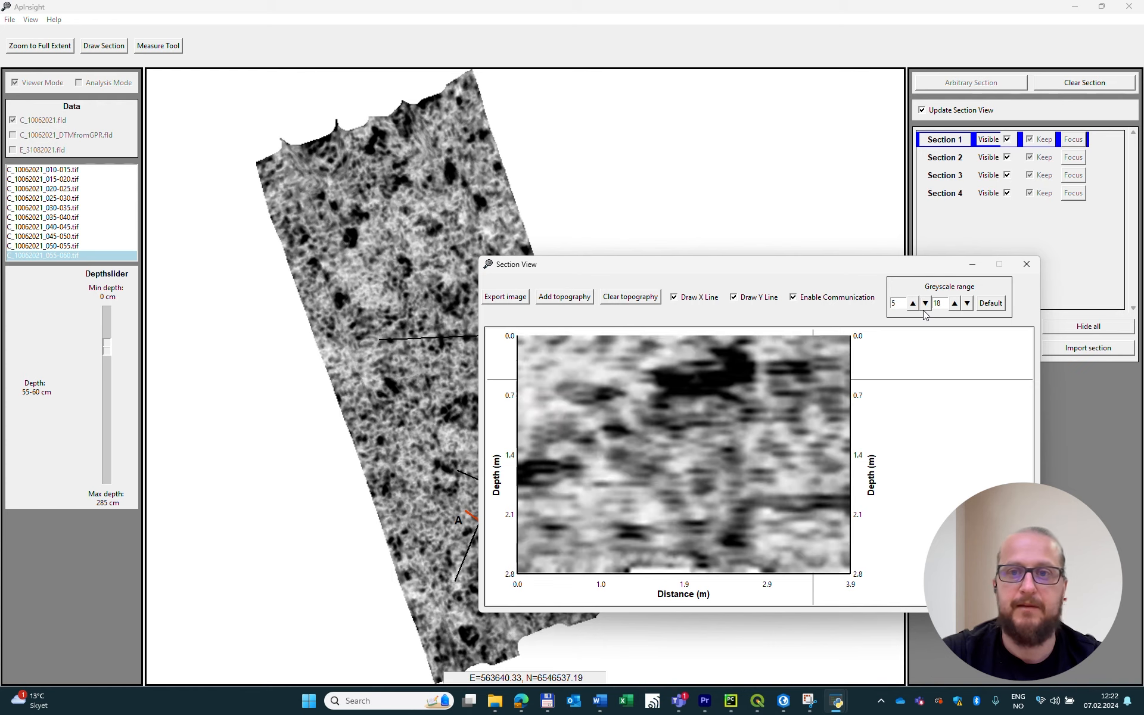
{"action": "left_click", "coordinate": [925, 303]}
{"action": "left_click", "coordinate": [925, 303]}
{"action": "left_click", "coordinate": [925, 304]}
{"action": "left_click", "coordinate": [924, 304]}
{"action": "left_click", "coordinate": [925, 304]}
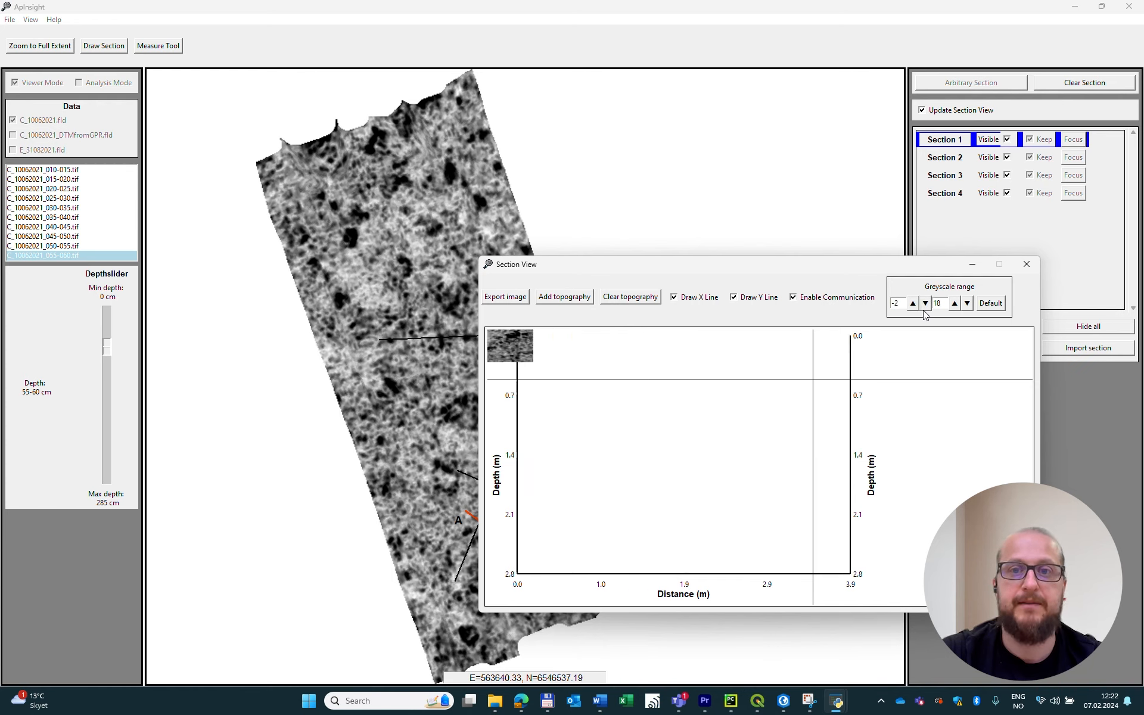
{"action": "left_click", "coordinate": [925, 304]}
{"action": "left_click", "coordinate": [925, 304]}
{"action": "left_click", "coordinate": [925, 304]}
{"action": "left_click", "coordinate": [925, 304]}
{"action": "left_click", "coordinate": [925, 304]}
{"action": "left_click", "coordinate": [924, 309]}
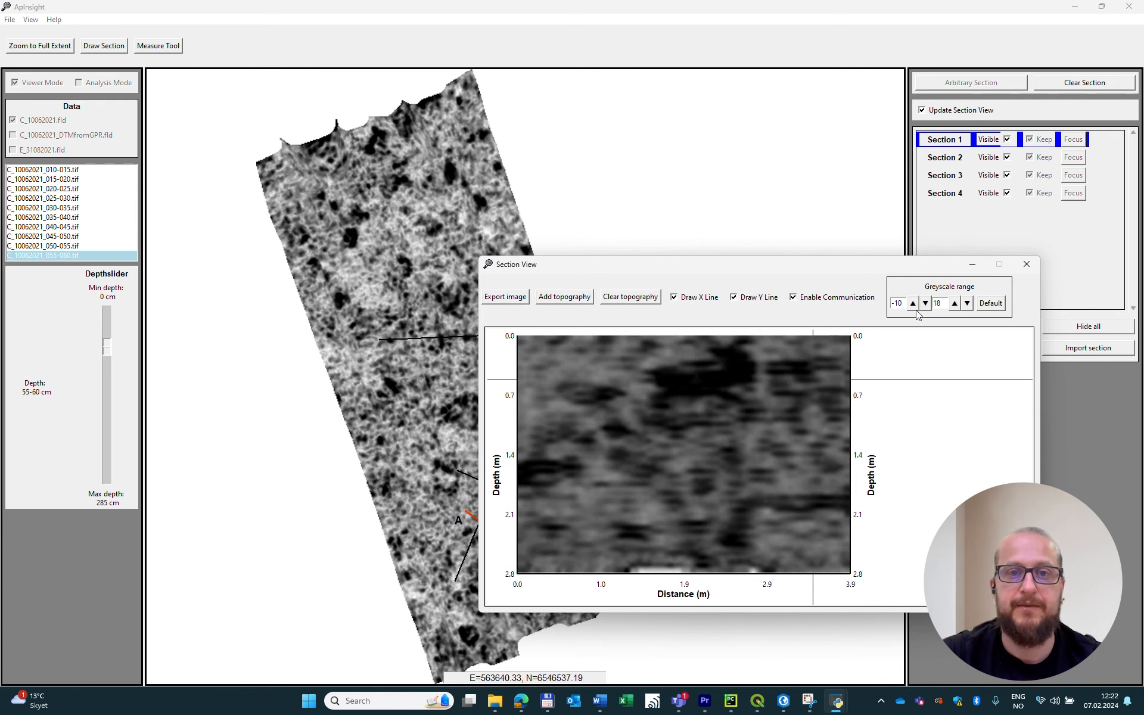
Raise the section's lower greyscale limit to 5.
{"action": "left_click", "coordinate": [914, 308]}
{"action": "left_click", "coordinate": [914, 309]}
{"action": "left_click", "coordinate": [913, 308]}
{"action": "left_click", "coordinate": [913, 308]}
{"action": "left_click", "coordinate": [914, 309]}
{"action": "left_click", "coordinate": [914, 309]}
{"action": "left_click", "coordinate": [914, 308]}
{"action": "left_click", "coordinate": [913, 308]}
{"action": "left_click", "coordinate": [914, 308]}
{"action": "left_click", "coordinate": [914, 309]}
{"action": "left_click", "coordinate": [914, 309]}
{"action": "left_click", "coordinate": [914, 308]}
{"action": "left_click", "coordinate": [913, 308]}
{"action": "left_click", "coordinate": [914, 309]}
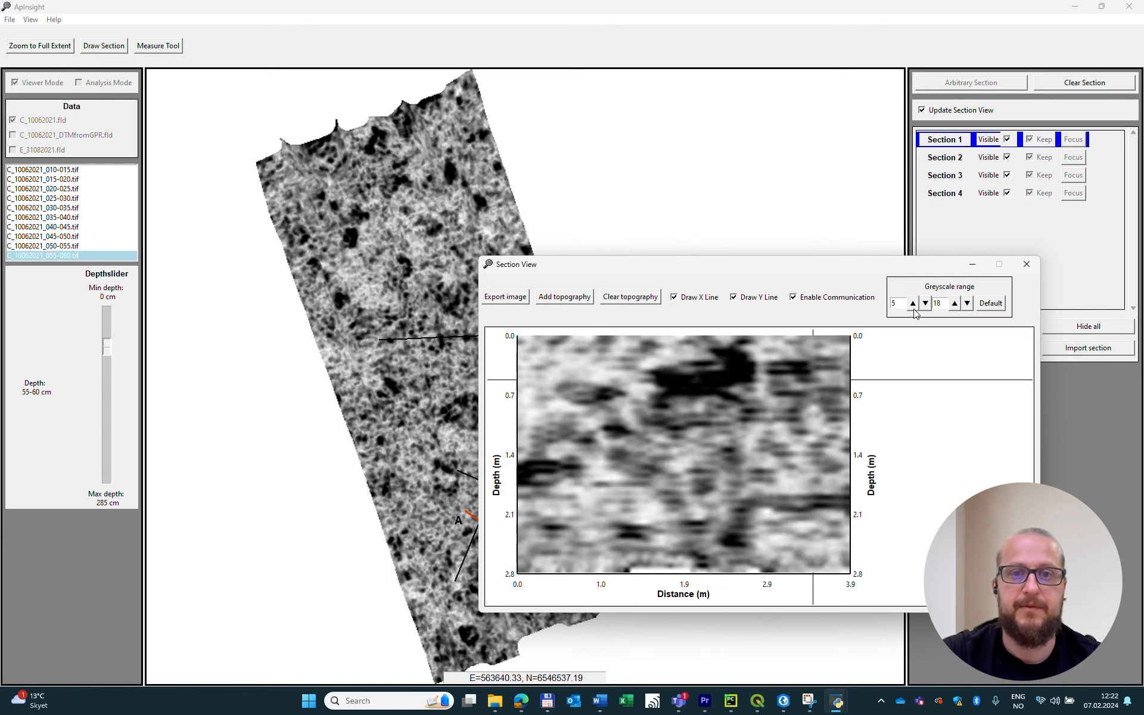
Try higher values for the section's upper greyscale limit, and reduce it to 13.
{"action": "left_click", "coordinate": [955, 307]}
{"action": "left_click", "coordinate": [955, 307]}
{"action": "left_click", "coordinate": [954, 306]}
{"action": "left_click", "coordinate": [955, 306]}
{"action": "left_click", "coordinate": [954, 307]}
{"action": "left_click", "coordinate": [967, 304]}
{"action": "left_click", "coordinate": [967, 304]}
{"action": "left_click", "coordinate": [968, 304]}
{"action": "left_click", "coordinate": [967, 304]}
{"action": "left_click", "coordinate": [967, 304]}
{"action": "left_click", "coordinate": [967, 304]}
{"action": "left_click", "coordinate": [967, 304]}
{"action": "left_click", "coordinate": [967, 303]}
{"action": "left_click", "coordinate": [968, 304]}
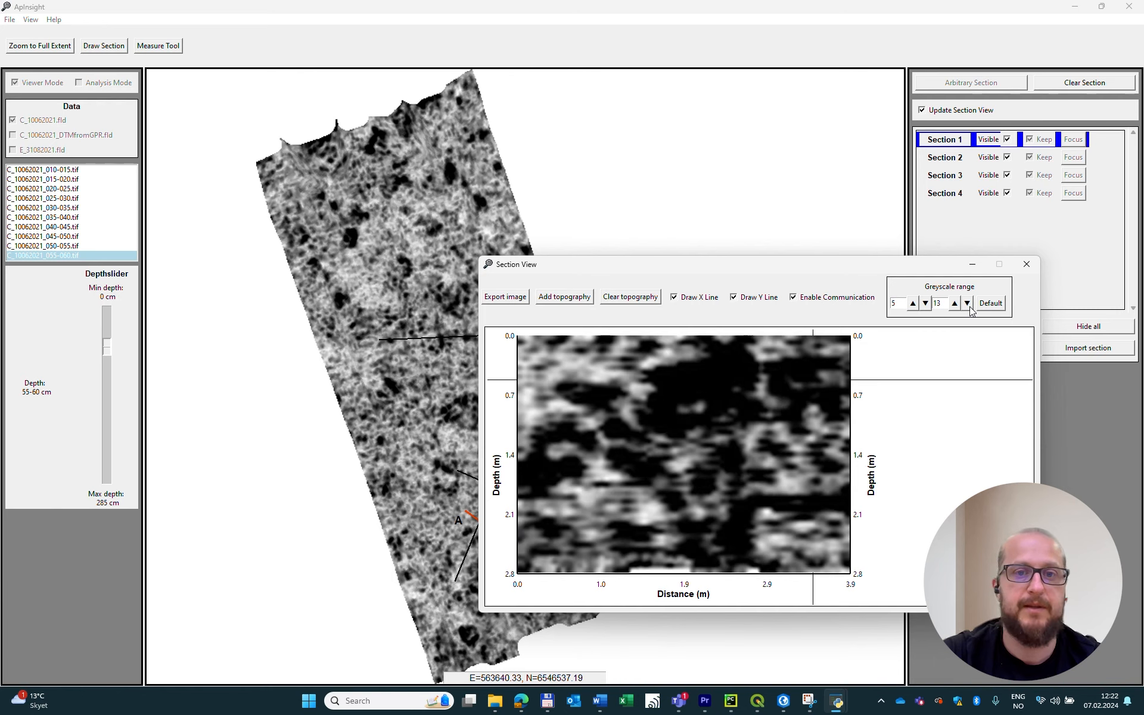
Raise the section's upper greyscale limit to 19, and restore the default greyscale range.
{"action": "left_click", "coordinate": [958, 308]}
{"action": "left_click", "coordinate": [959, 307]}
{"action": "left_click", "coordinate": [958, 308]}
{"action": "left_click", "coordinate": [959, 307]}
{"action": "left_click", "coordinate": [959, 307]}
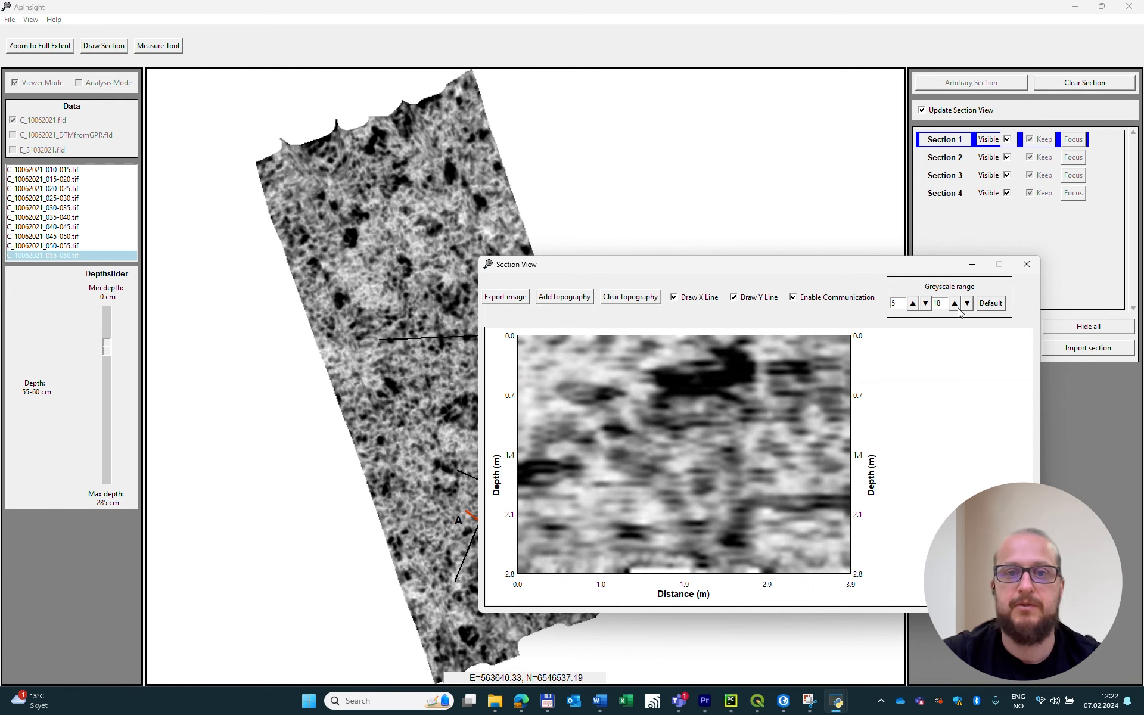
{"action": "left_click", "coordinate": [955, 305]}
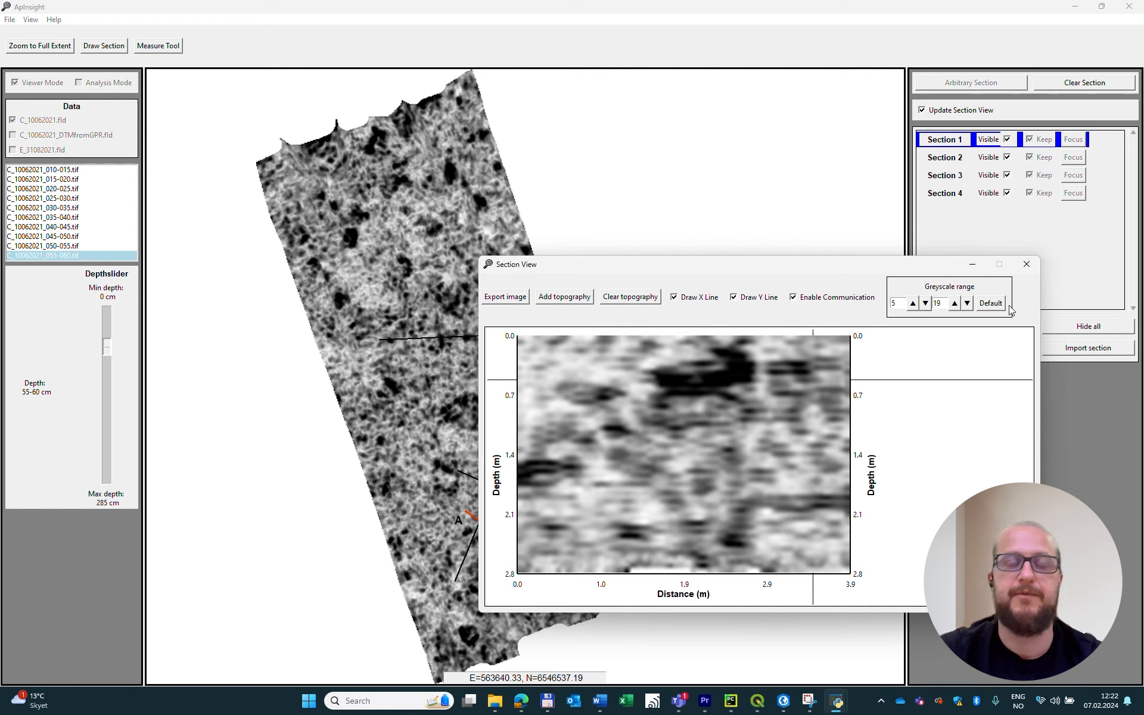
{"action": "left_click", "coordinate": [990, 304]}
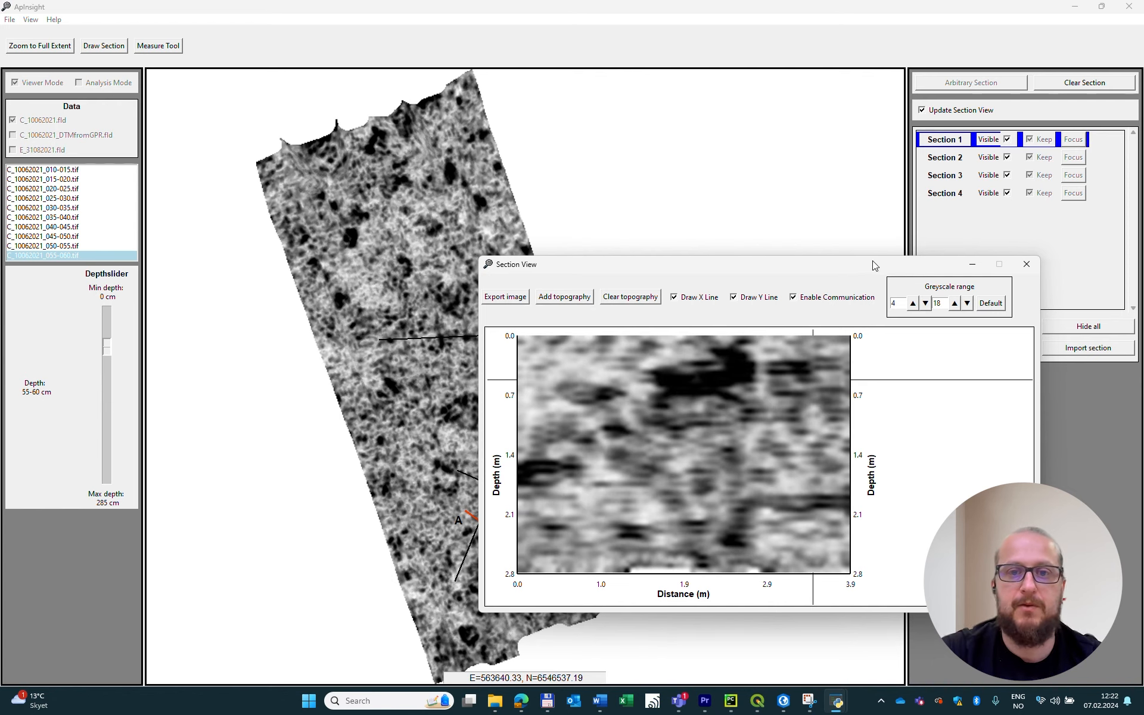
Add topography to the Section 1 profile, and reposition the section view to keep the section line on the map visible.
{"action": "mouse_move", "coordinate": [874, 266]}
{"action": "left_mouse_down"}
{"action": "mouse_move", "coordinate": [879, 273]}
{"action": "mouse_move", "coordinate": [887, 252]}
{"action": "left_mouse_up"}
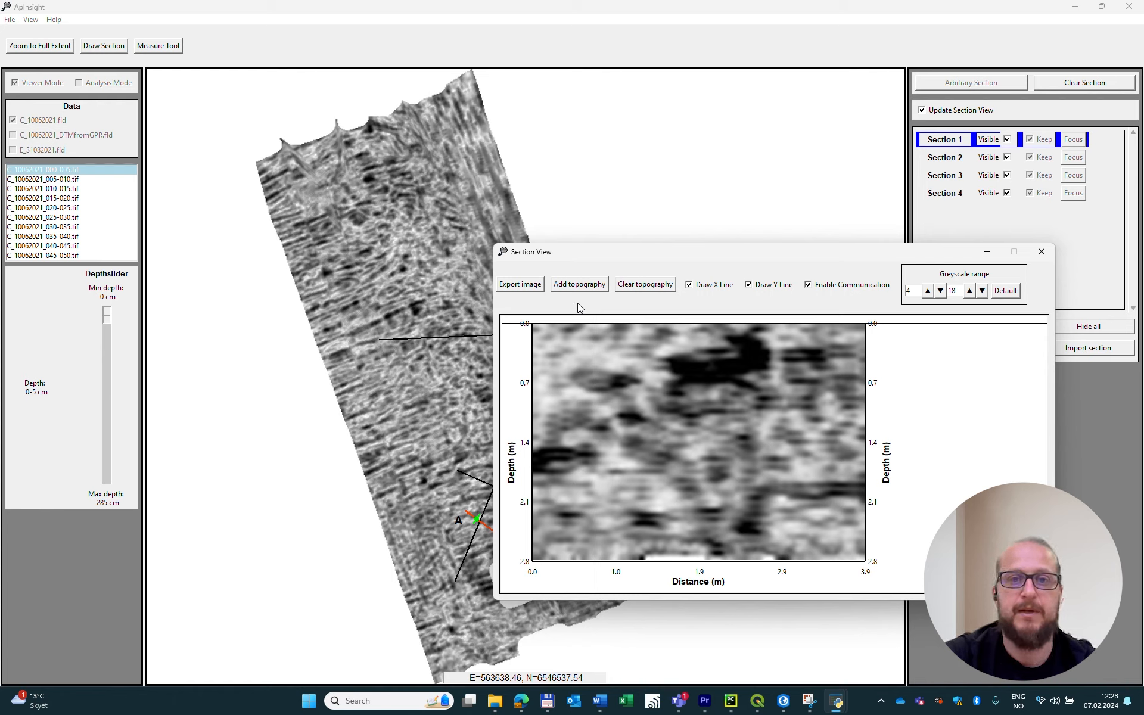
{"action": "left_click", "coordinate": [586, 287]}
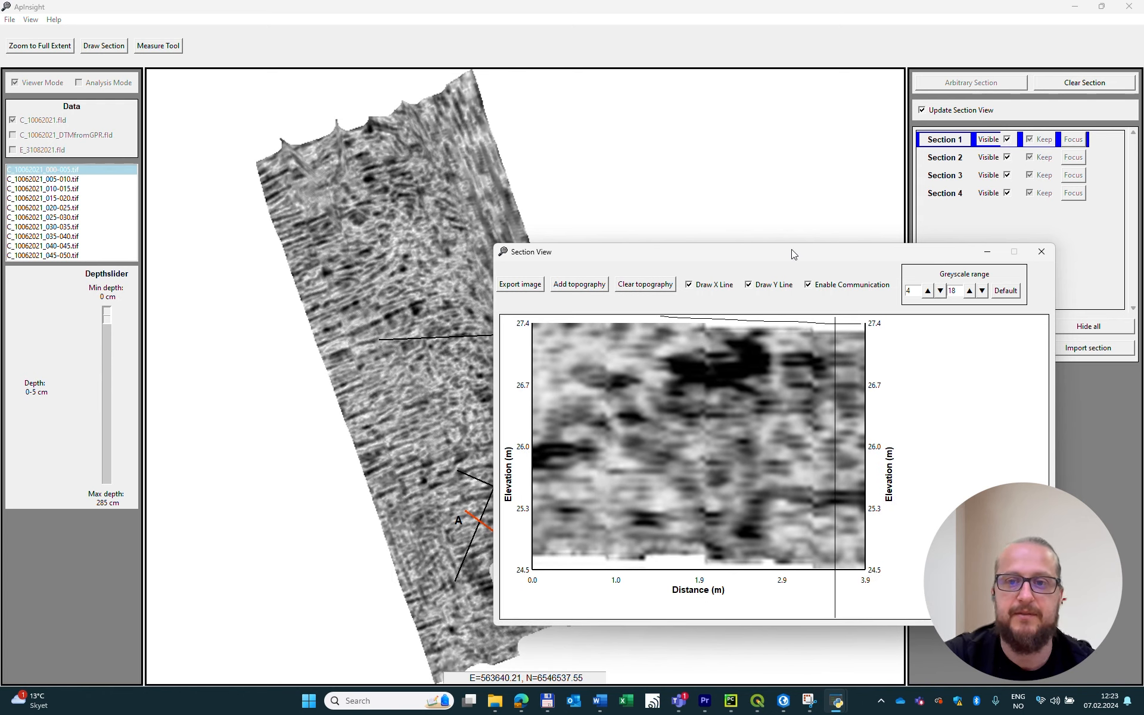
{"action": "left_click_drag", "start_coordinate": [798, 262], "coordinate": [855, 224]}
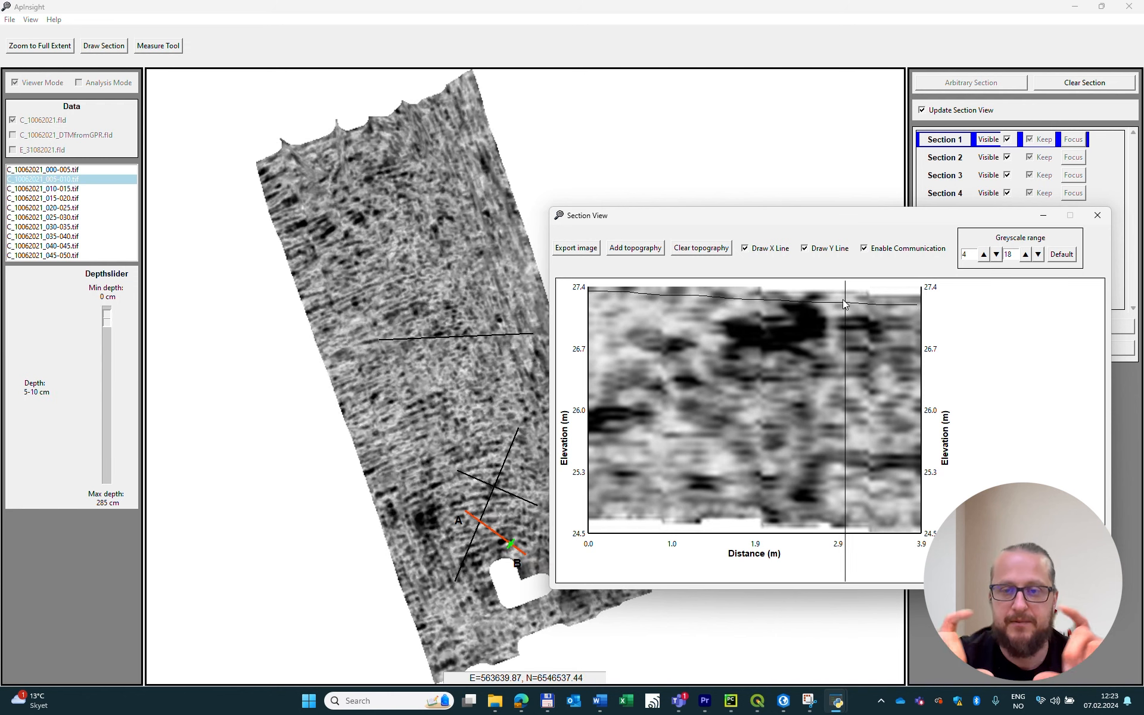
{"action": "left_click_drag", "start_coordinate": [803, 219], "coordinate": [775, 214]}
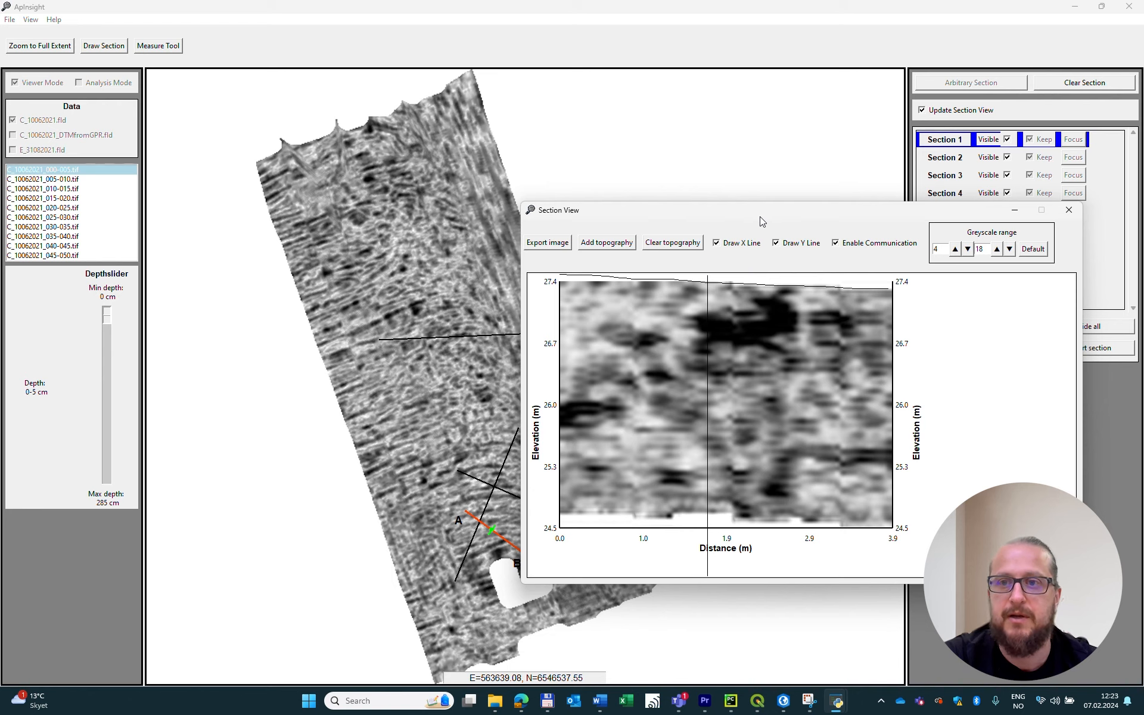
Close the section view, and move the focus through Sections 2 and 3 to Section 4.
{"action": "left_click", "coordinate": [1069, 210]}
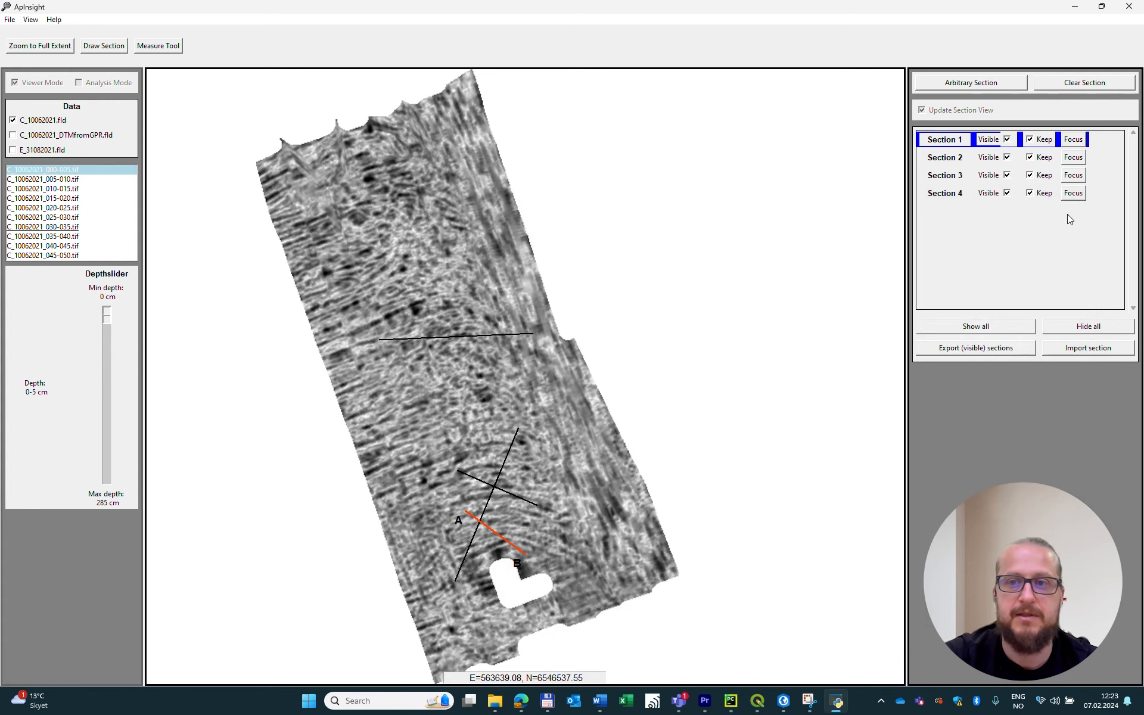
{"action": "left_click", "coordinate": [1076, 162]}
{"action": "left_click", "coordinate": [1075, 179]}
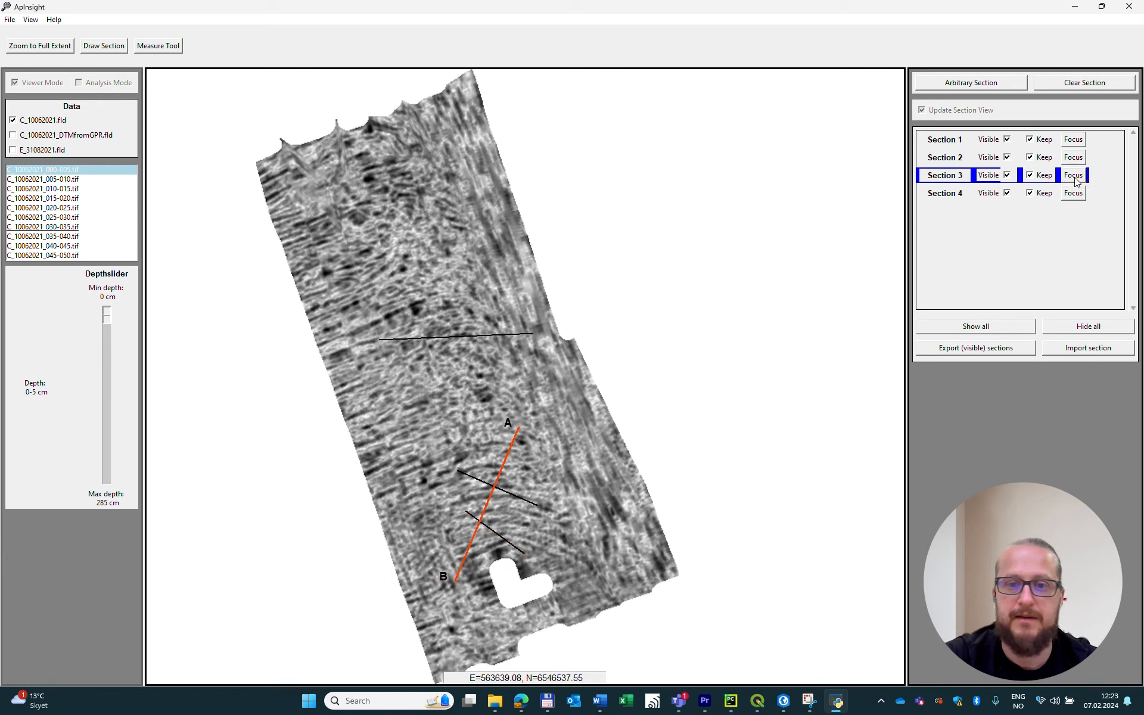
{"action": "left_click", "coordinate": [1073, 191]}
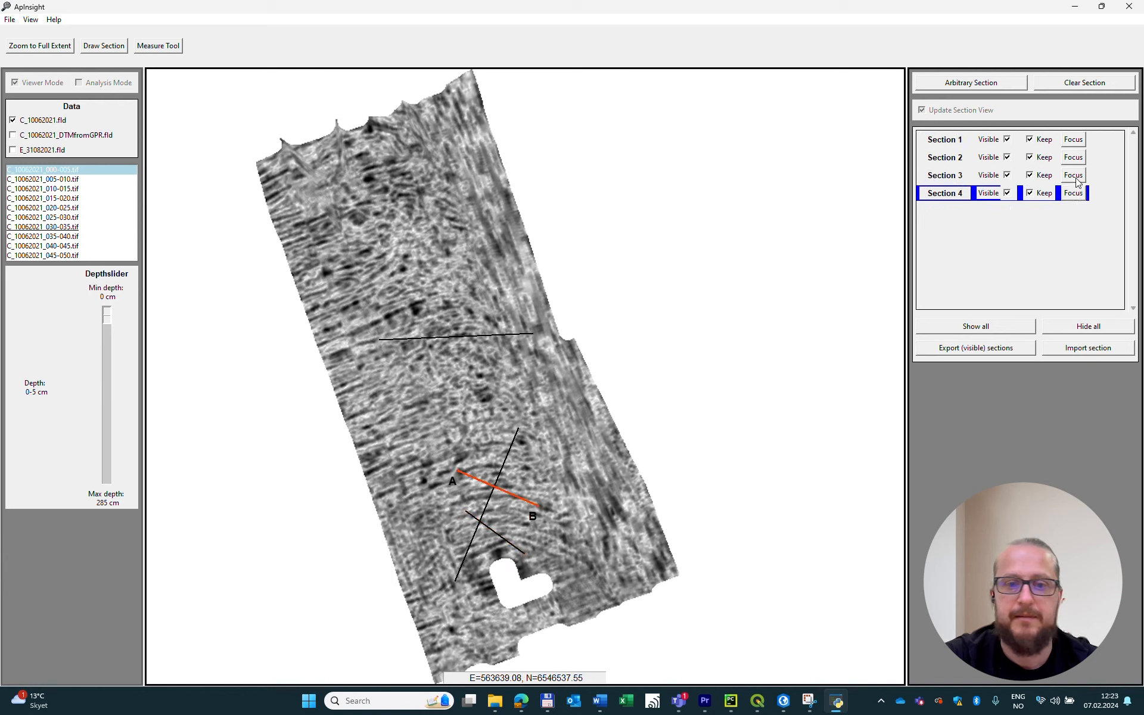
Move the focus to Section 3, open its section view, and reposition the view to keep the section line on the map visible.
{"action": "left_click", "coordinate": [1076, 178]}
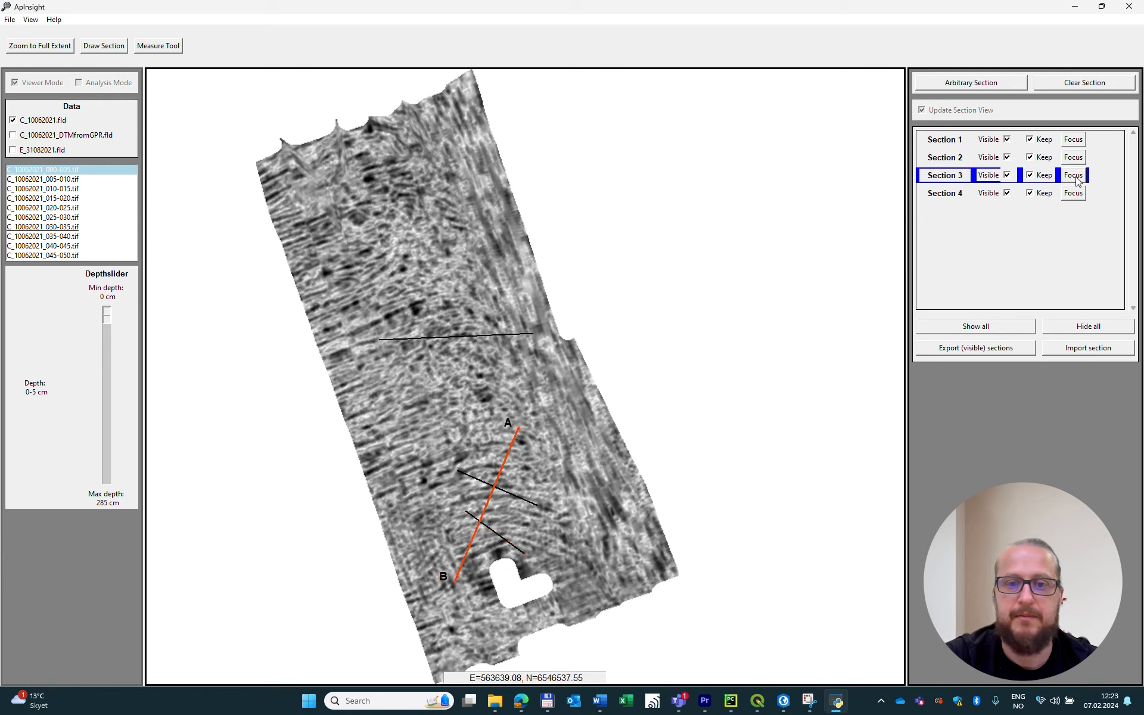
{"action": "left_click", "coordinate": [971, 91]}
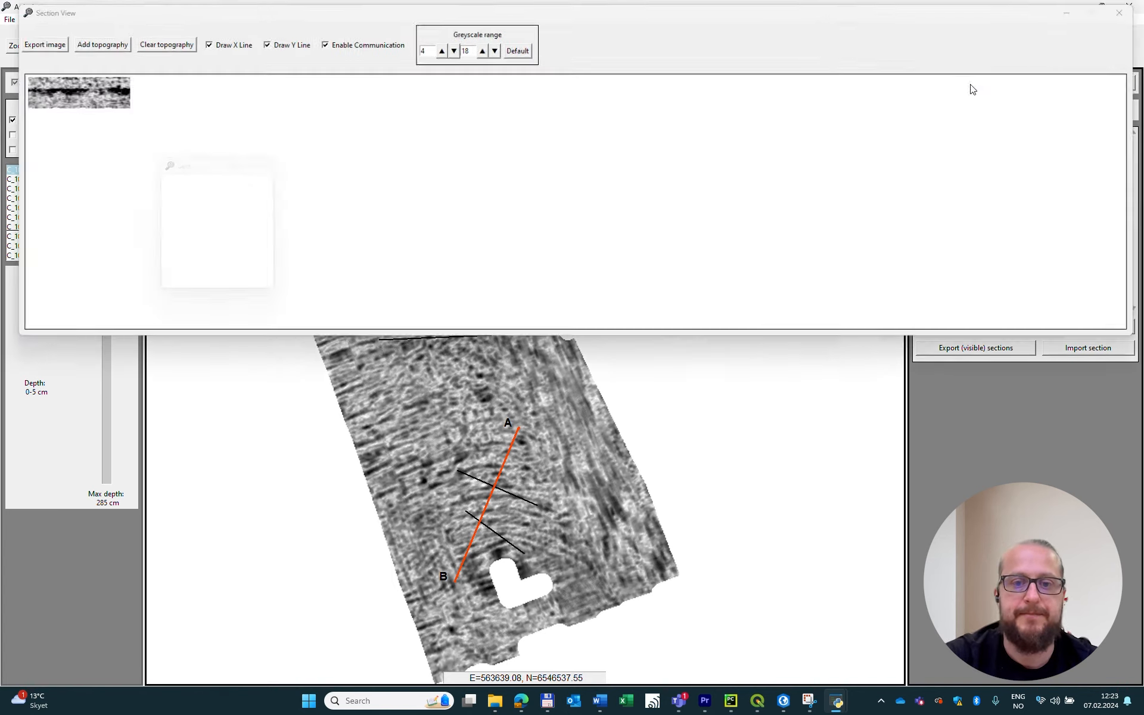
{"action": "left_click_drag", "start_coordinate": [348, 6], "coordinate": [613, 68]}
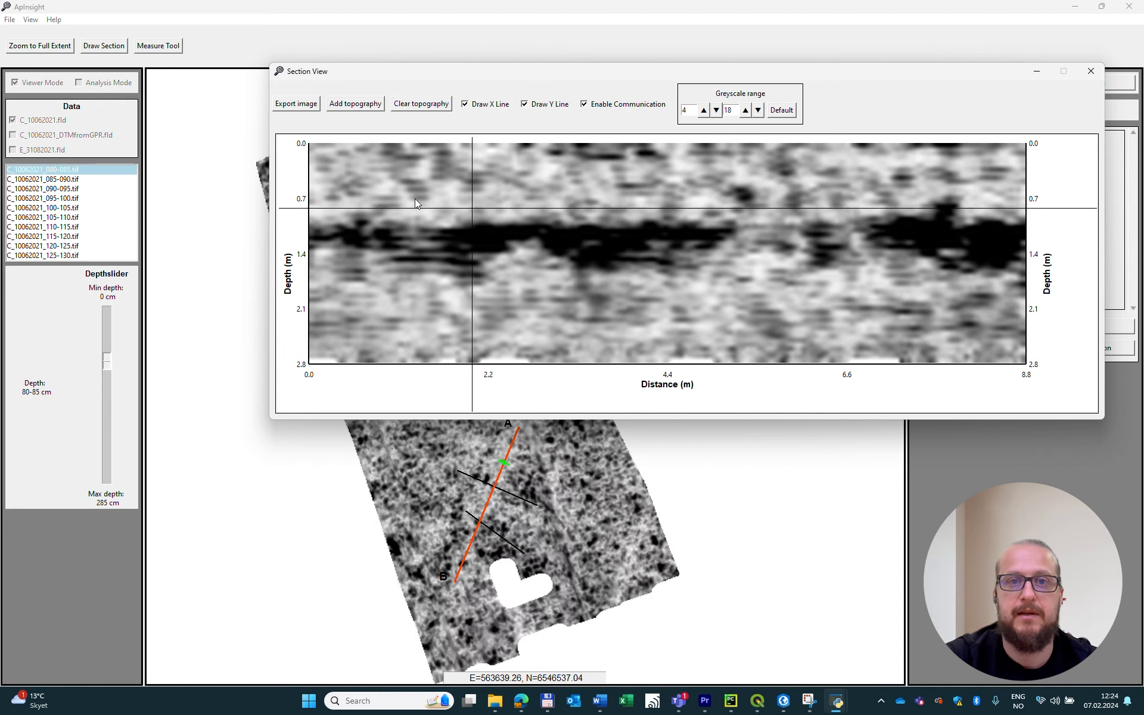
Add topography to the Section 3 profile and clear it again, twice, repositioning the section view in between.
{"action": "left_click", "coordinate": [355, 109]}
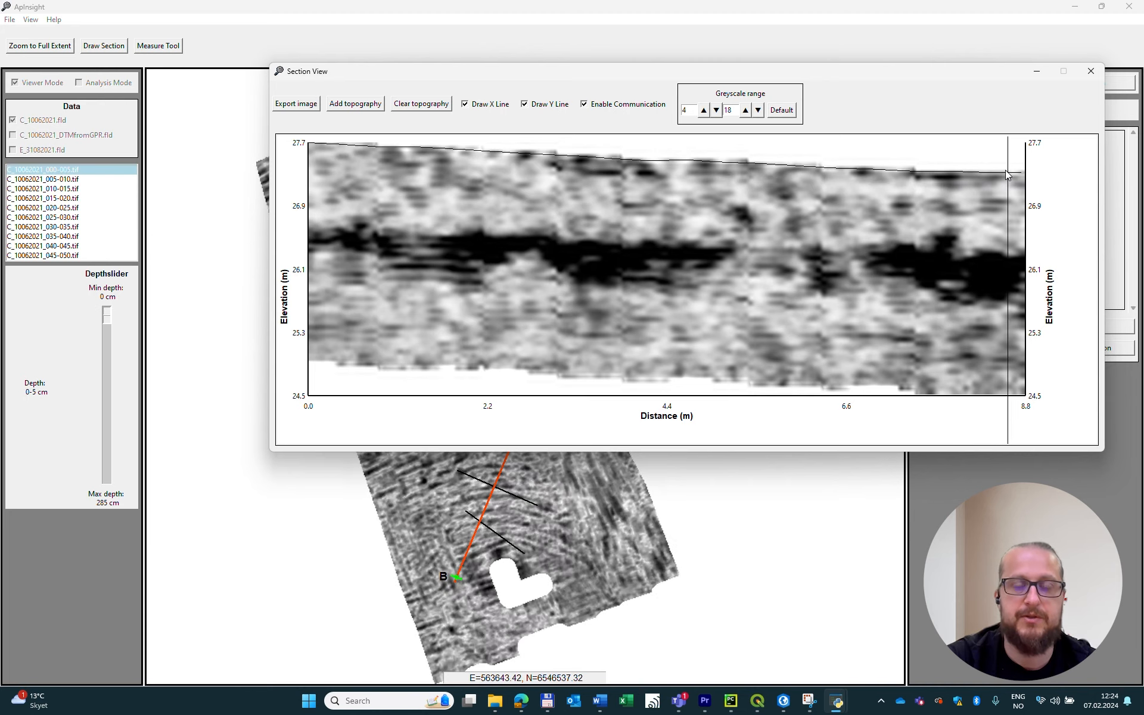
{"action": "left_click", "coordinate": [420, 105]}
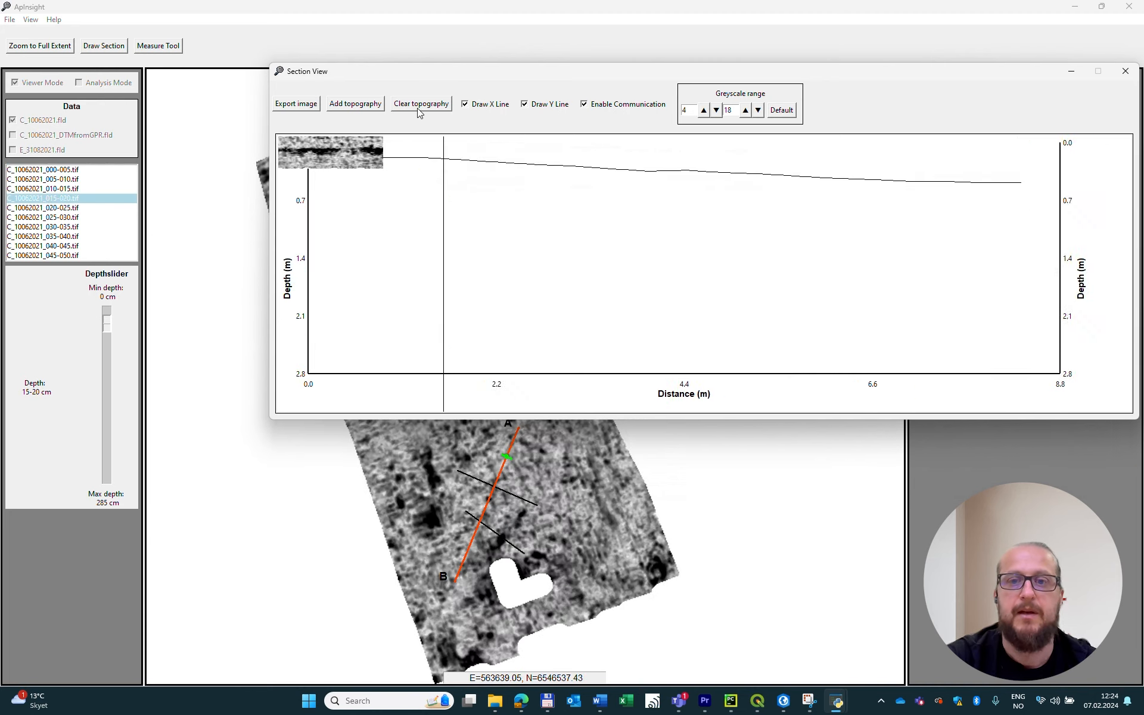
{"action": "left_click_drag", "start_coordinate": [385, 77], "coordinate": [356, 140]}
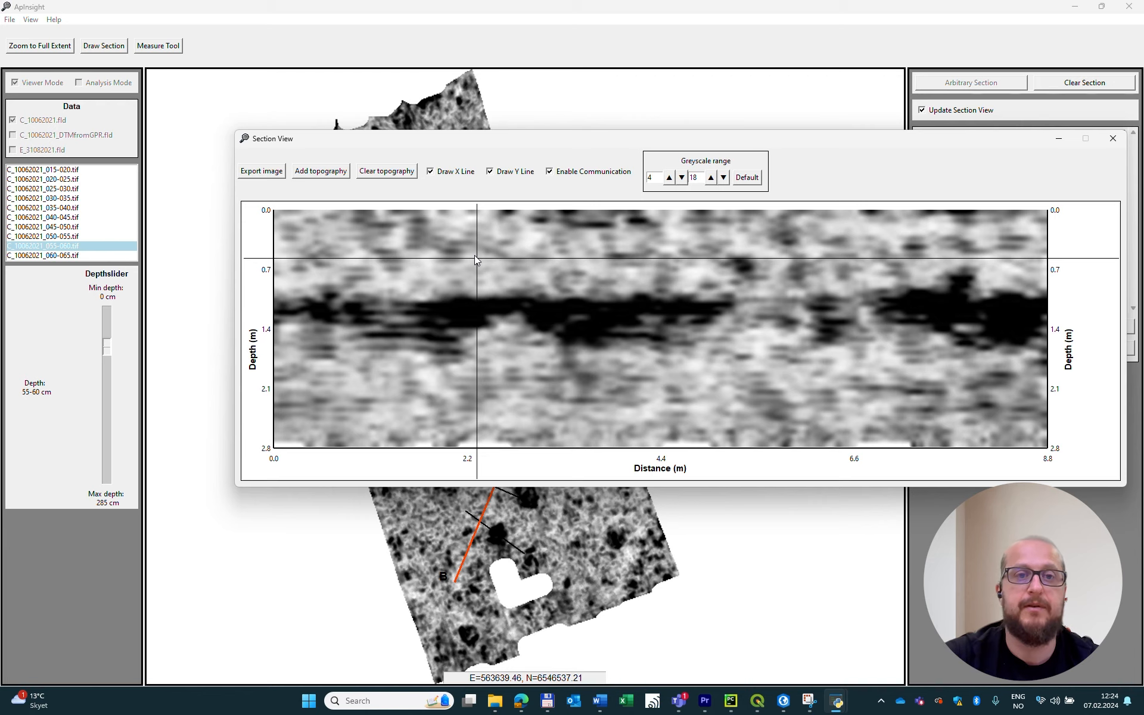
{"action": "left_click", "coordinate": [332, 174]}
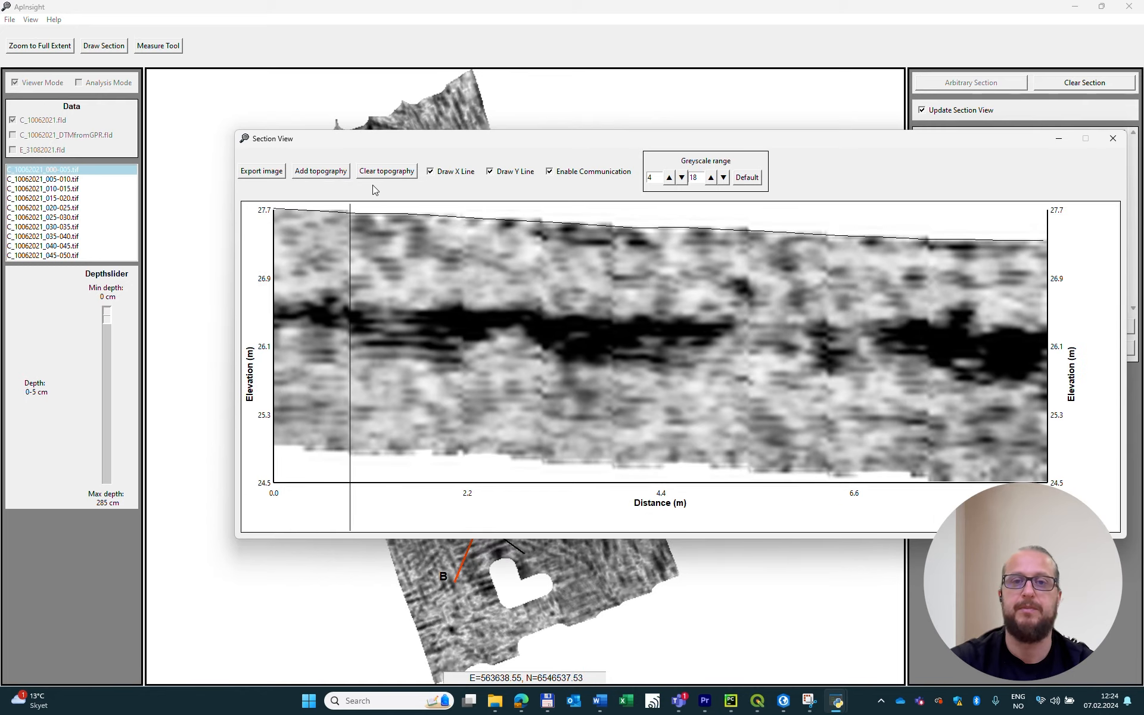
{"action": "left_click", "coordinate": [375, 174]}
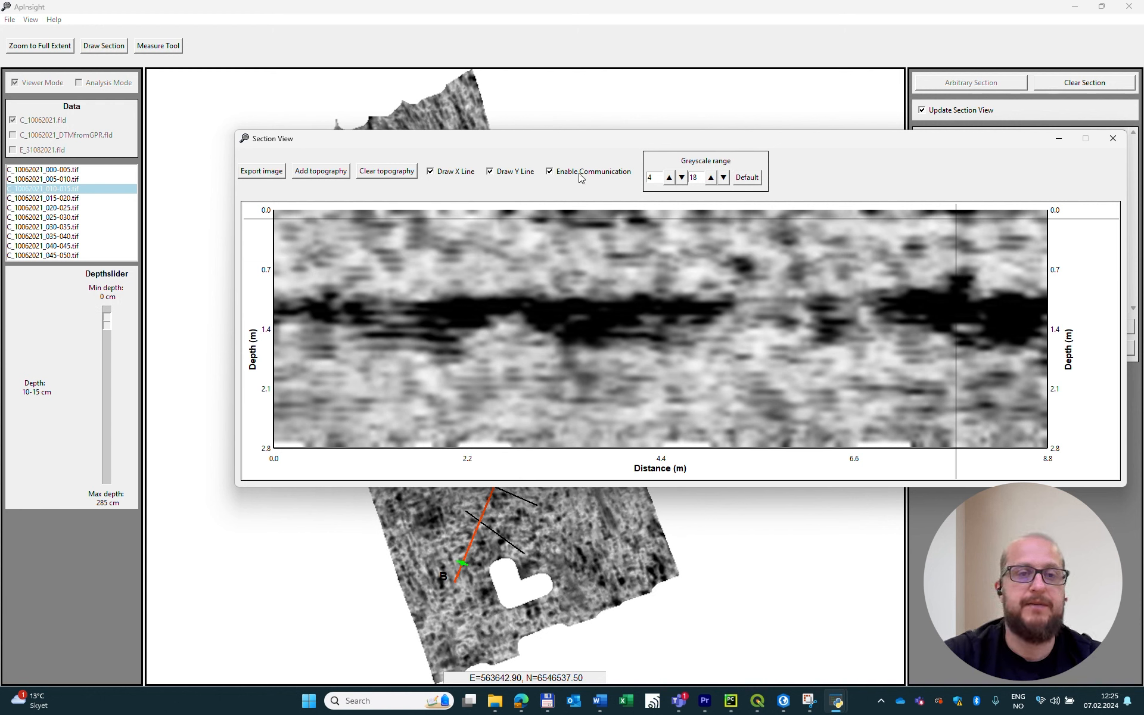
Export the Section 3 profile as a PNG image named Test_1 in the 001_GPR_testdata folder, replacing the existing file.
{"action": "left_click", "coordinate": [264, 171]}
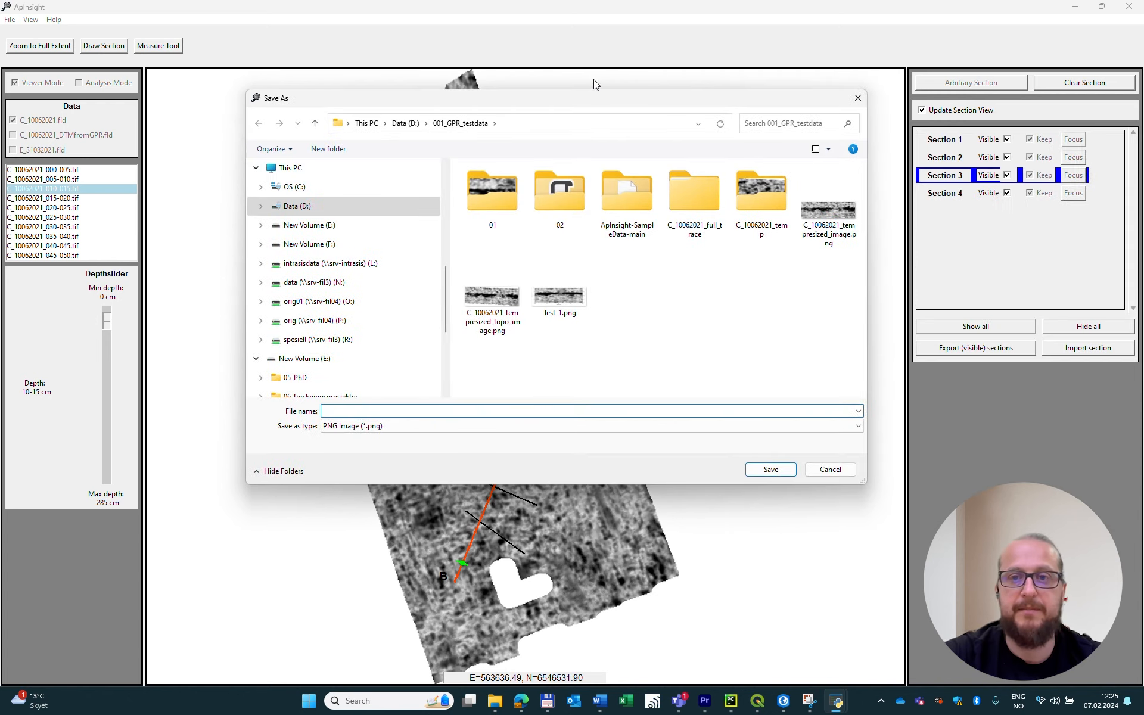
{"action": "left_click_drag", "start_coordinate": [600, 108], "coordinate": [561, 104]}
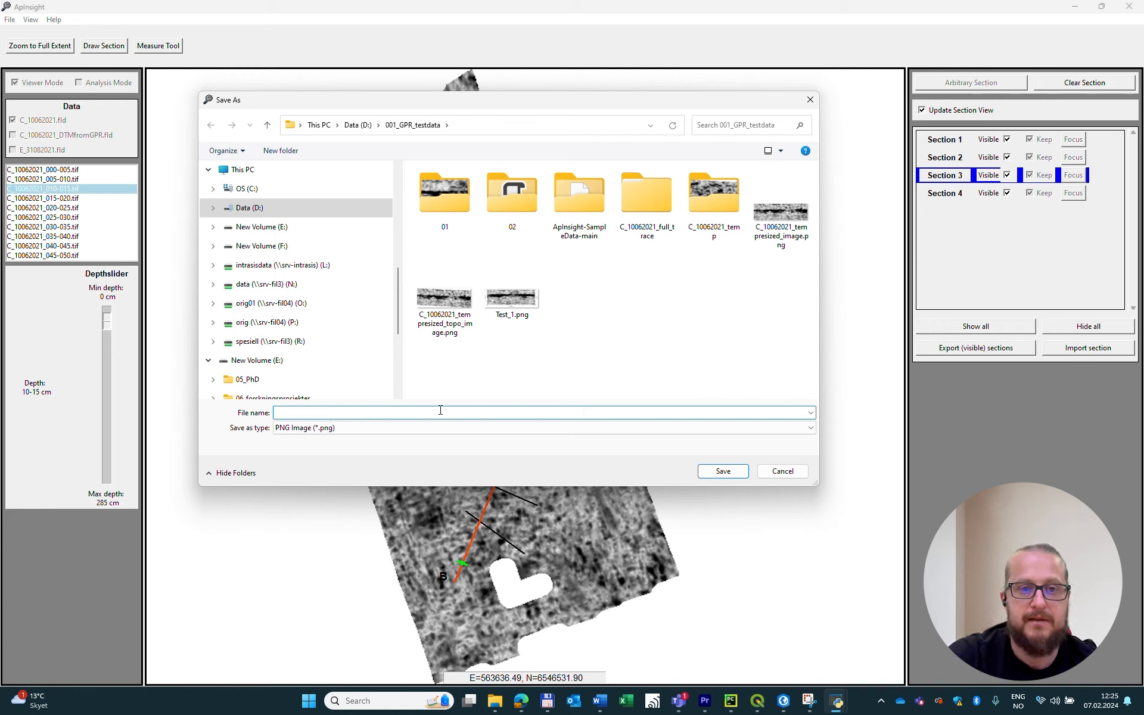
{"action": "type", "text": "Test_1"}
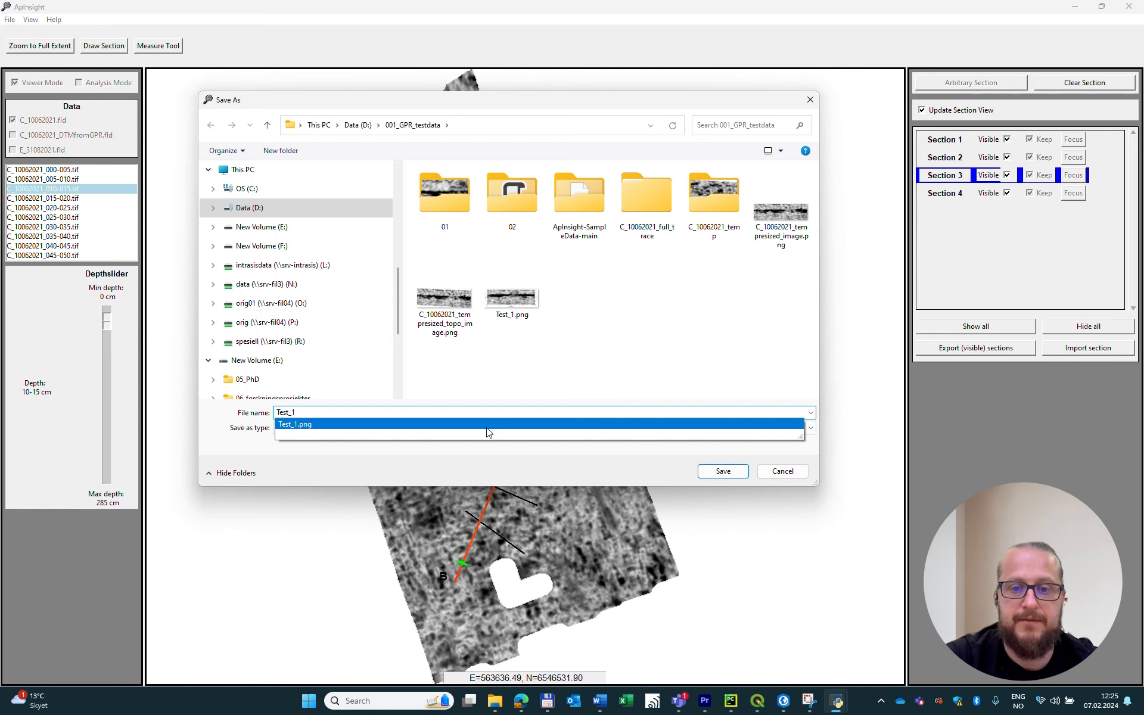
{"action": "left_click", "coordinate": [723, 470]}
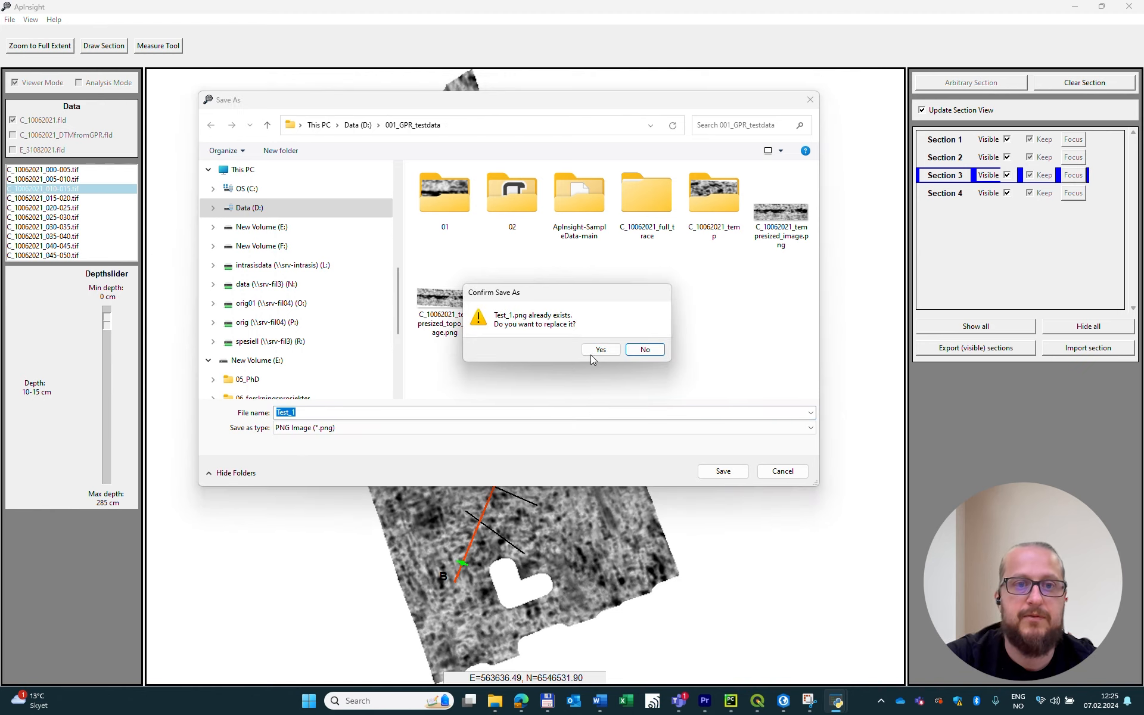
{"action": "left_click", "coordinate": [593, 352]}
Switch to Total Commander, browse to d:\001_GPR_testdata, and open the exported Test_1 image to examine it.
{"action": "left_click", "coordinate": [547, 701]}
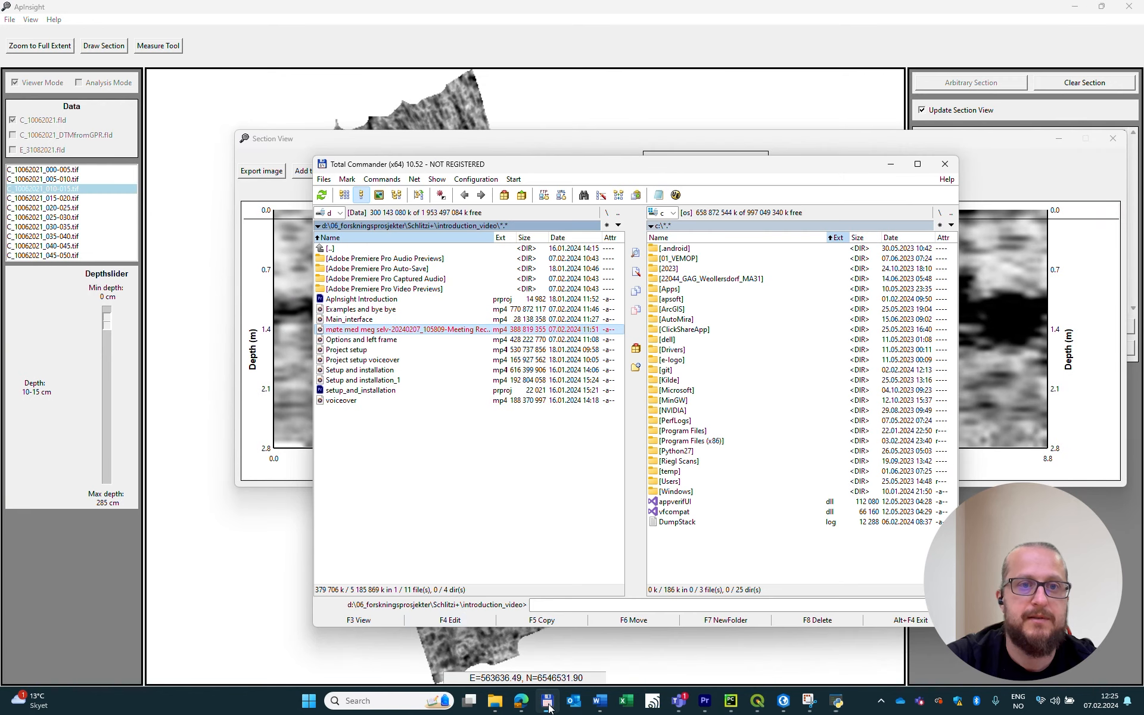
{"action": "double_click", "coordinate": [352, 249]}
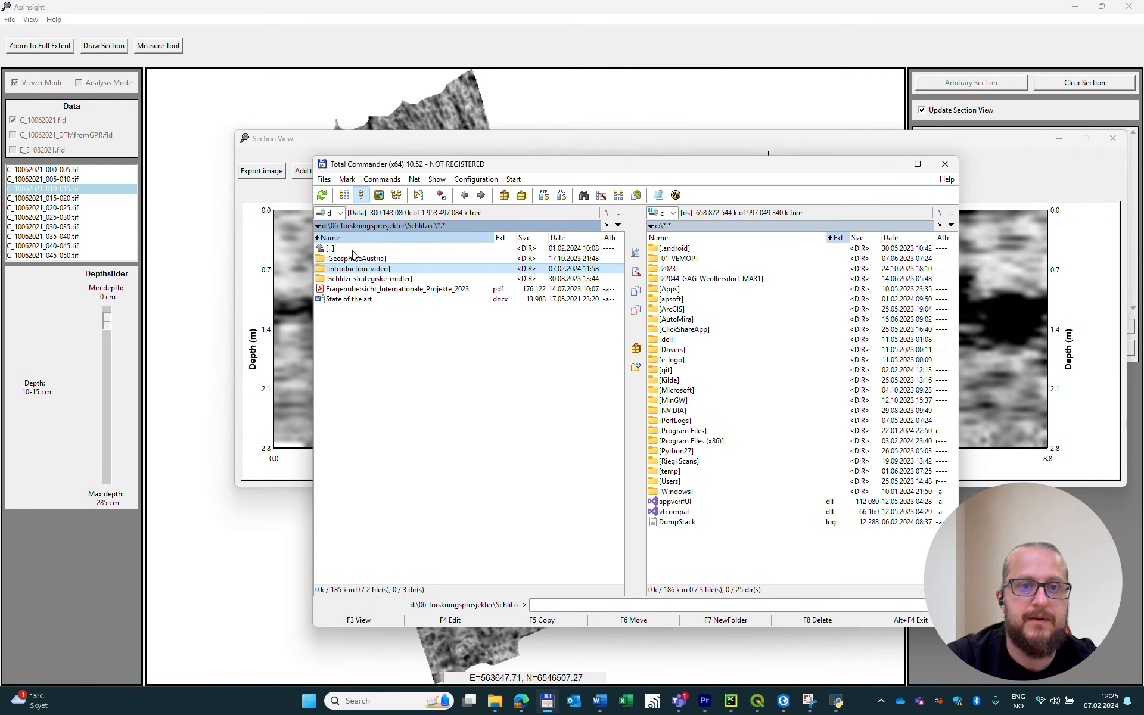
{"action": "double_click", "coordinate": [352, 249]}
{"action": "double_click", "coordinate": [352, 250]}
{"action": "double_click", "coordinate": [369, 278]}
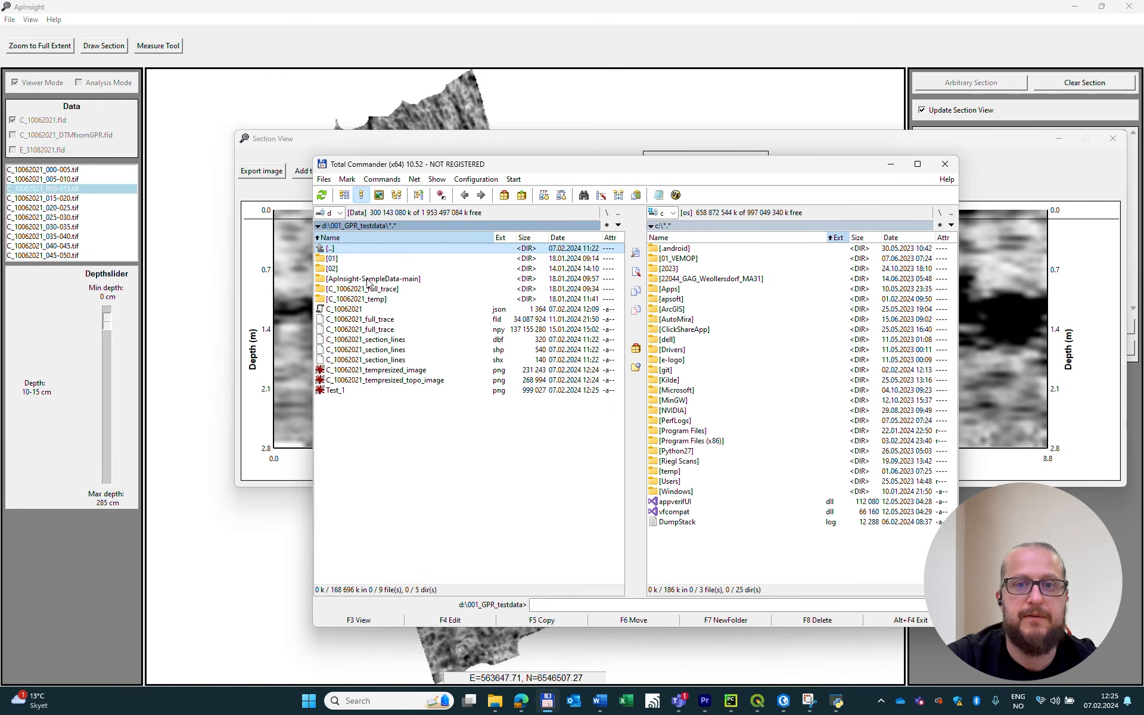
{"action": "left_click", "coordinate": [377, 320]}
{"action": "left_click", "coordinate": [356, 392]}
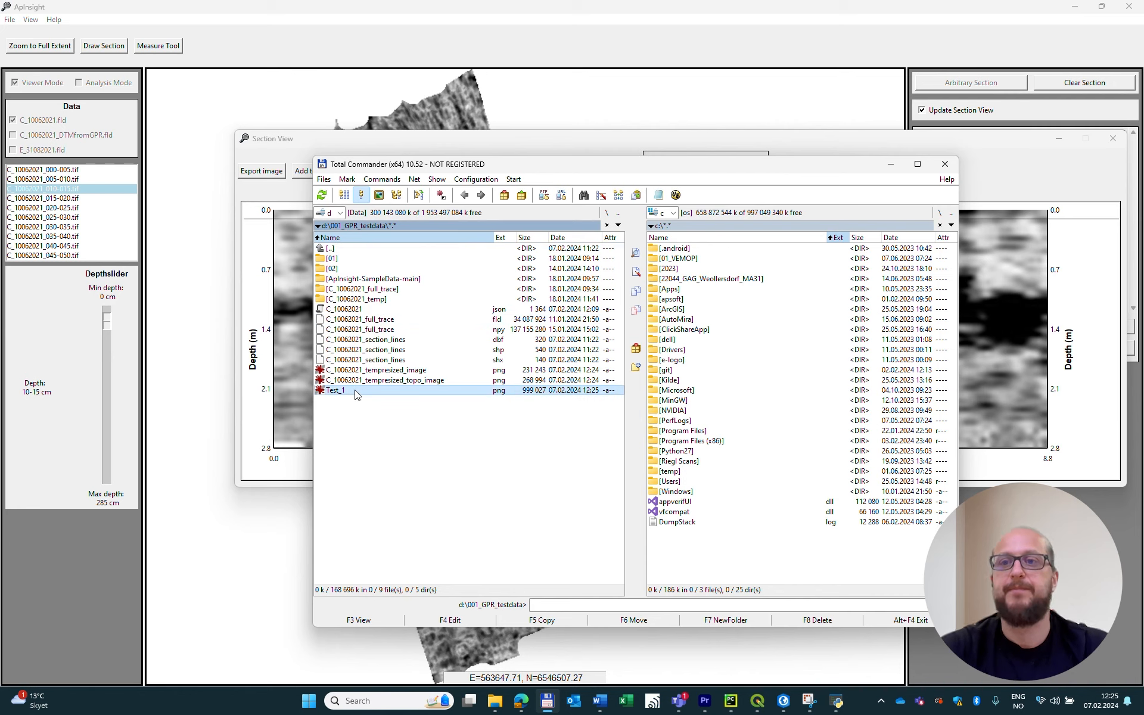
{"action": "double_click", "coordinate": [356, 391]}
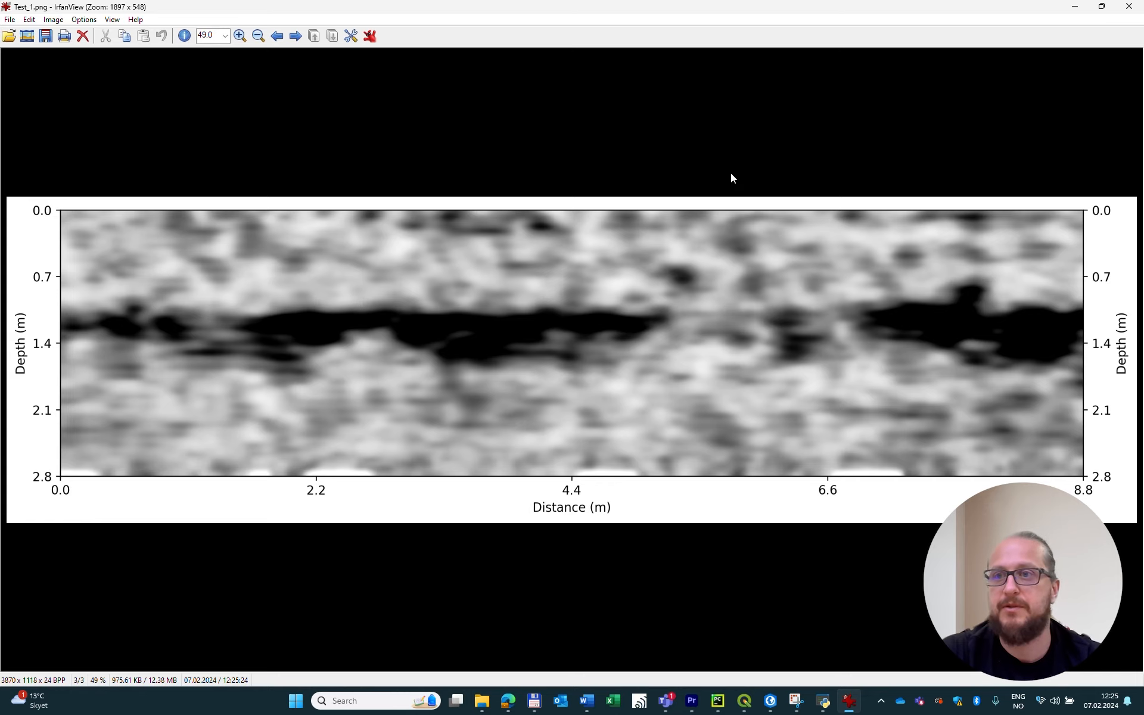
Close the exported image, return to ApInsight, and close the Section 3 view.
{"action": "left_click", "coordinate": [1127, 7]}
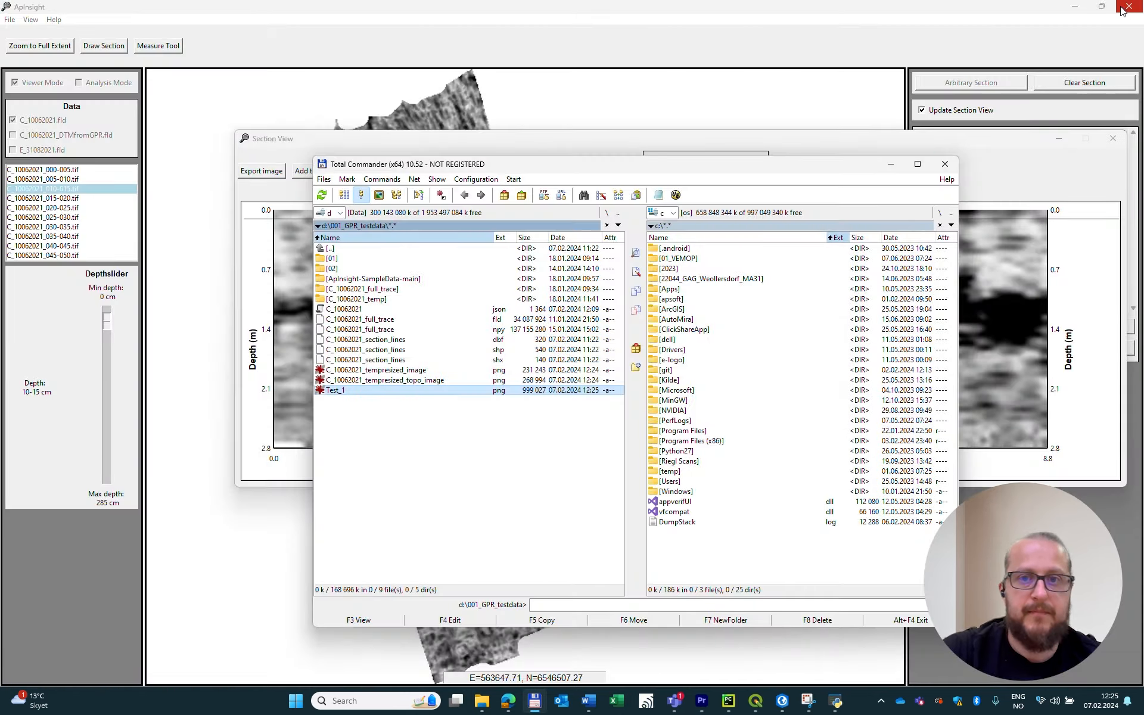
{"action": "left_click", "coordinate": [890, 164]}
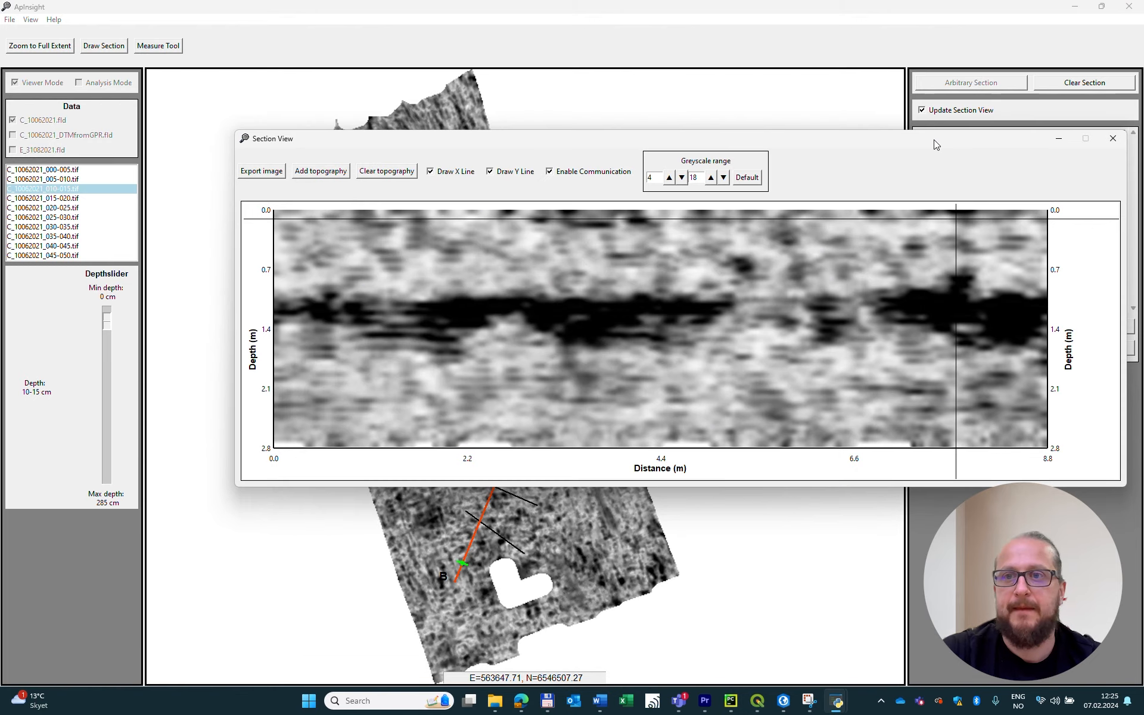
{"action": "left_click_drag", "start_coordinate": [933, 139], "coordinate": [852, 158]}
{"action": "left_click", "coordinate": [1028, 151]}
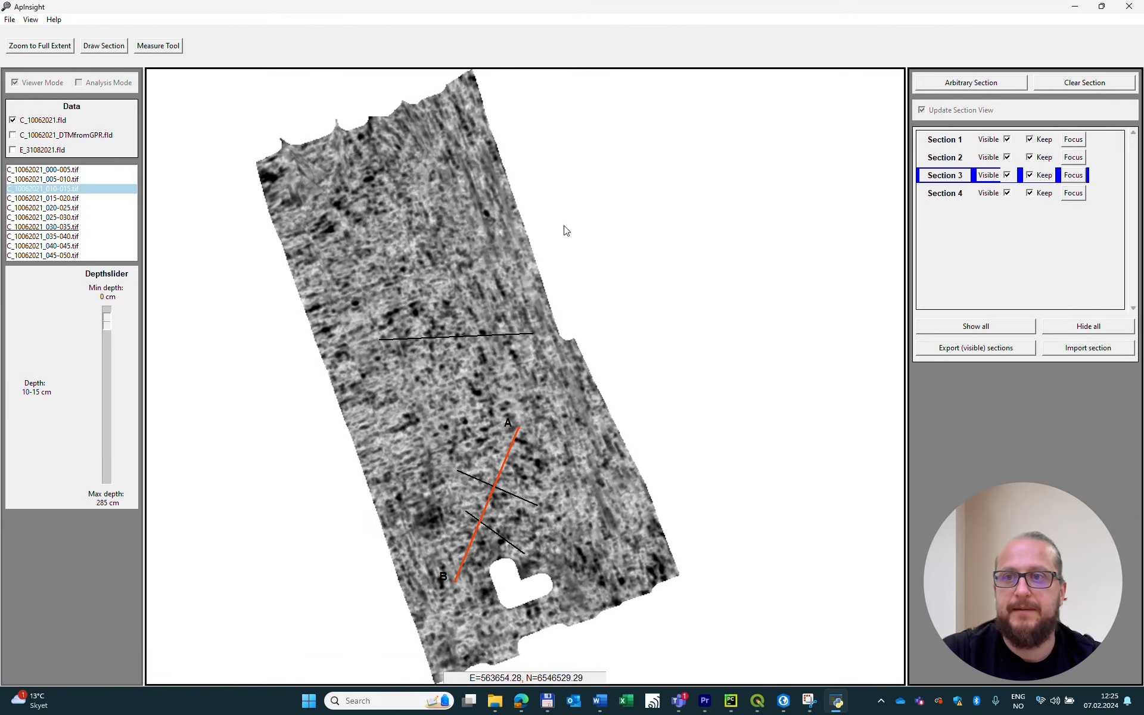
Set the depth slice to 35-40 cm, and draw a section about 30.9 m long from the survey area's northern tip to its southern end.
{"action": "mouse_move", "coordinate": [109, 322]}
{"action": "left_mouse_down"}
{"action": "mouse_move", "coordinate": [115, 356]}
{"action": "mouse_move", "coordinate": [108, 336]}
{"action": "left_mouse_up"}
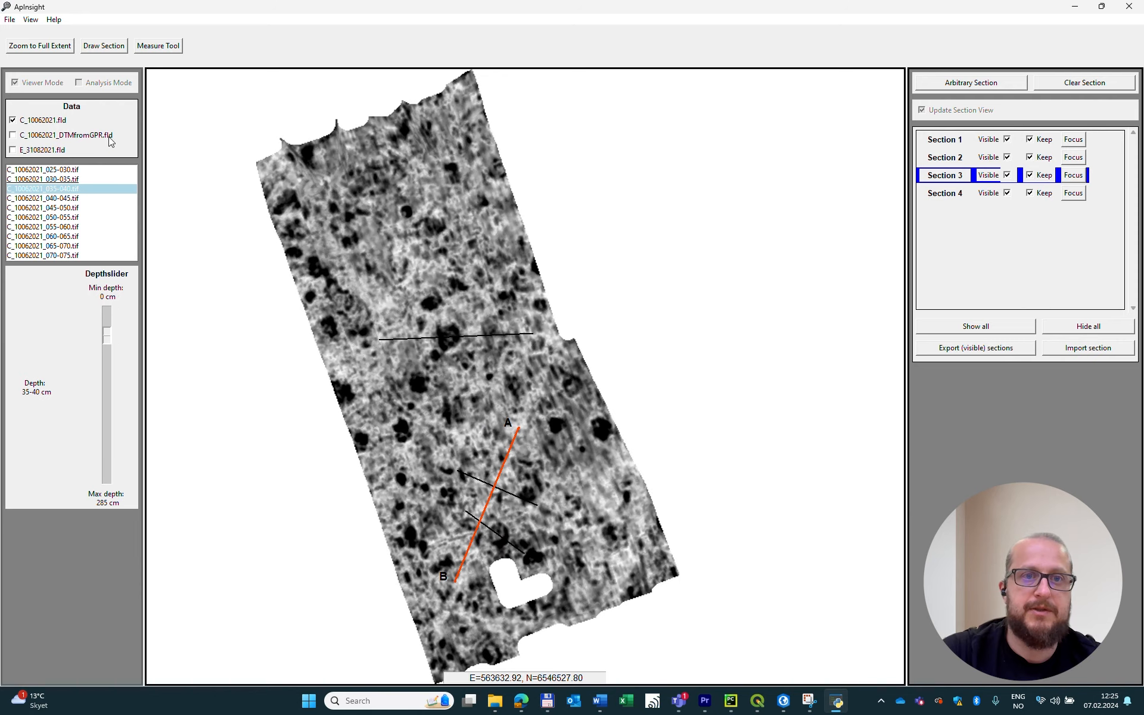
{"action": "left_click", "coordinate": [105, 49]}
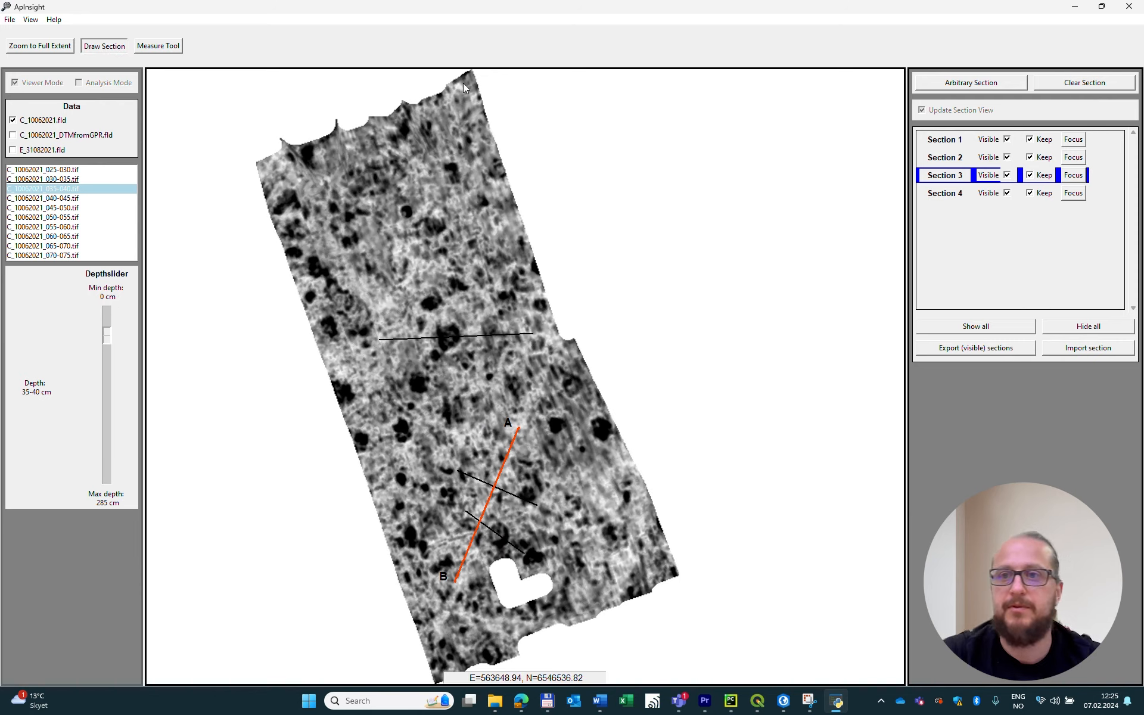
{"action": "left_click_drag", "start_coordinate": [462, 84], "coordinate": [444, 664]}
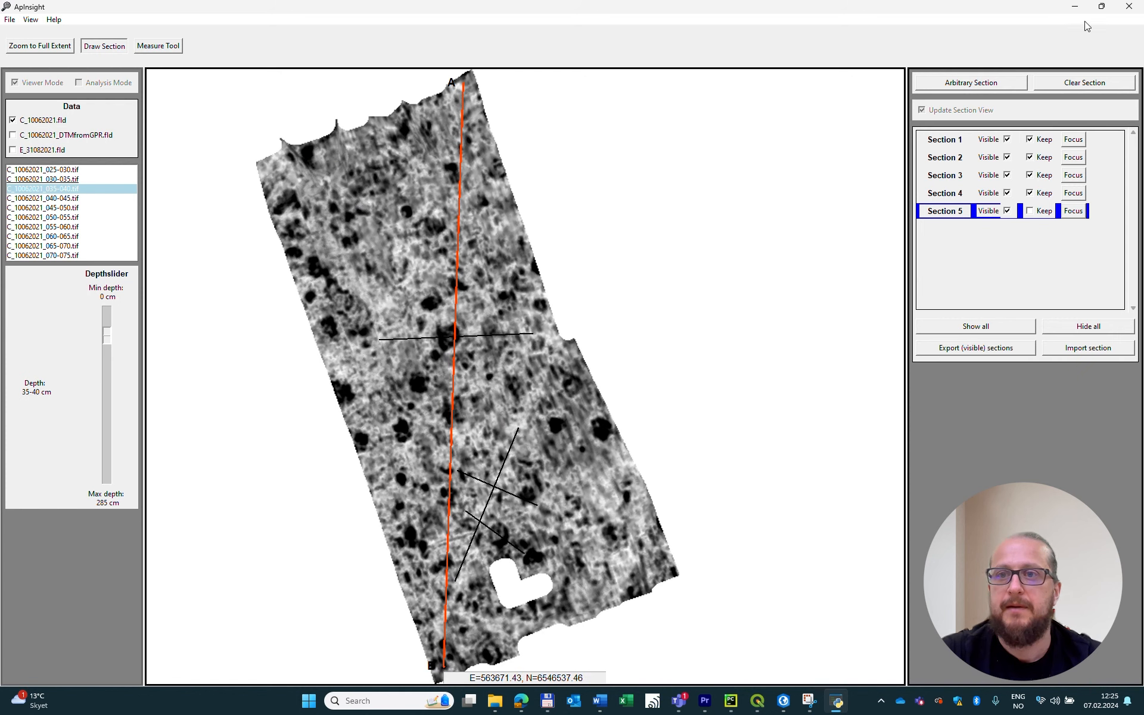
View the Section 5 profile with and without topography, repositioning the section view as needed, and close it.
{"action": "left_click", "coordinate": [966, 84]}
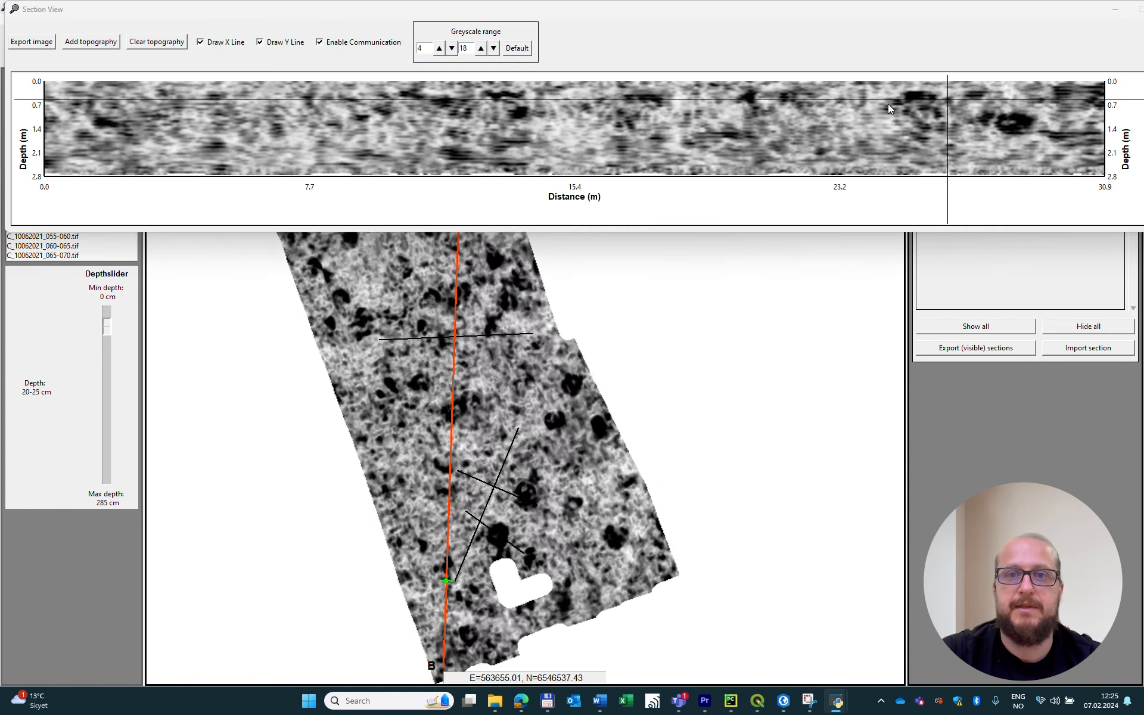
{"action": "left_click_drag", "start_coordinate": [773, 9], "coordinate": [755, 280]}
{"action": "left_click", "coordinate": [64, 316]}
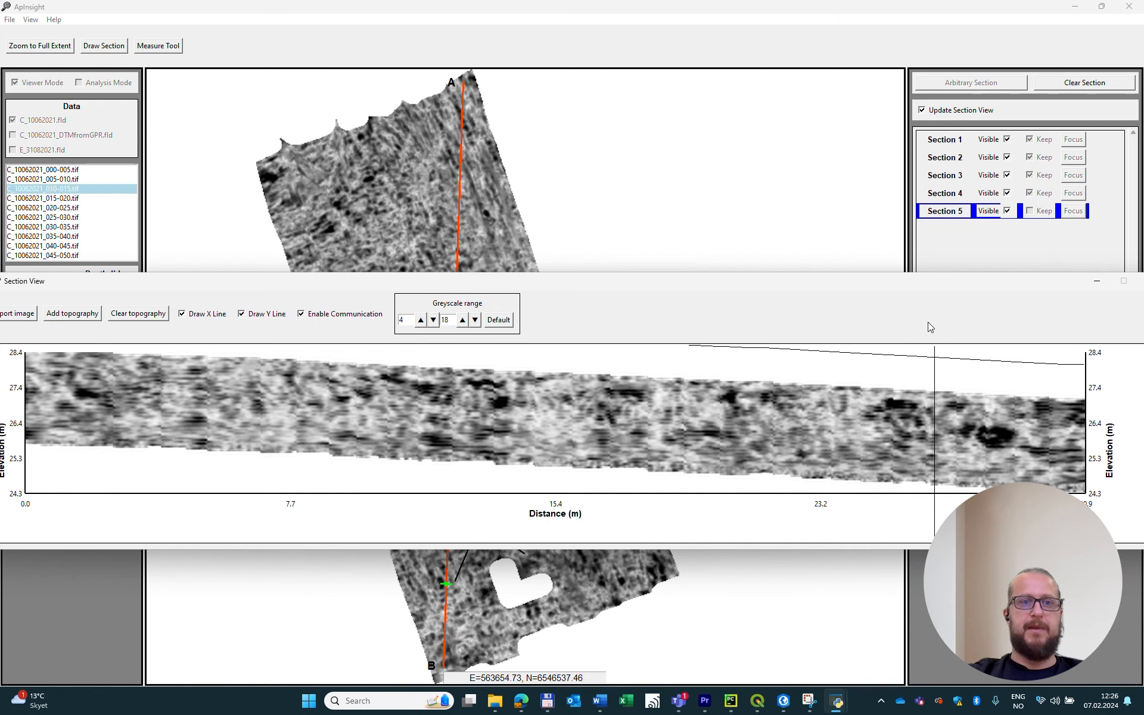
{"action": "left_click_drag", "start_coordinate": [1037, 286], "coordinate": [1052, 239]}
{"action": "left_click", "coordinate": [174, 269]}
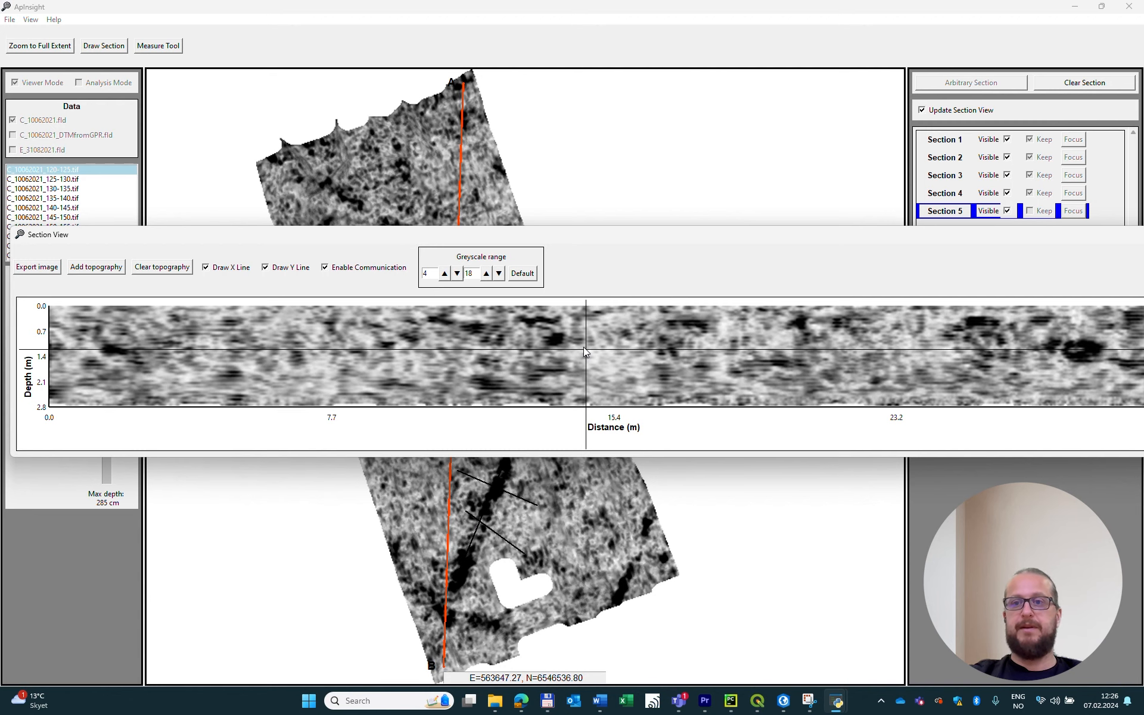
{"action": "left_click_drag", "start_coordinate": [910, 238], "coordinate": [782, 237]}
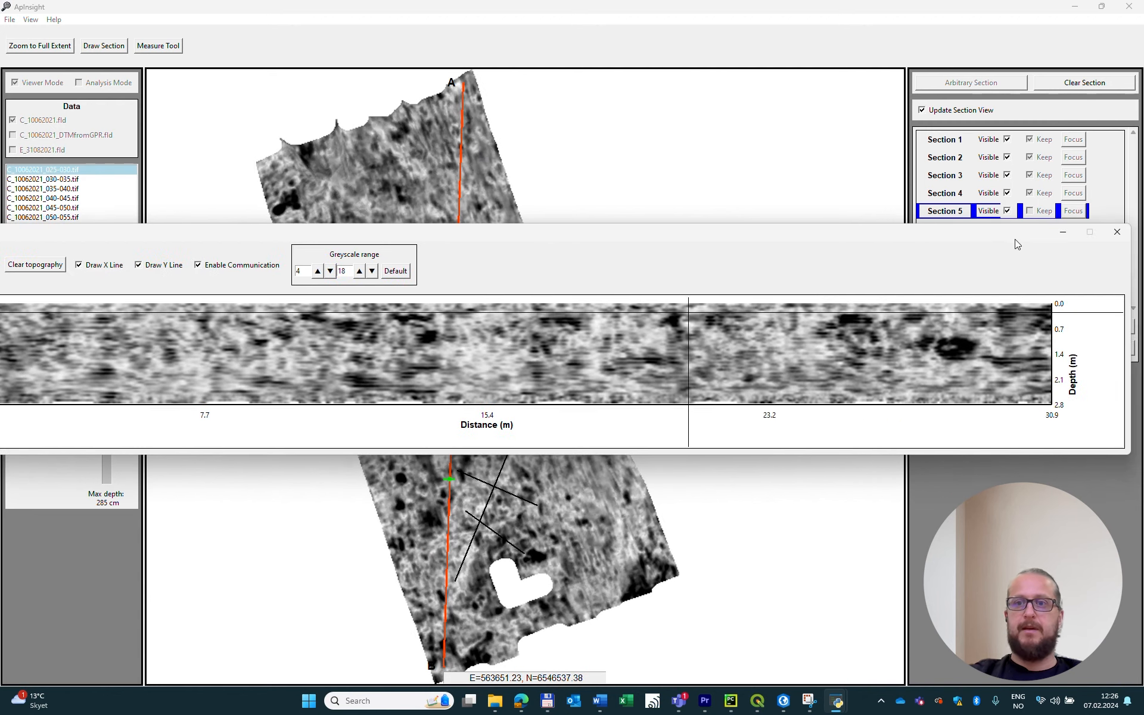
{"action": "left_click", "coordinate": [1116, 232]}
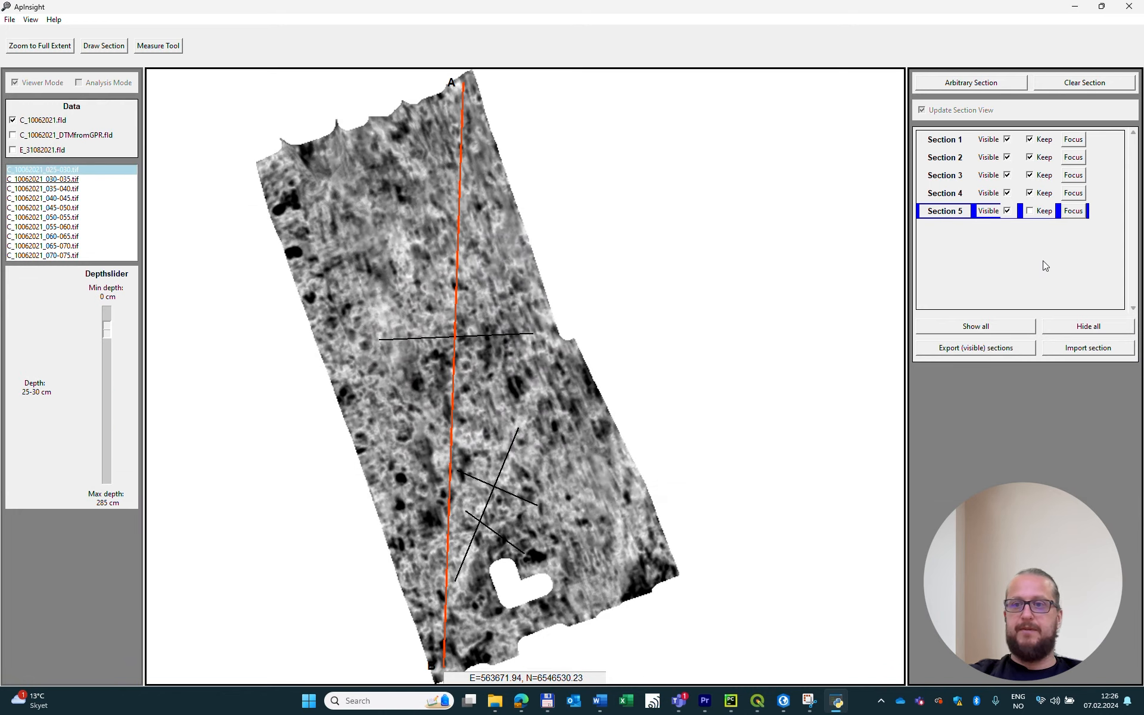
Toggle the visibility of the sections, both all together and individually, and show all five sections again.
{"action": "left_click", "coordinate": [1070, 330]}
{"action": "left_click", "coordinate": [1011, 325]}
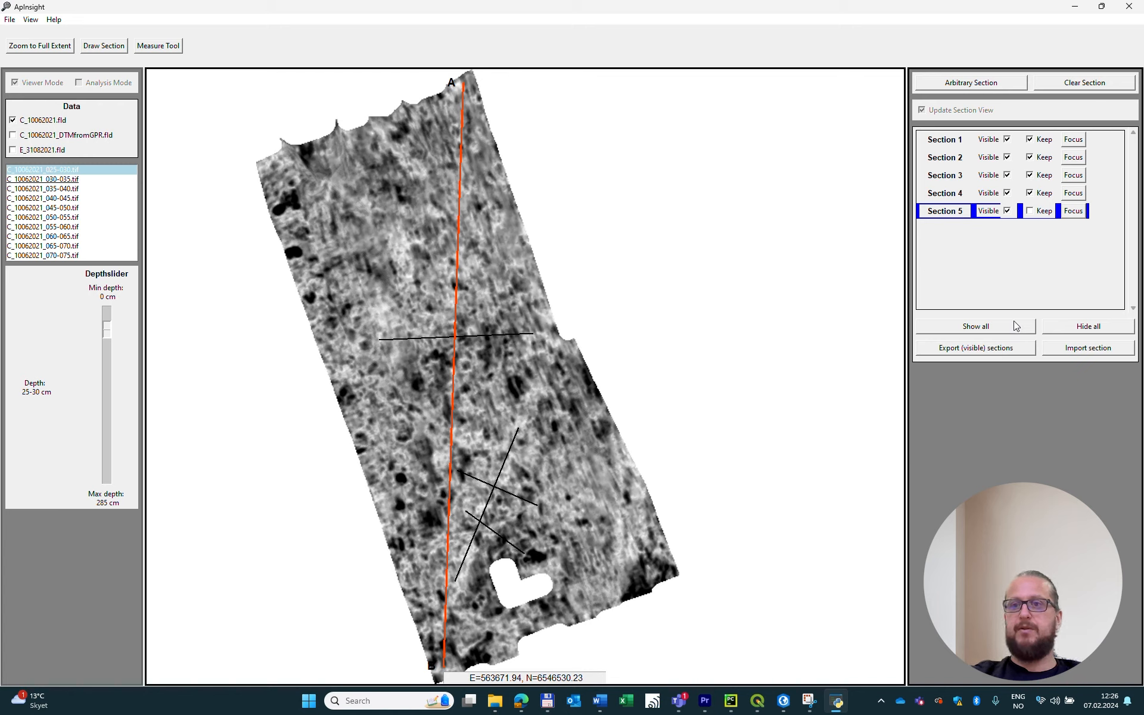
{"action": "left_click", "coordinate": [1006, 212]}
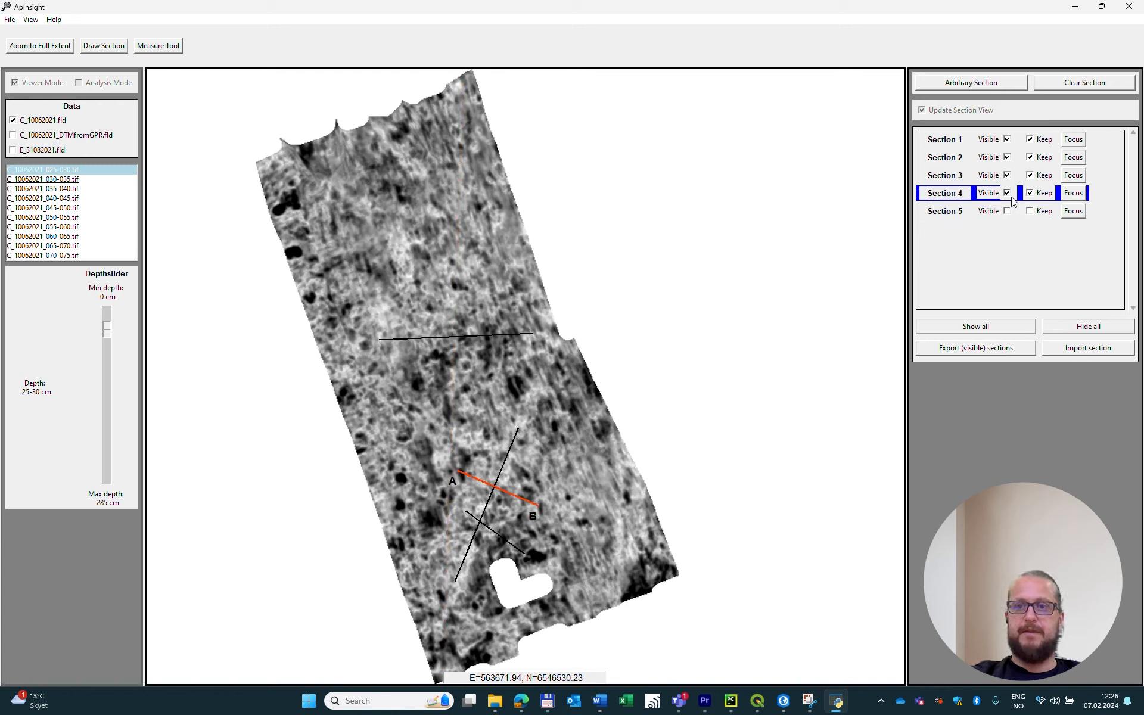
{"action": "left_click", "coordinate": [1007, 193]}
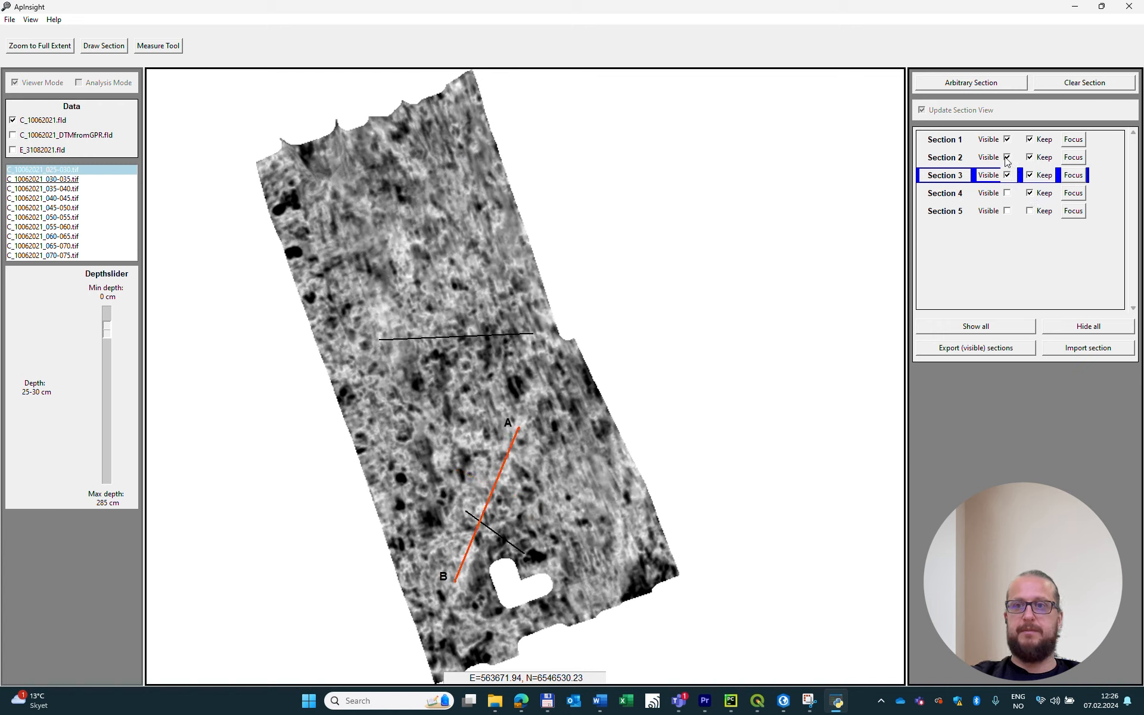
{"action": "left_click", "coordinate": [1005, 158]}
{"action": "left_click", "coordinate": [1007, 156]}
{"action": "left_click", "coordinate": [1008, 138]}
{"action": "left_click", "coordinate": [1009, 137]}
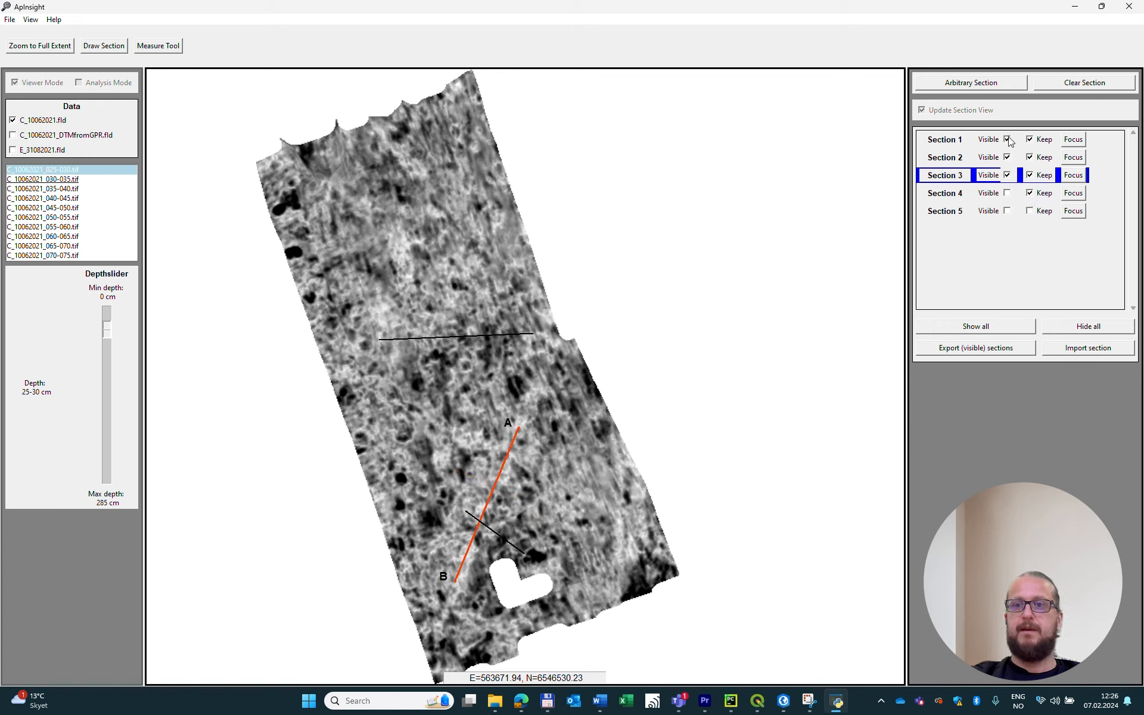
{"action": "left_click", "coordinate": [1006, 331]}
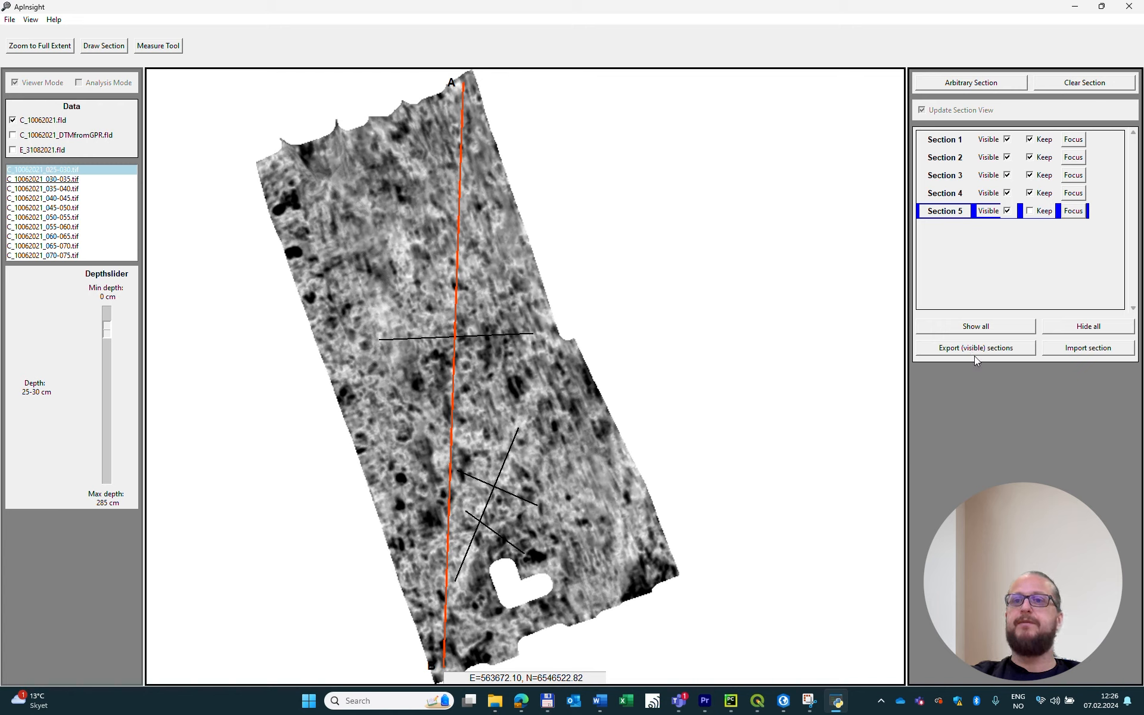
{"action": "left_click", "coordinate": [994, 331]}
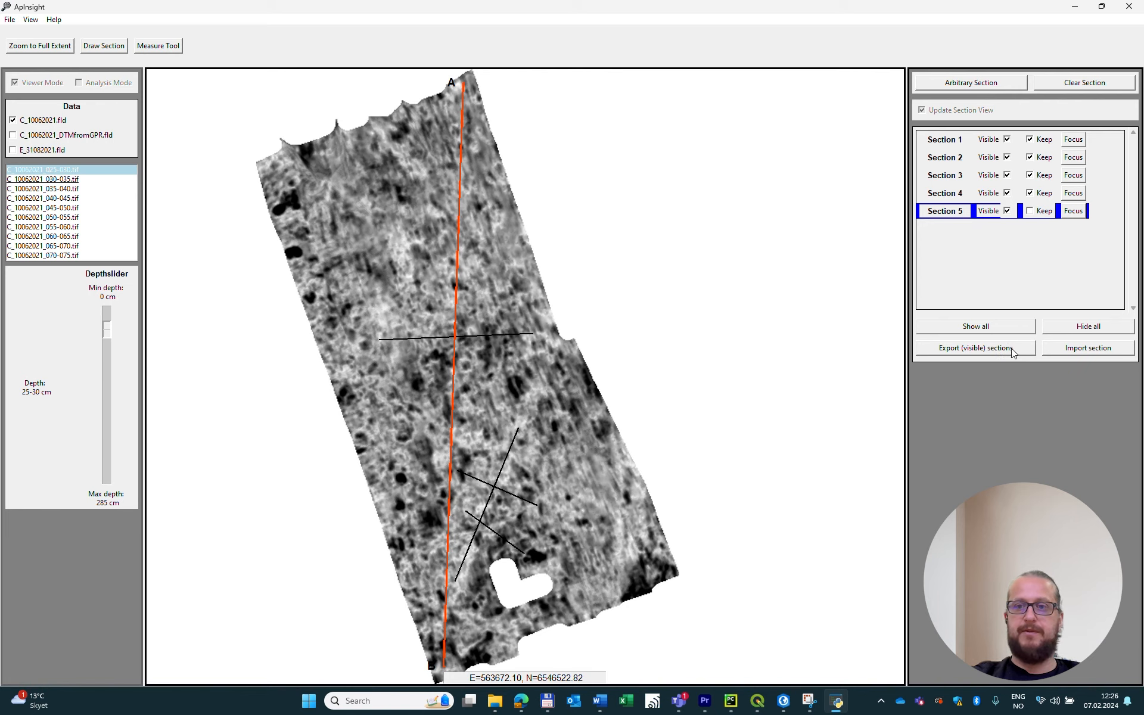
Export the visible sections as the shapefile C_10062021_section_lines.shp in 001_GPR_testdata, replacing the existing file.
{"action": "left_click", "coordinate": [999, 350]}
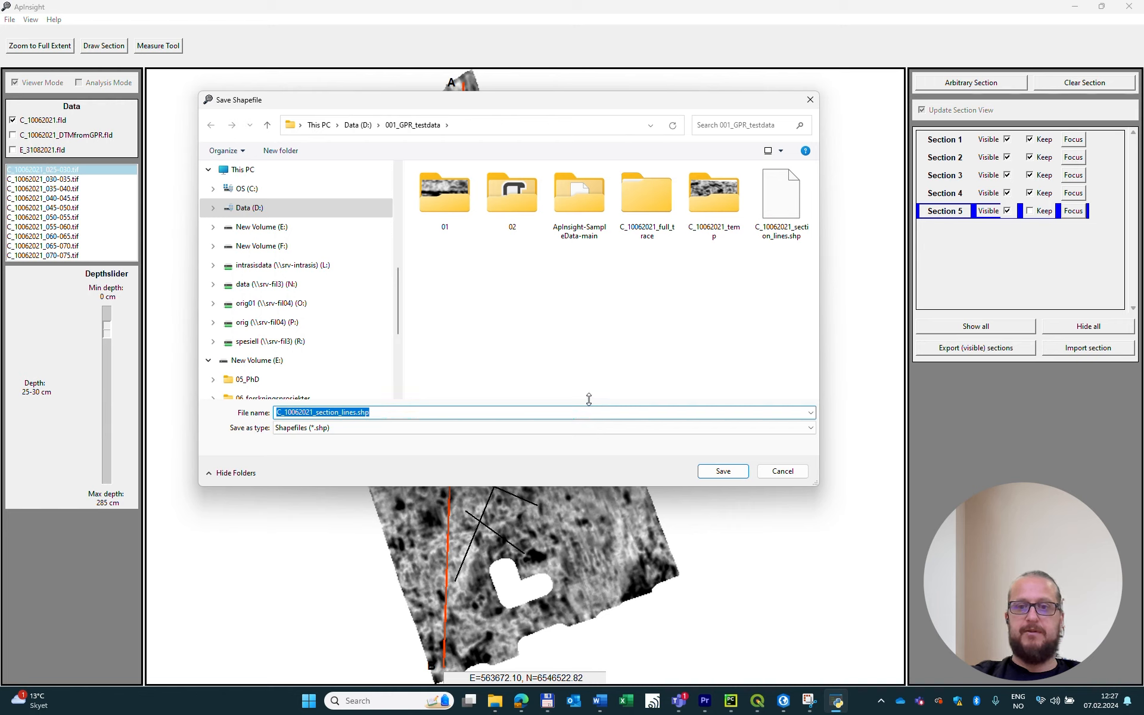
{"action": "left_click", "coordinate": [722, 472]}
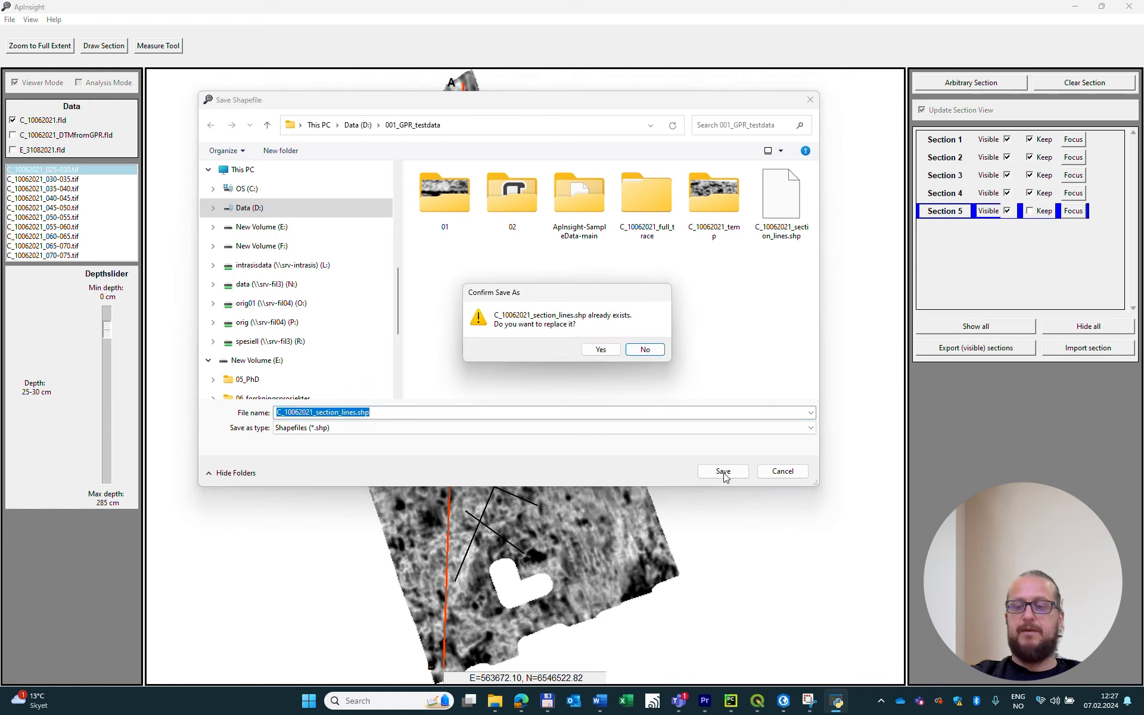
{"action": "left_click", "coordinate": [600, 350]}
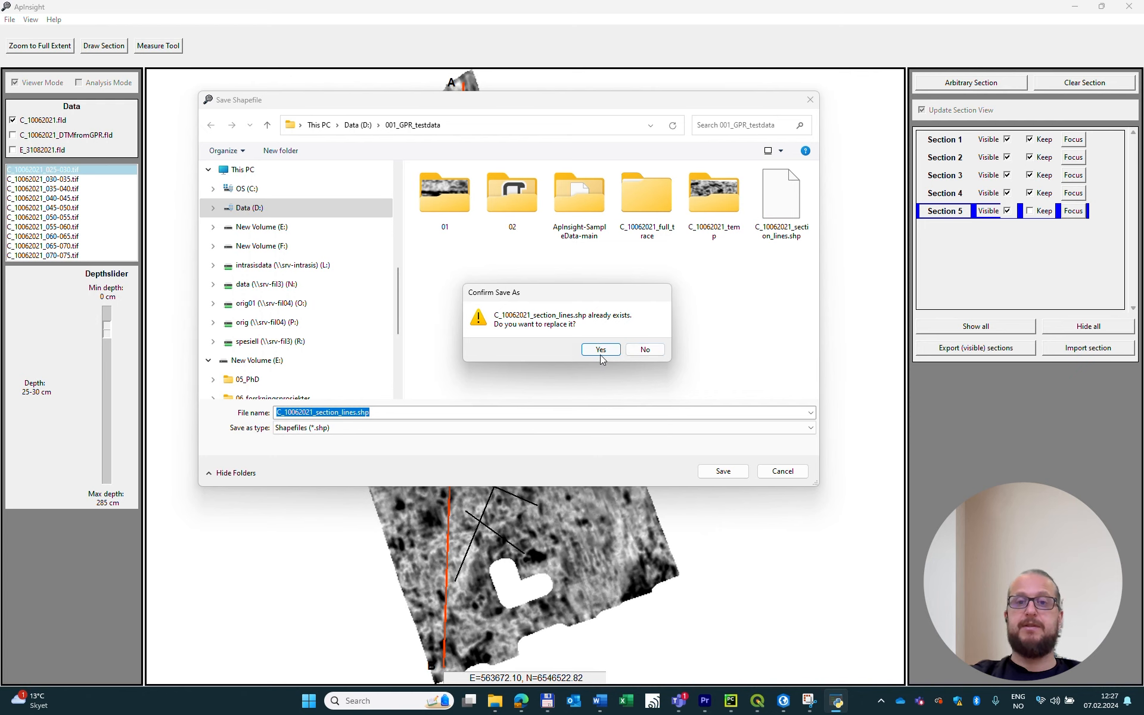
{"action": "left_click", "coordinate": [601, 350]}
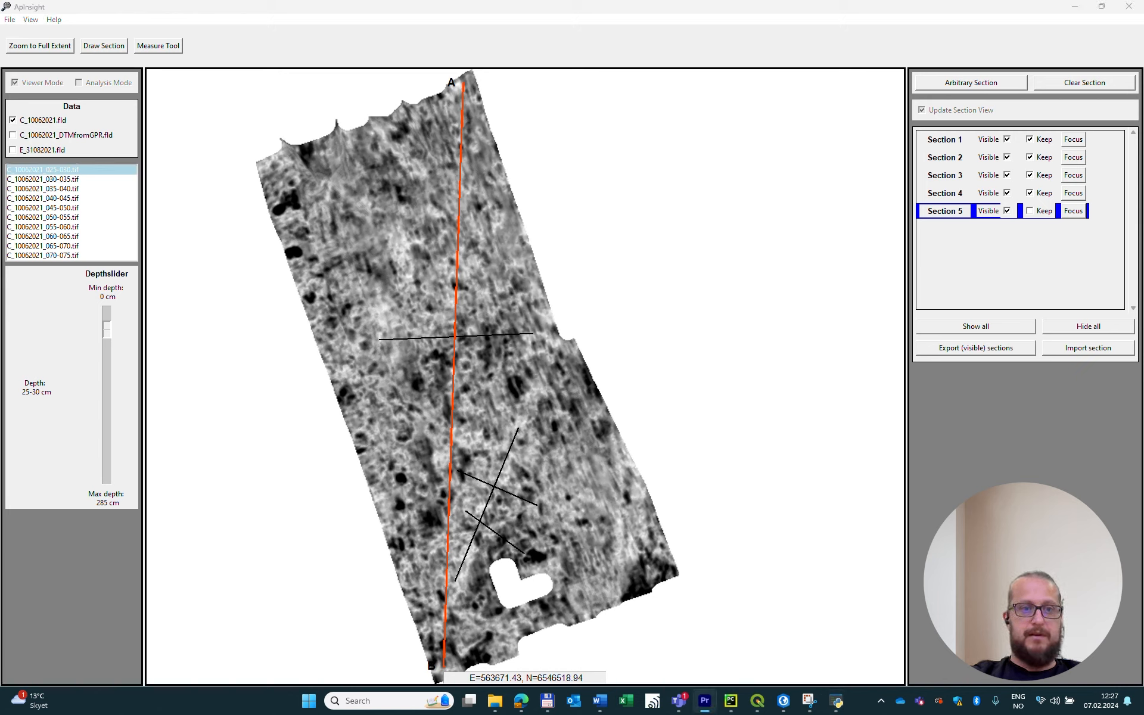
Switch to QGIS and add C_10062021_section_lines.shp from the Total Commander file list to the project as a layer.
{"action": "left_click", "coordinate": [757, 701]}
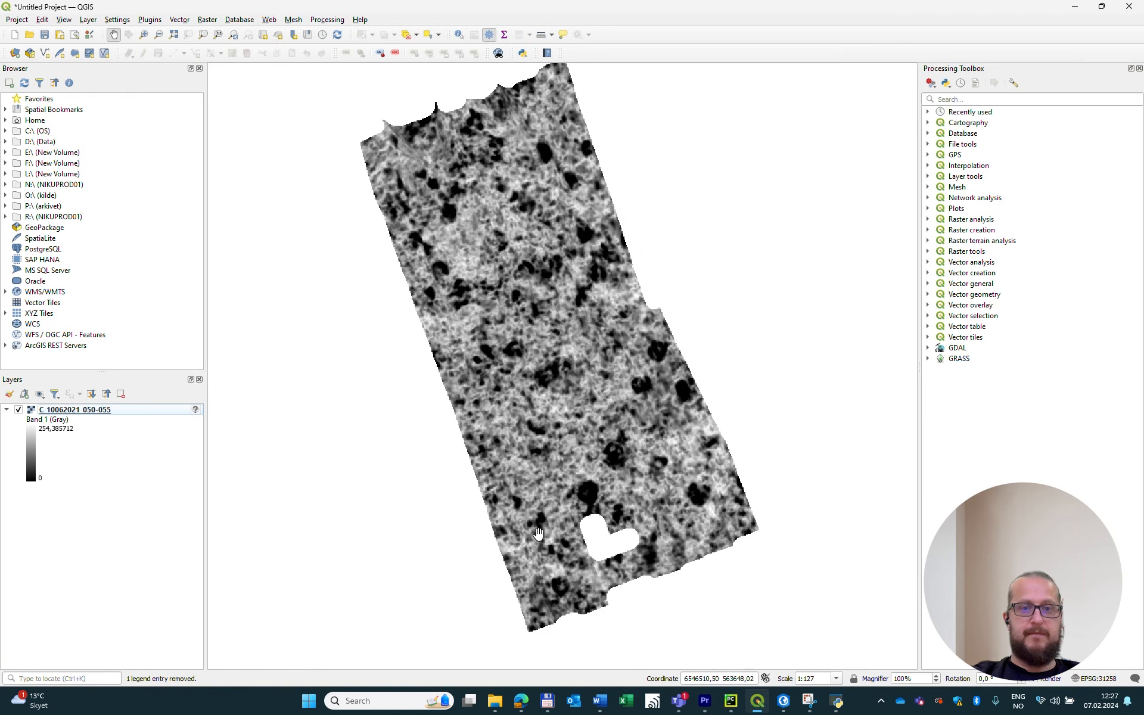
{"action": "left_click", "coordinate": [539, 700]}
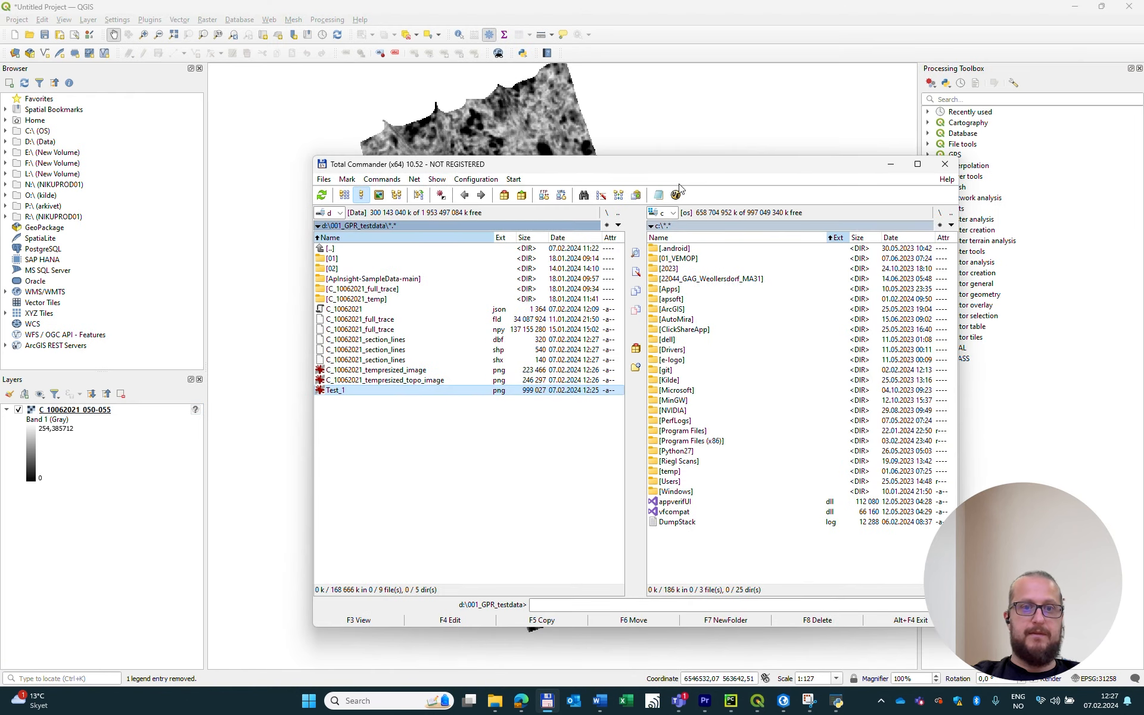
{"action": "left_click_drag", "start_coordinate": [570, 169], "coordinate": [743, 182]}
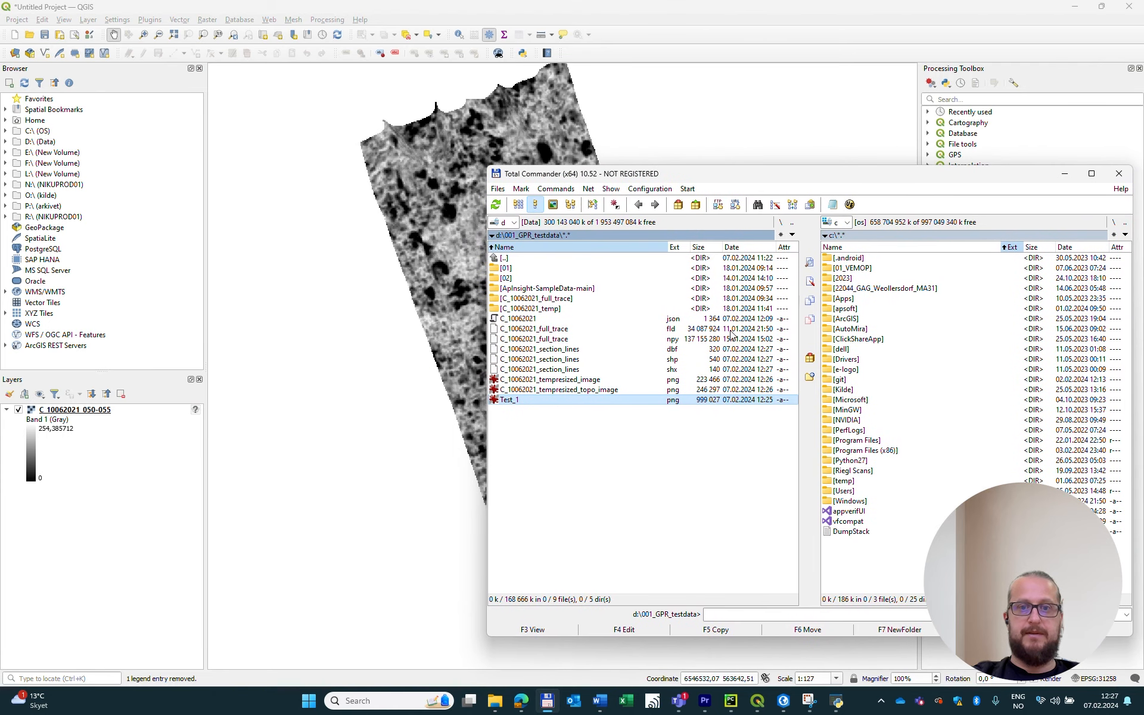
{"action": "left_click", "coordinate": [625, 361]}
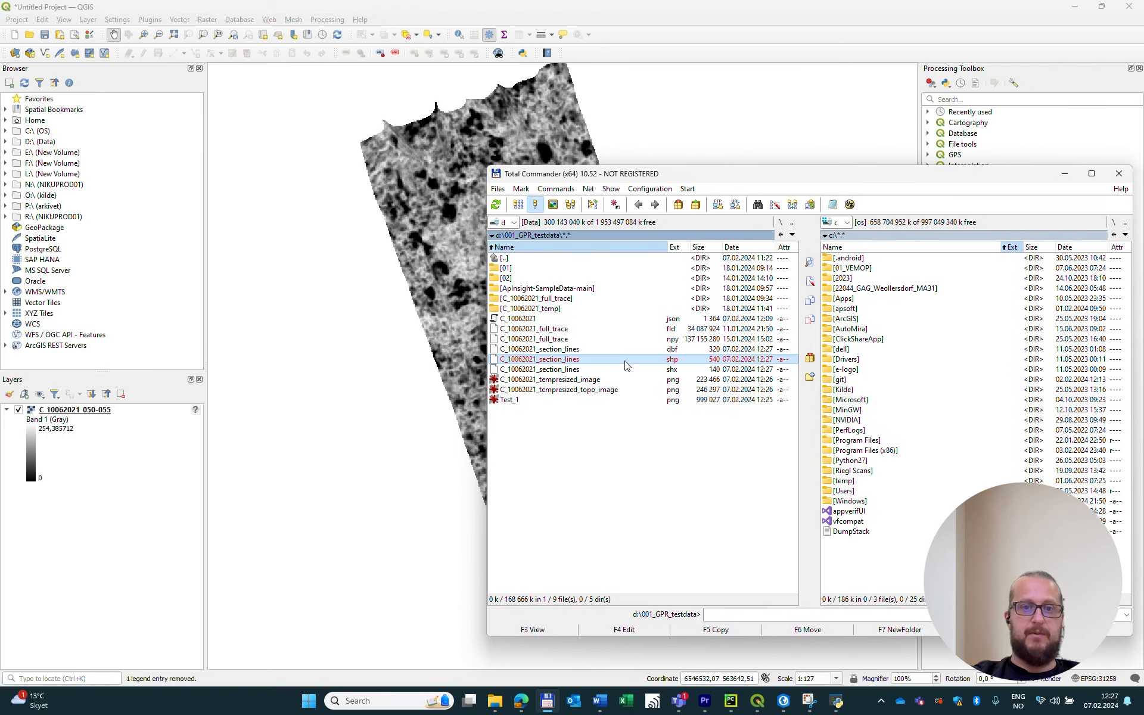
{"action": "left_click_drag", "start_coordinate": [603, 362], "coordinate": [337, 452]}
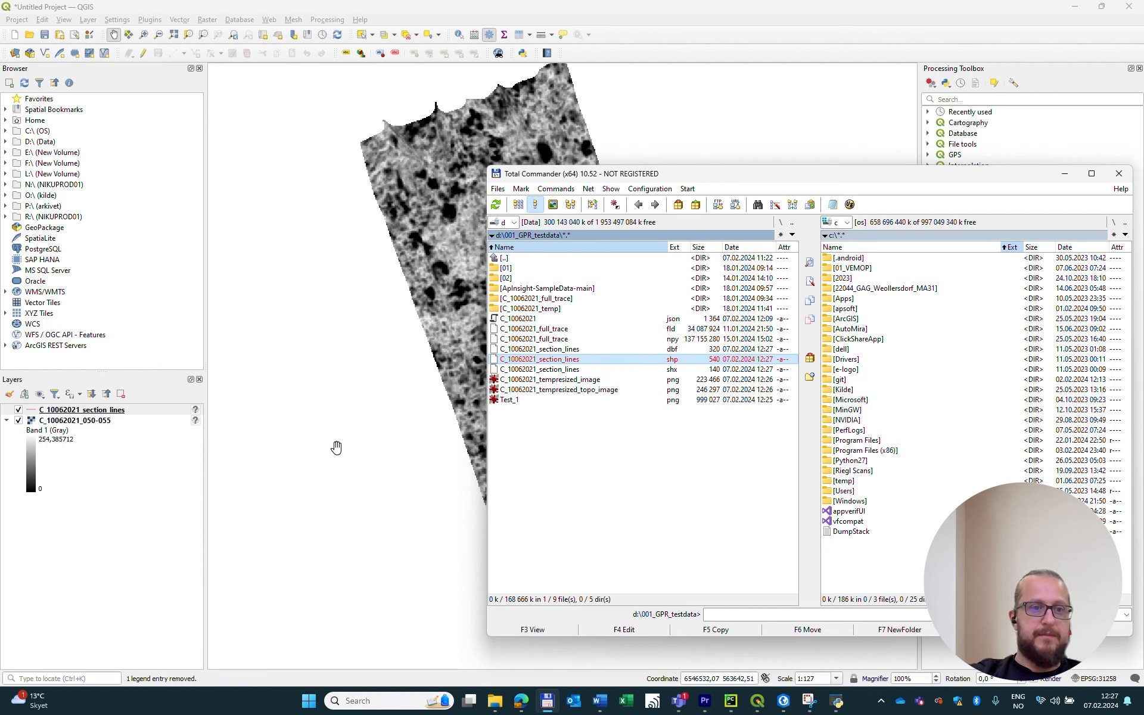
{"action": "left_click", "coordinate": [126, 514]}
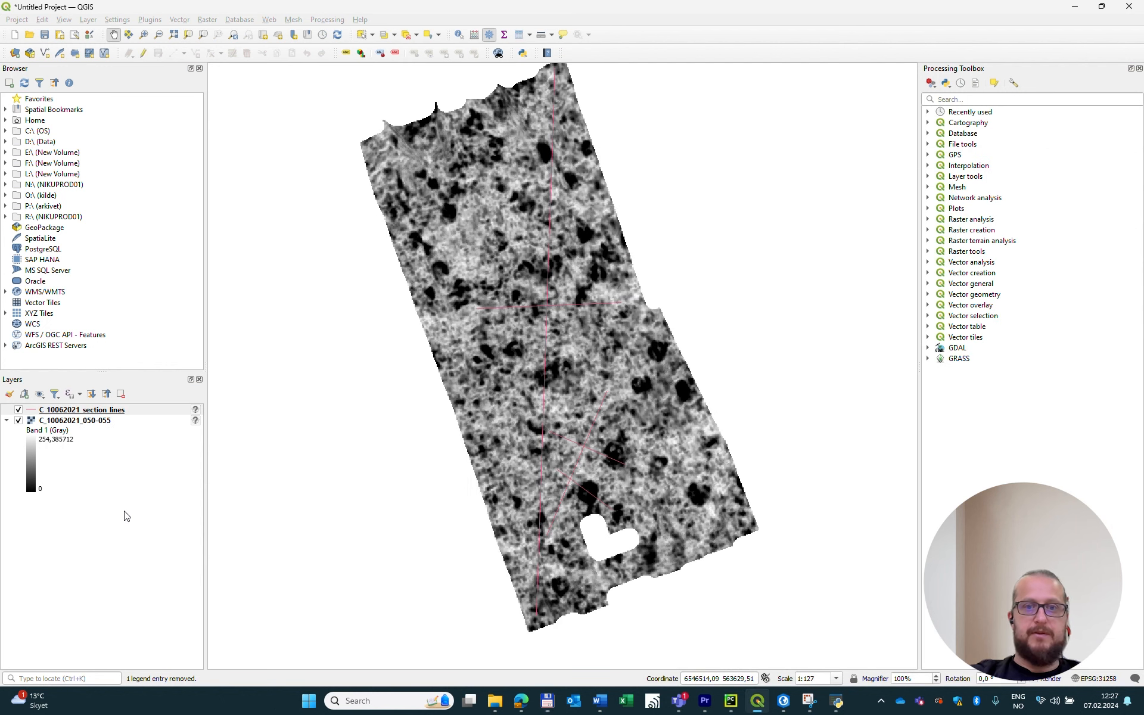
Change the line colour of the C_10062021_section_lines layer to red (#e10004).
{"action": "double_click", "coordinate": [35, 411]}
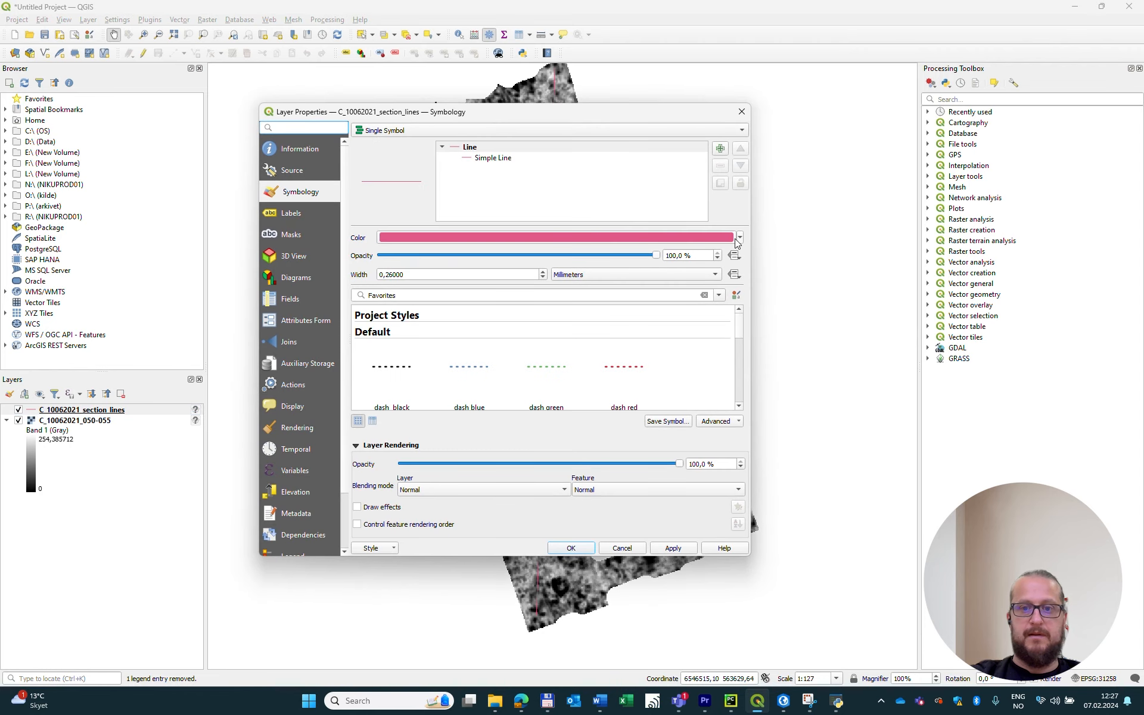
{"action": "left_click", "coordinate": [739, 237]}
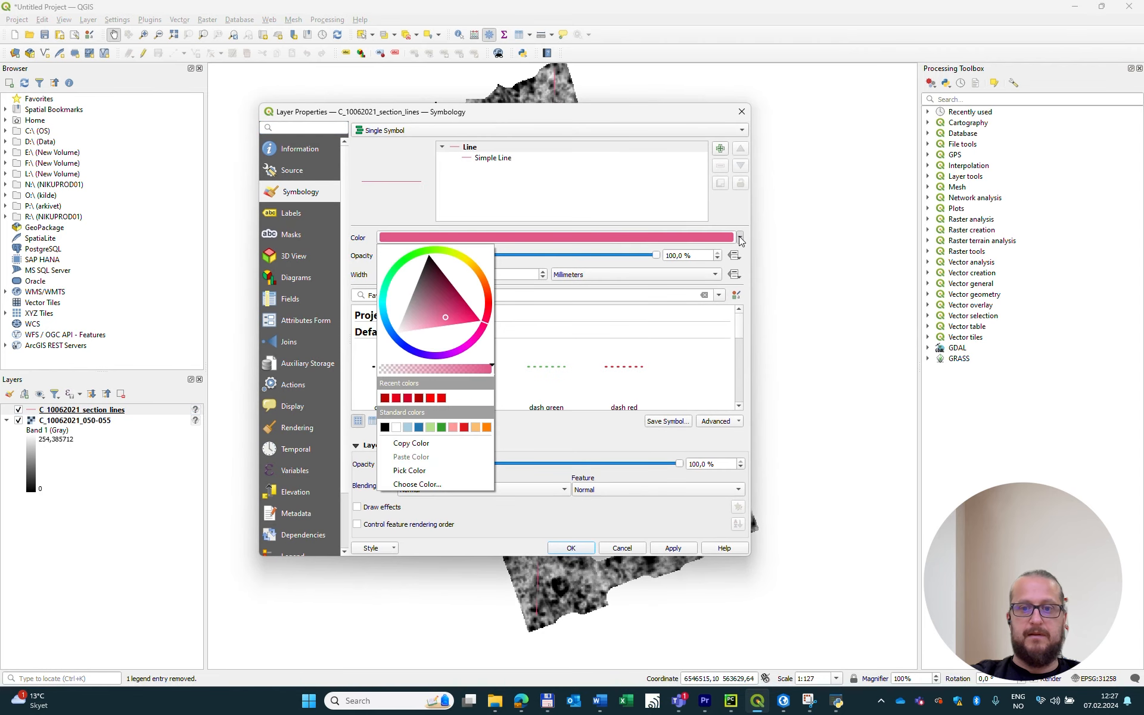
{"action": "left_click", "coordinate": [671, 238]}
{"action": "left_click", "coordinate": [521, 272]}
{"action": "left_click", "coordinate": [524, 260]}
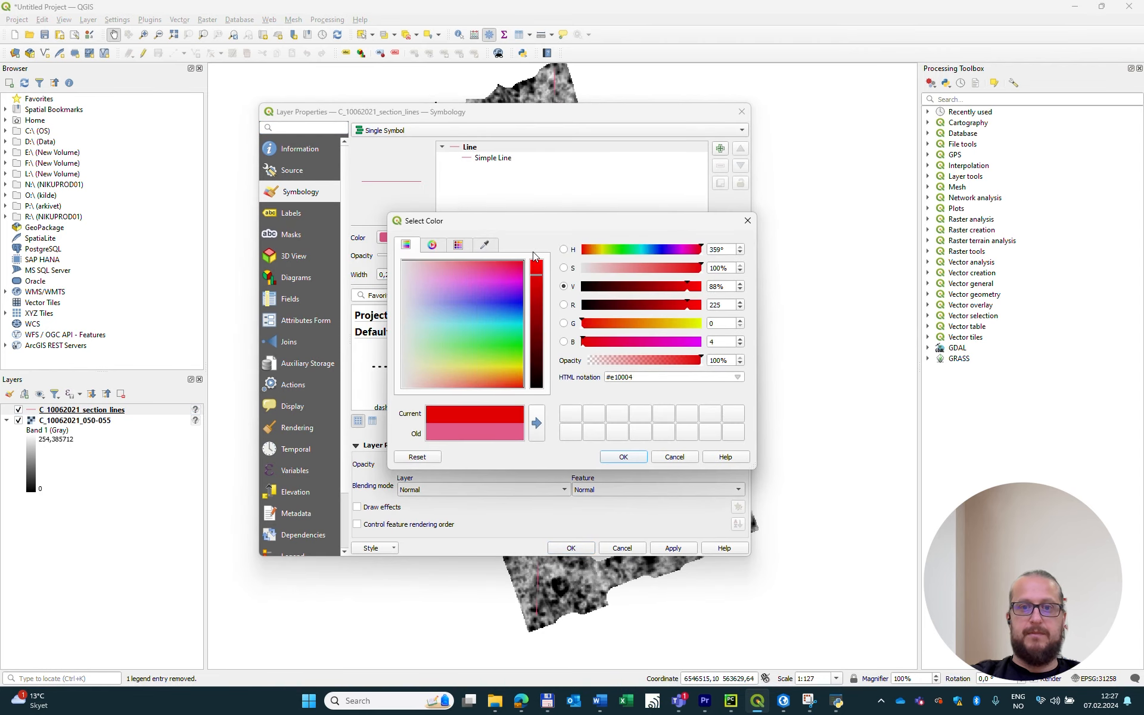
{"action": "left_click", "coordinate": [623, 457]}
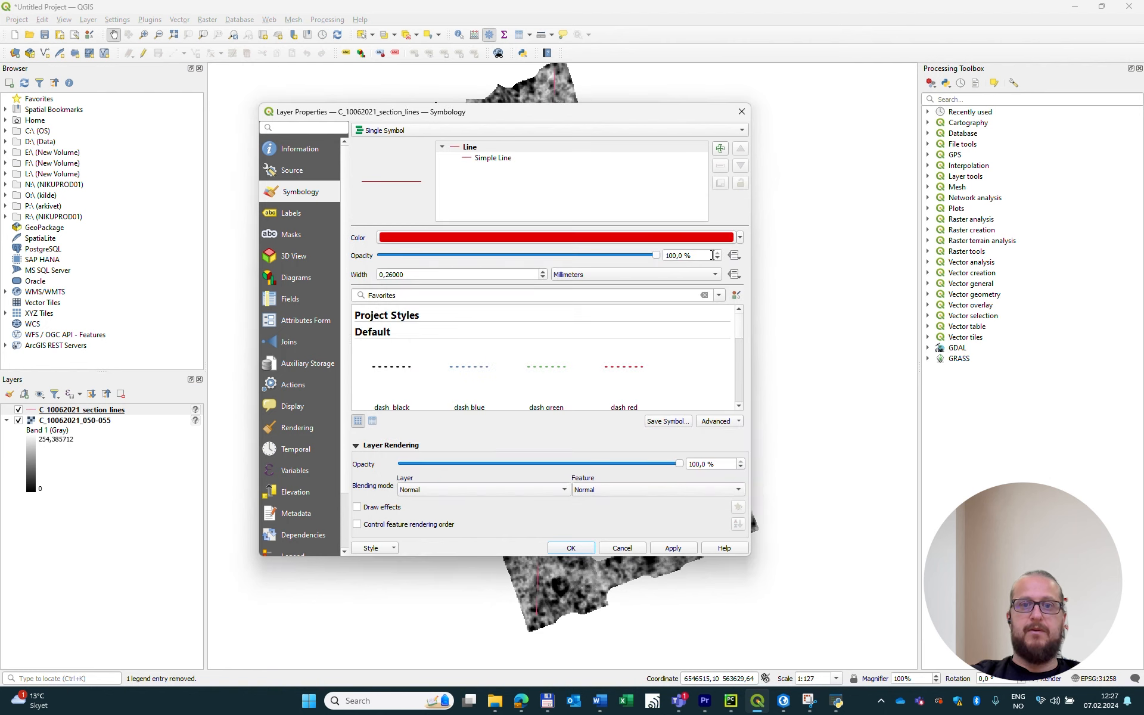
Set the section lines' width to 0.66 mm, apply the symbology, and inspect the lines over the depth slice.
{"action": "scroll", "coordinate": [538, 272], "scroll_direction": "up", "scroll_amount": 3}
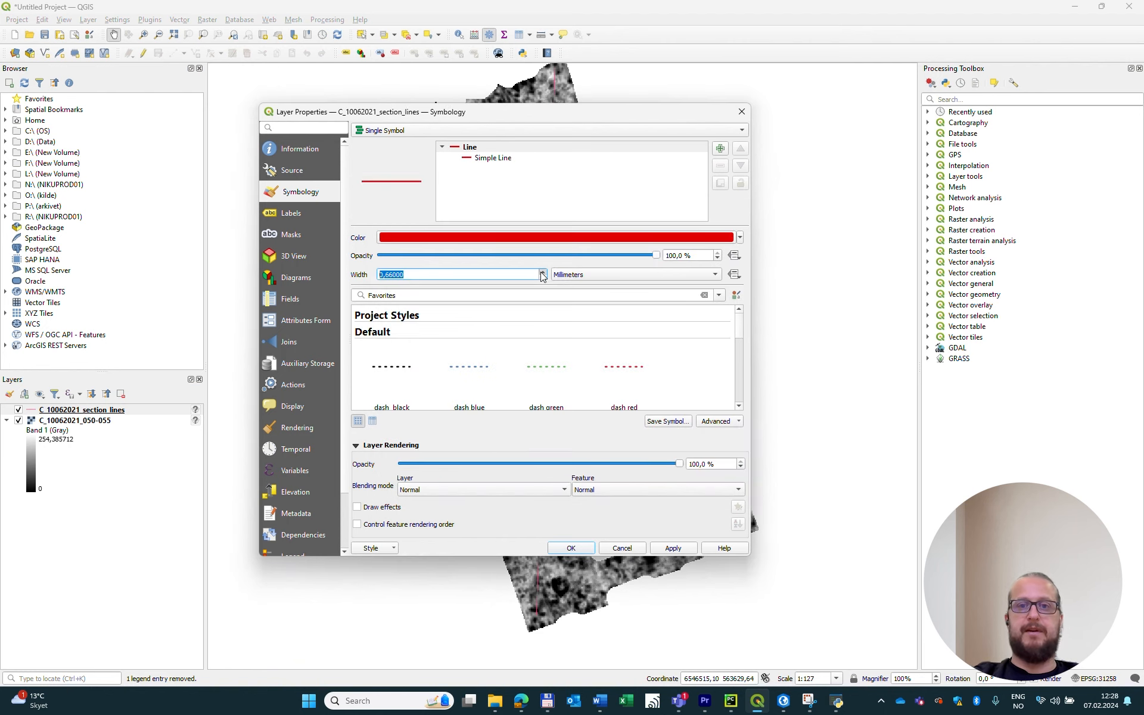
{"action": "left_click", "coordinate": [687, 549]}
{"action": "left_click", "coordinate": [560, 549]}
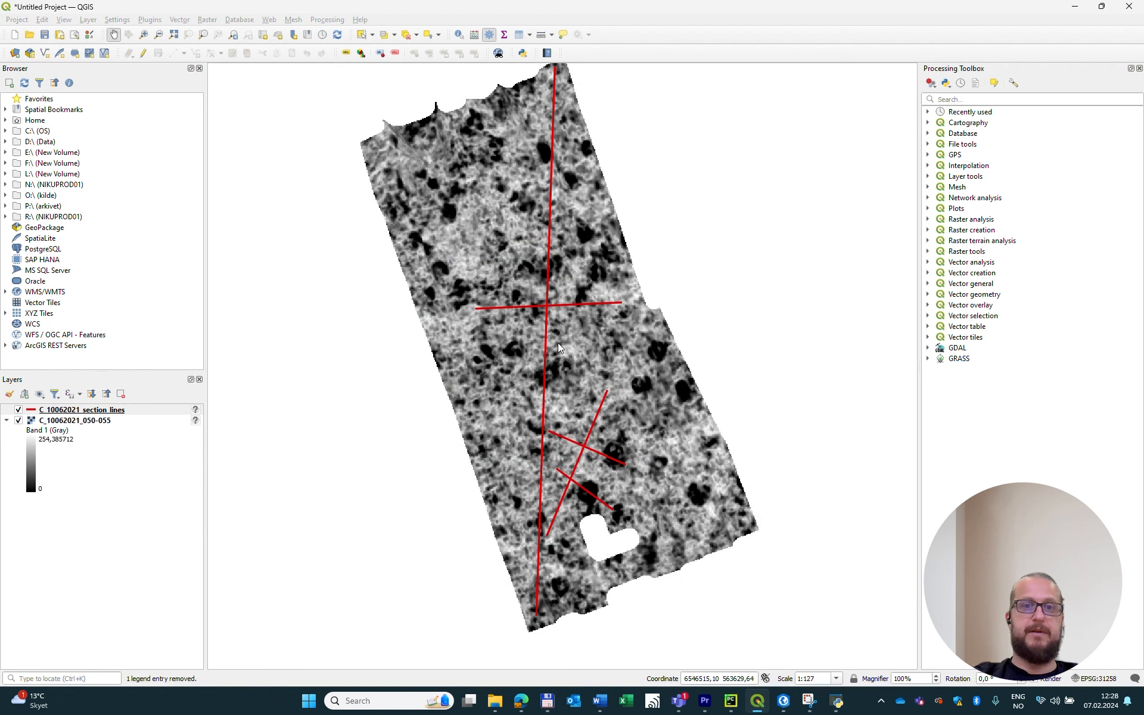
{"action": "left_click_drag", "start_coordinate": [559, 343], "coordinate": [575, 378]}
{"action": "left_click_drag", "start_coordinate": [631, 426], "coordinate": [586, 377]}
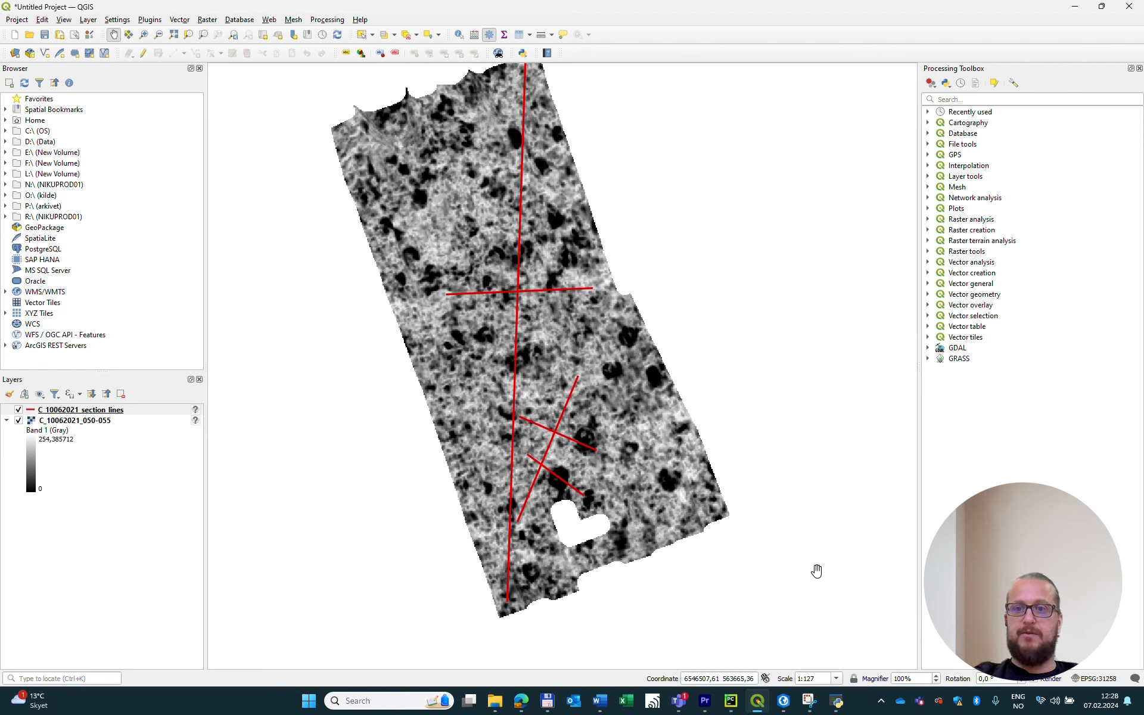
Switch back to ApInsight and turn on Keep for Section 5.
{"action": "left_click", "coordinate": [829, 705]}
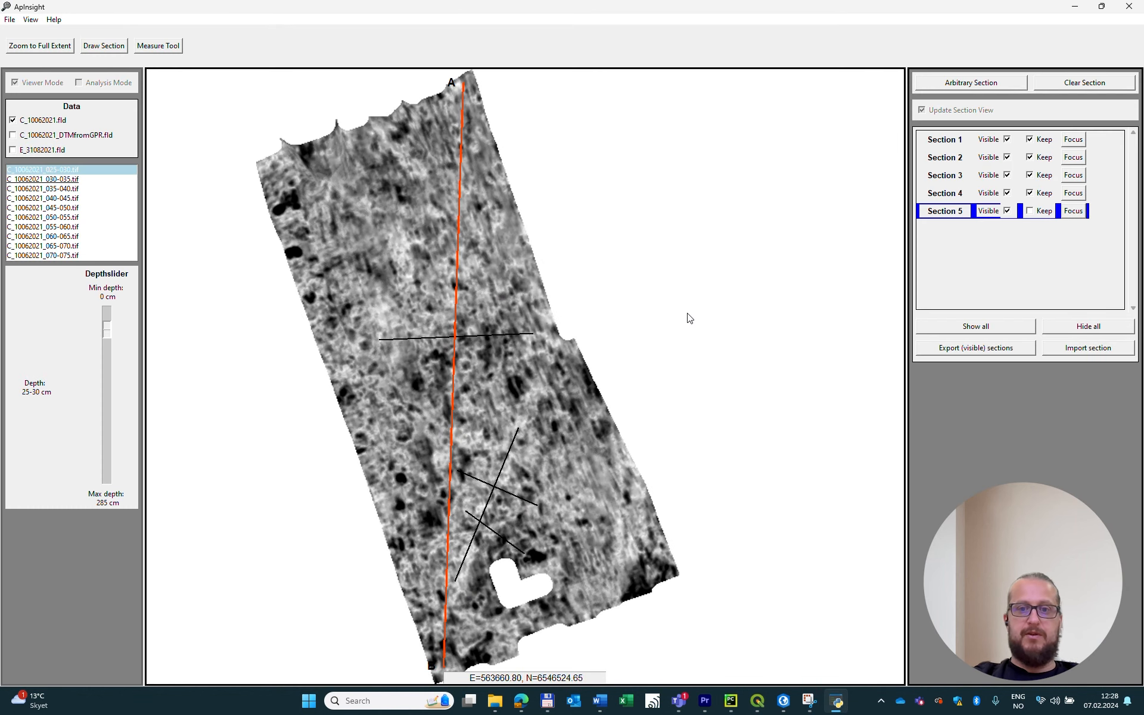
{"action": "left_click_drag", "start_coordinate": [623, 424], "coordinate": [717, 408]}
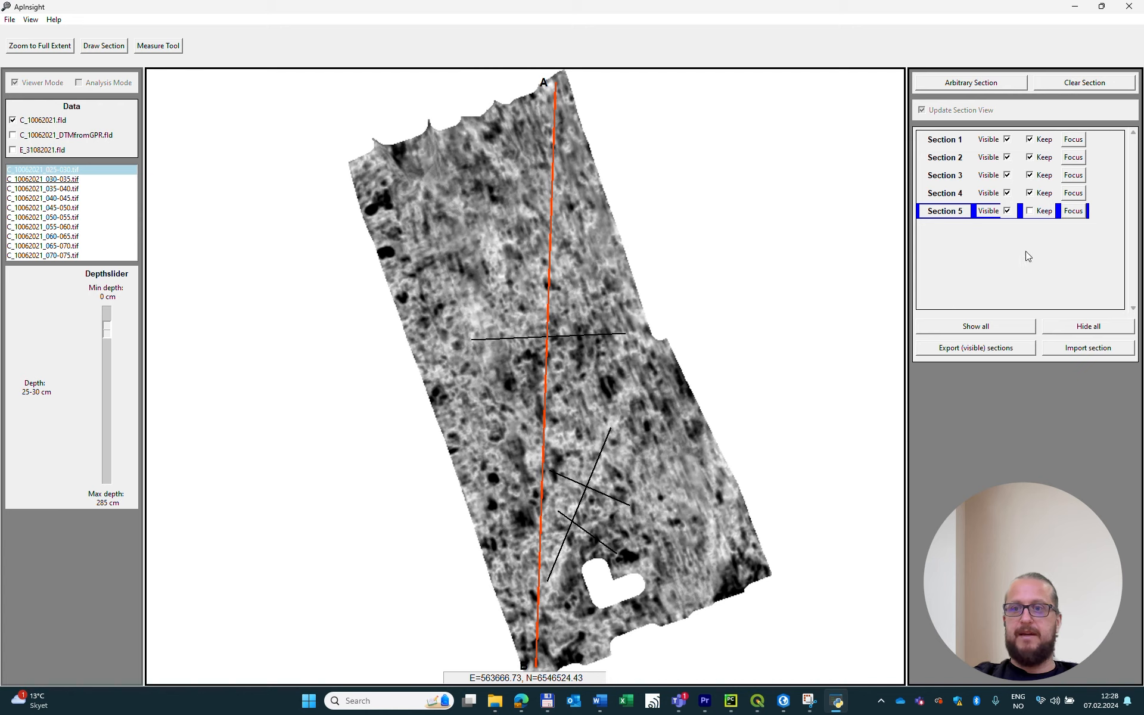
{"action": "left_click", "coordinate": [1039, 212]}
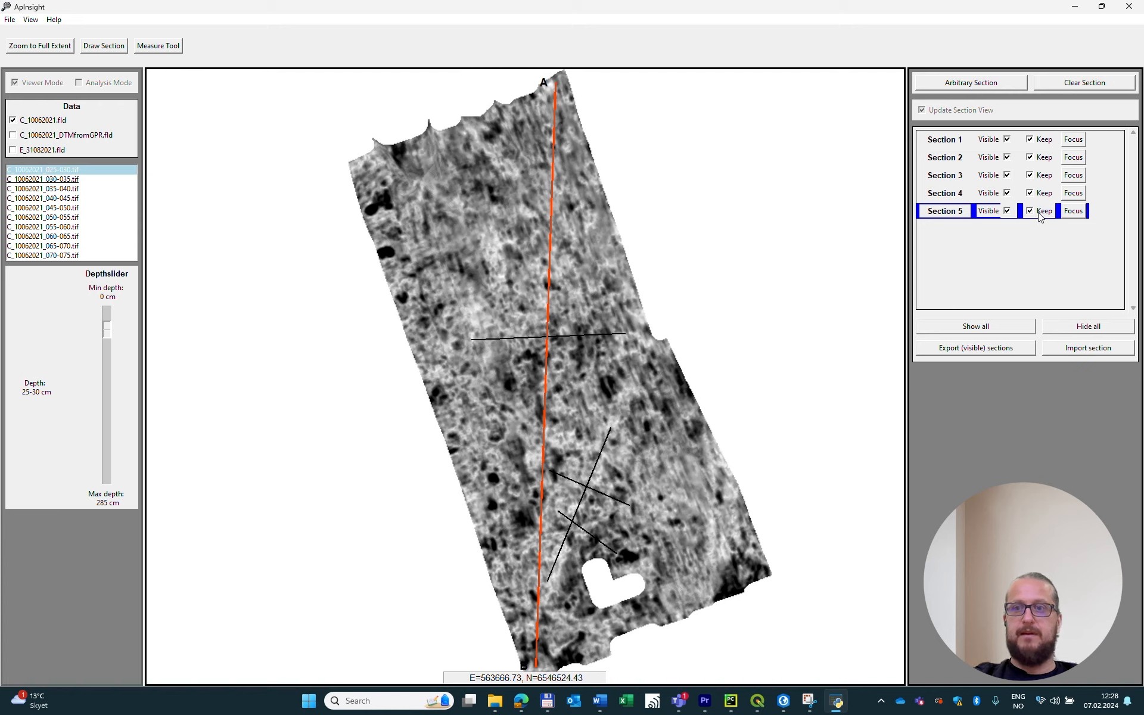
Remove all five sections from the section list by turning off Keep for each one.
{"action": "left_click", "coordinate": [1030, 140]}
{"action": "left_click", "coordinate": [1030, 140]}
{"action": "left_click", "coordinate": [1030, 140]}
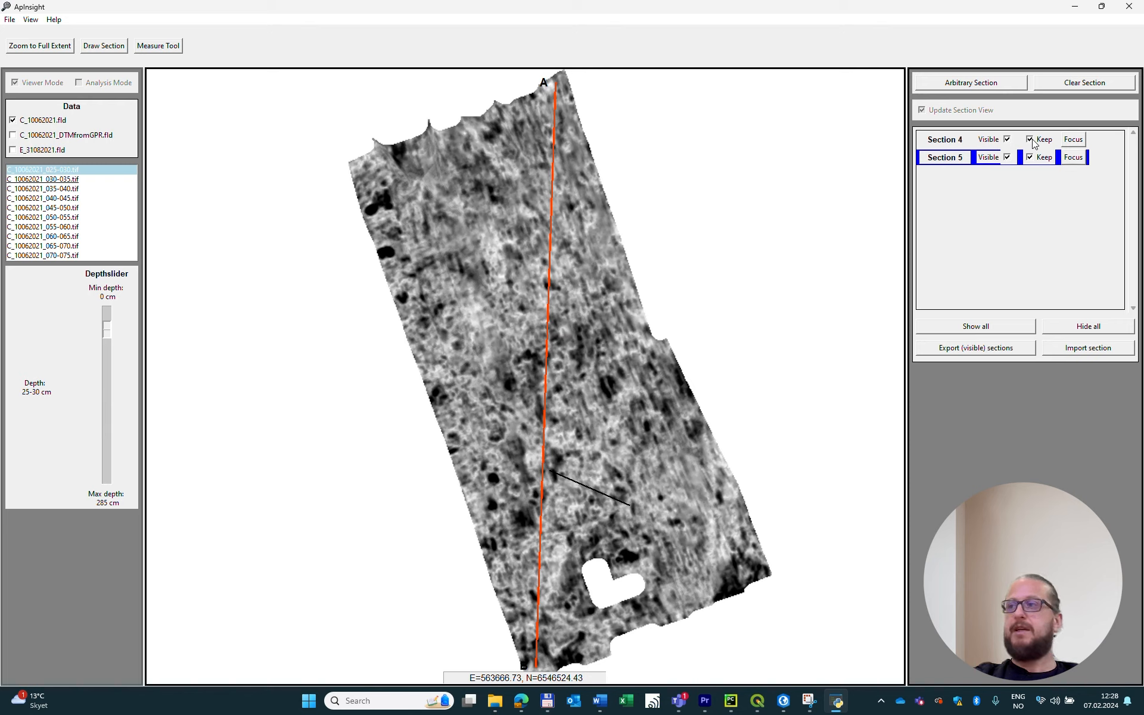
{"action": "left_click", "coordinate": [1030, 140]}
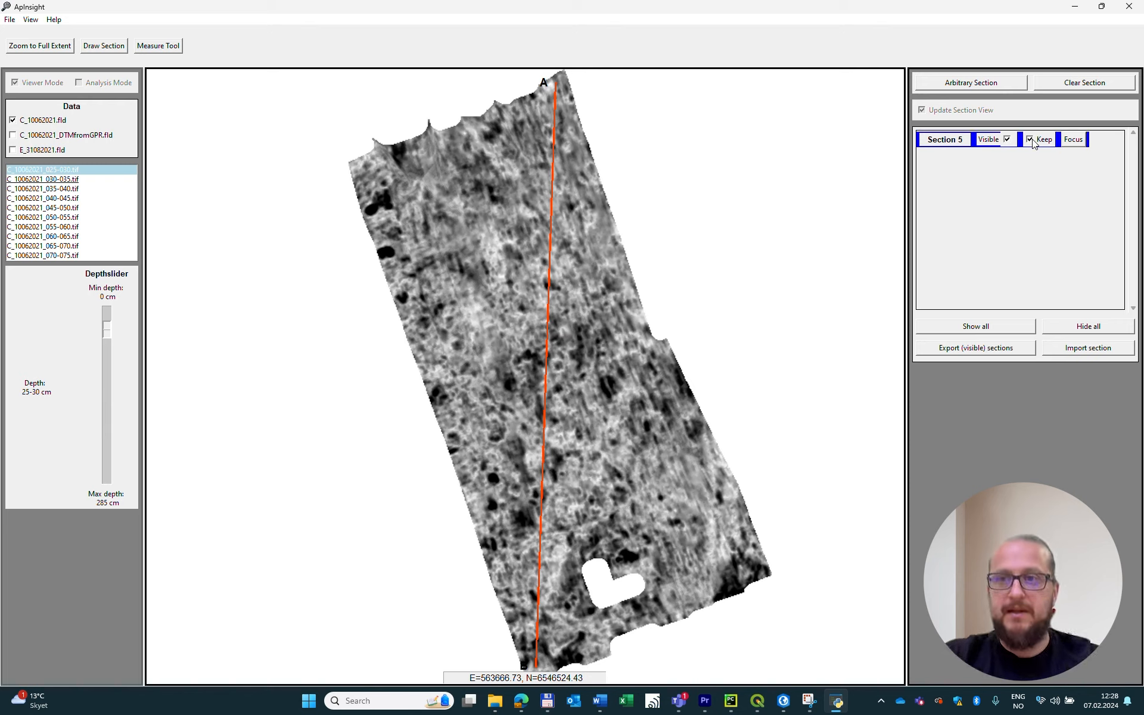
{"action": "left_click", "coordinate": [1031, 140]}
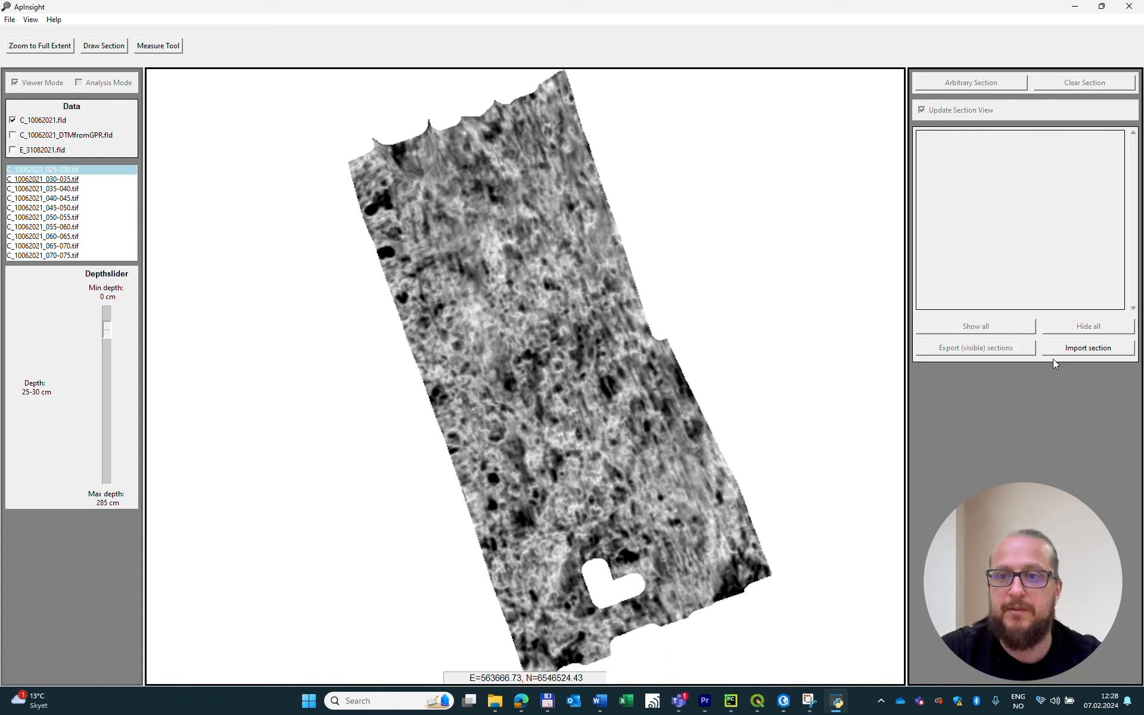
Import the sections from the shapefile C_10062021_section_lines.shp.
{"action": "left_click", "coordinate": [1094, 352]}
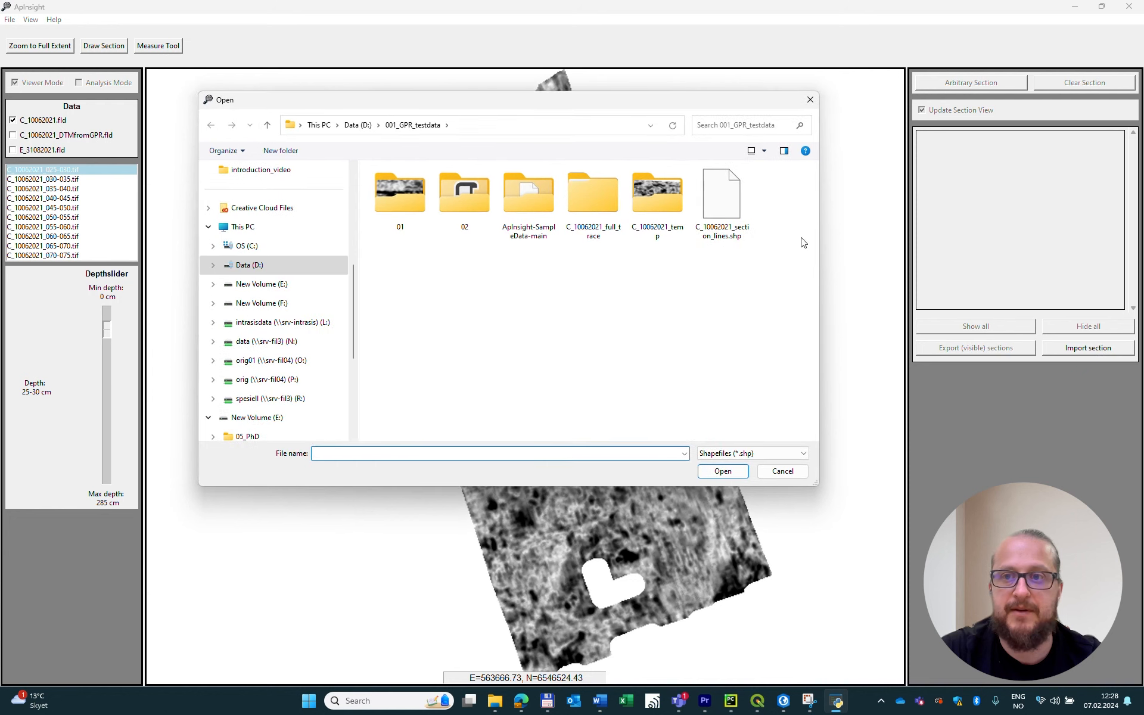
{"action": "left_click", "coordinate": [745, 210]}
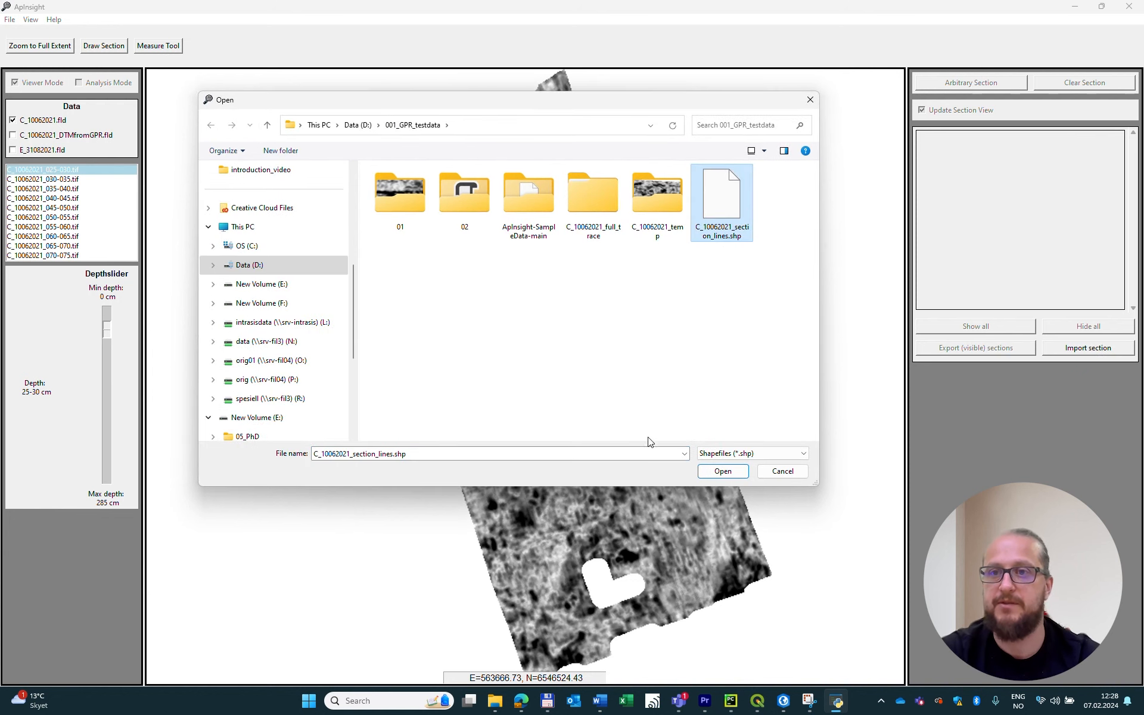
{"action": "left_click", "coordinate": [732, 474]}
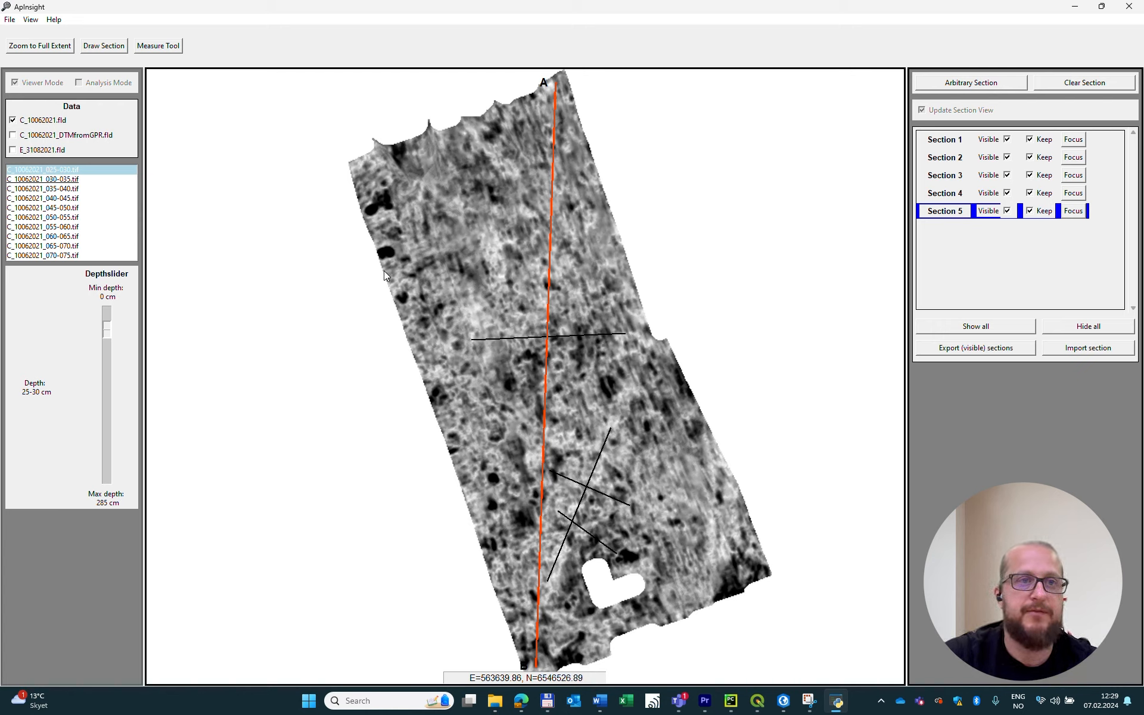
Save the project and close ApInsight.
{"action": "left_click", "coordinate": [10, 21]}
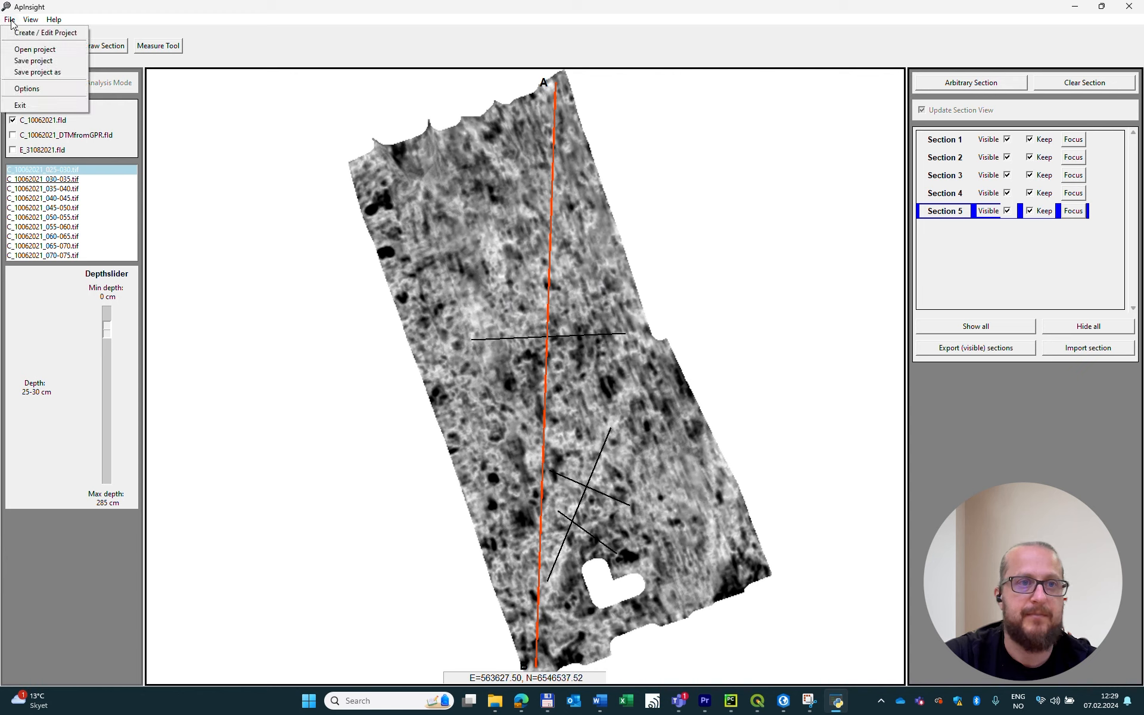
{"action": "left_click", "coordinate": [43, 64]}
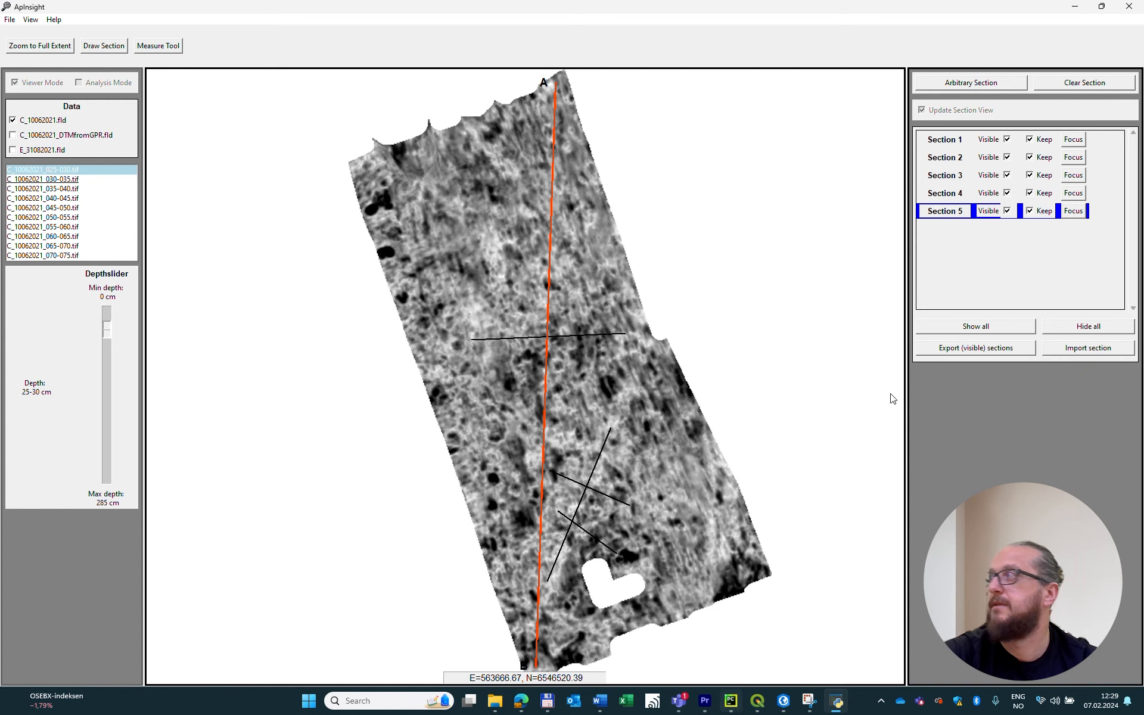
{"action": "left_click", "coordinate": [1138, 9]}
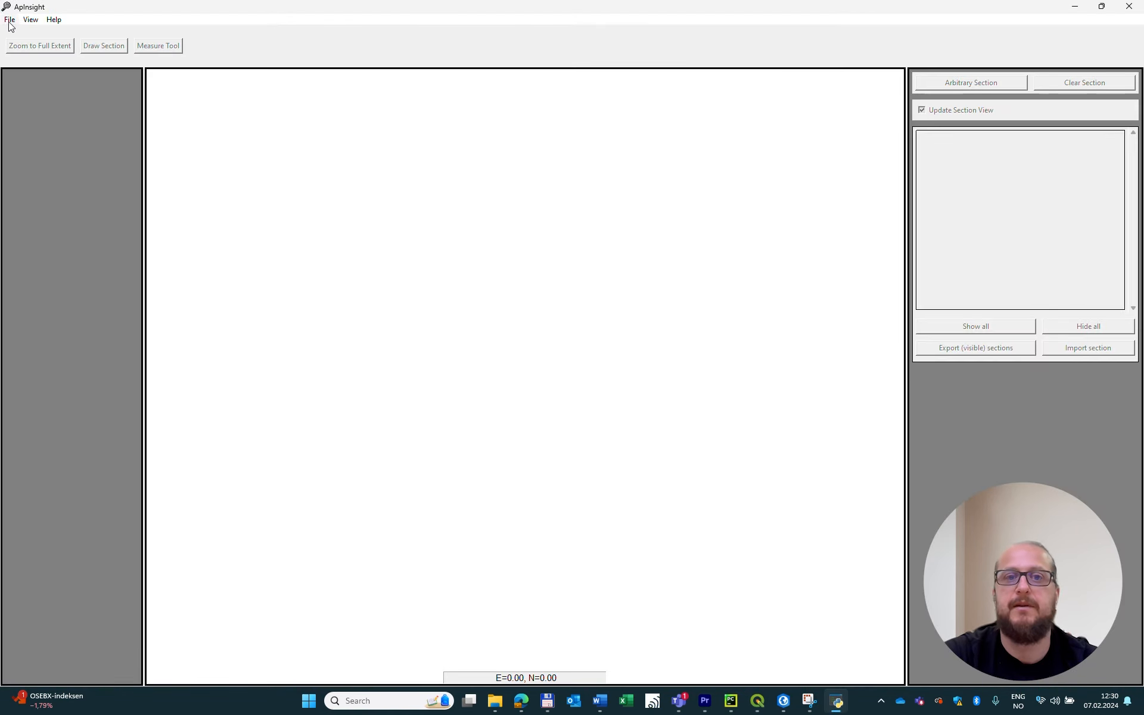
Open the saved project C_10062021.json in the restarted ApInsight.
{"action": "left_click", "coordinate": [10, 20]}
{"action": "left_click", "coordinate": [35, 49]}
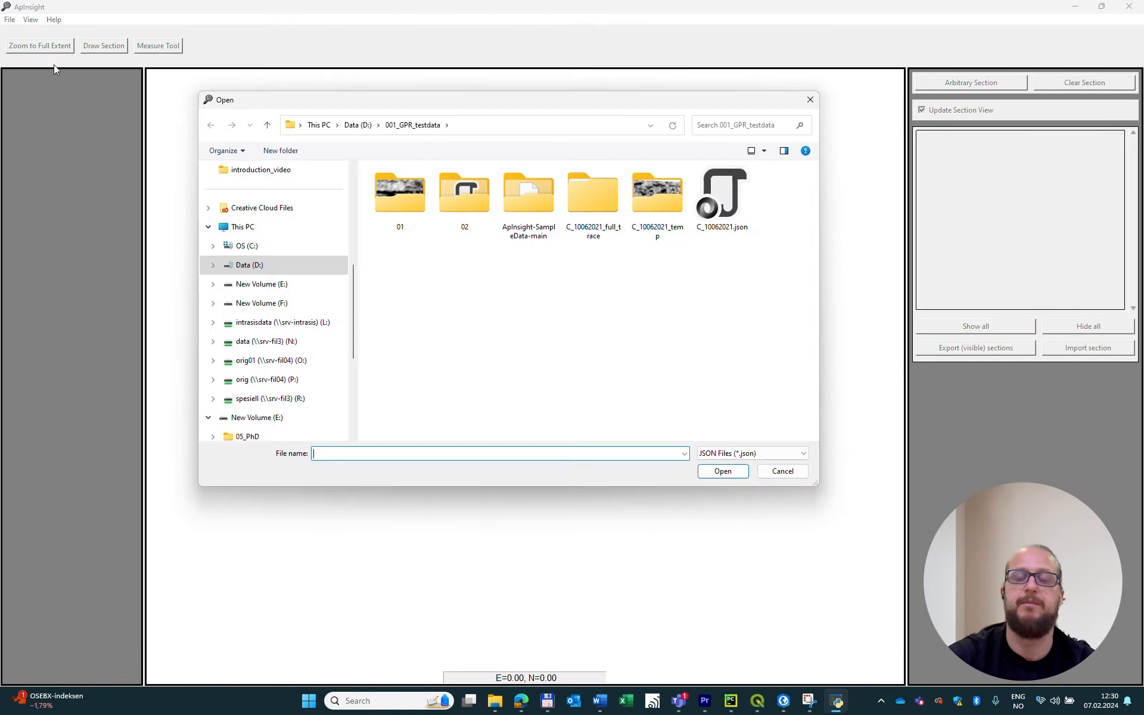
{"action": "double_click", "coordinate": [724, 196]}
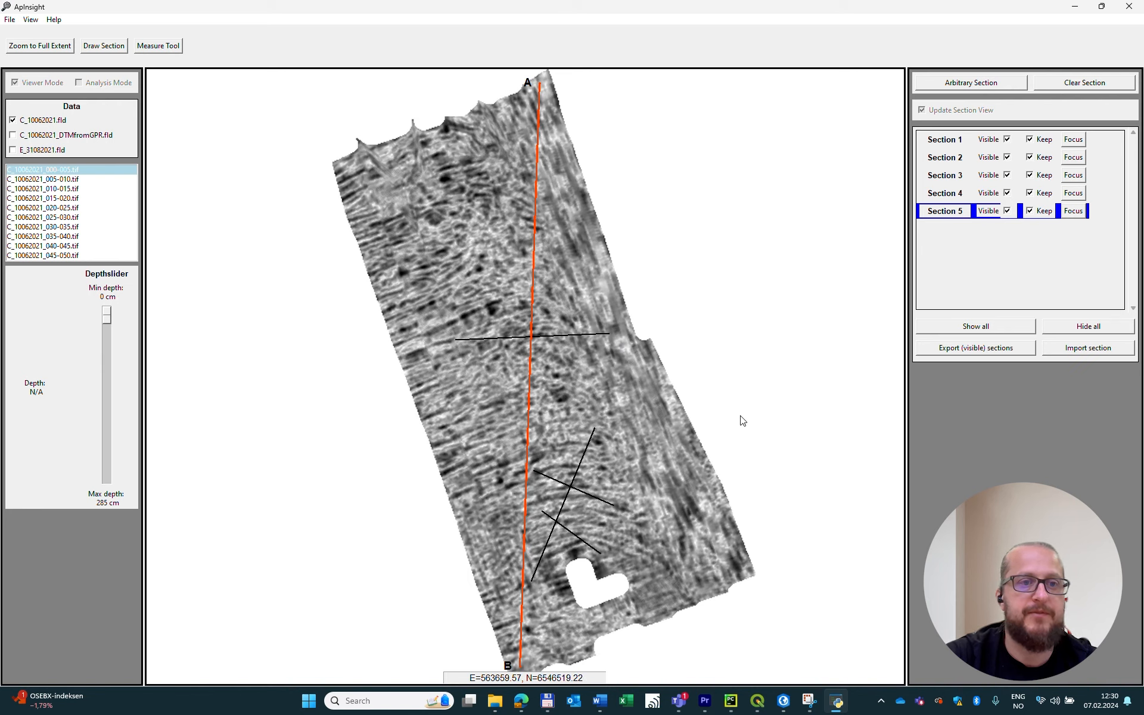
Show the C_10062021_DTMfromGPR dataset at the 26.85-26.8 m elevation slice, and view the Section 5 profile, repositioning its window.
{"action": "left_click", "coordinate": [96, 136]}
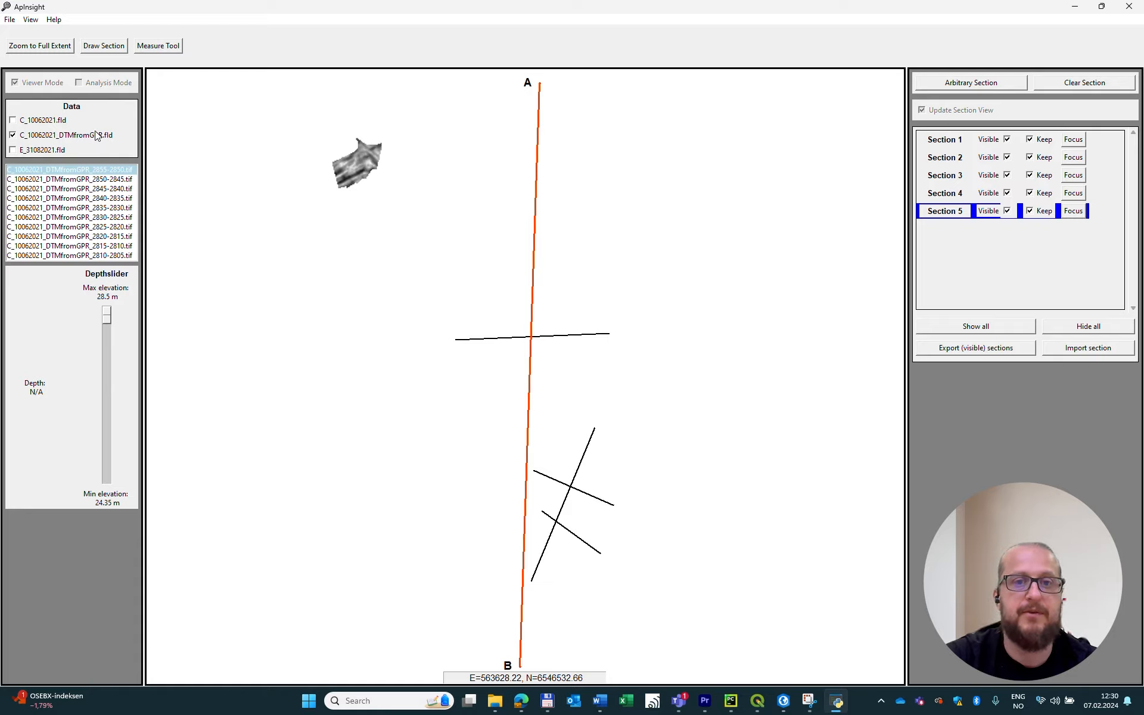
{"action": "left_click_drag", "start_coordinate": [105, 319], "coordinate": [123, 380]}
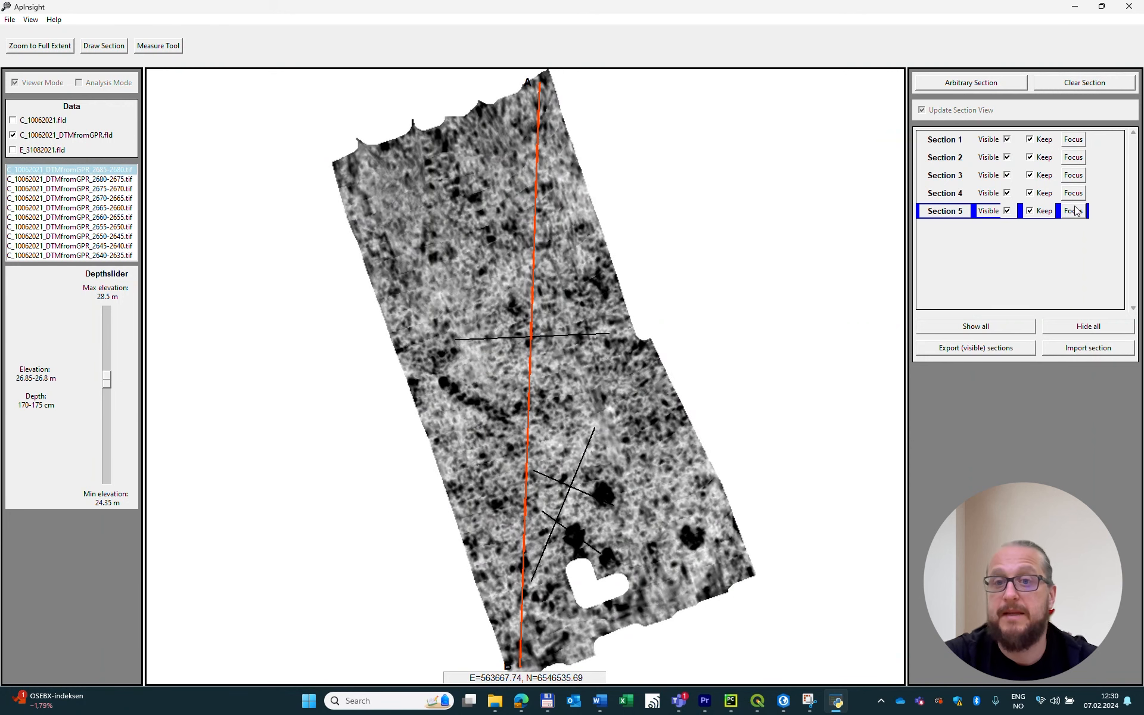
{"action": "left_click", "coordinate": [986, 85]}
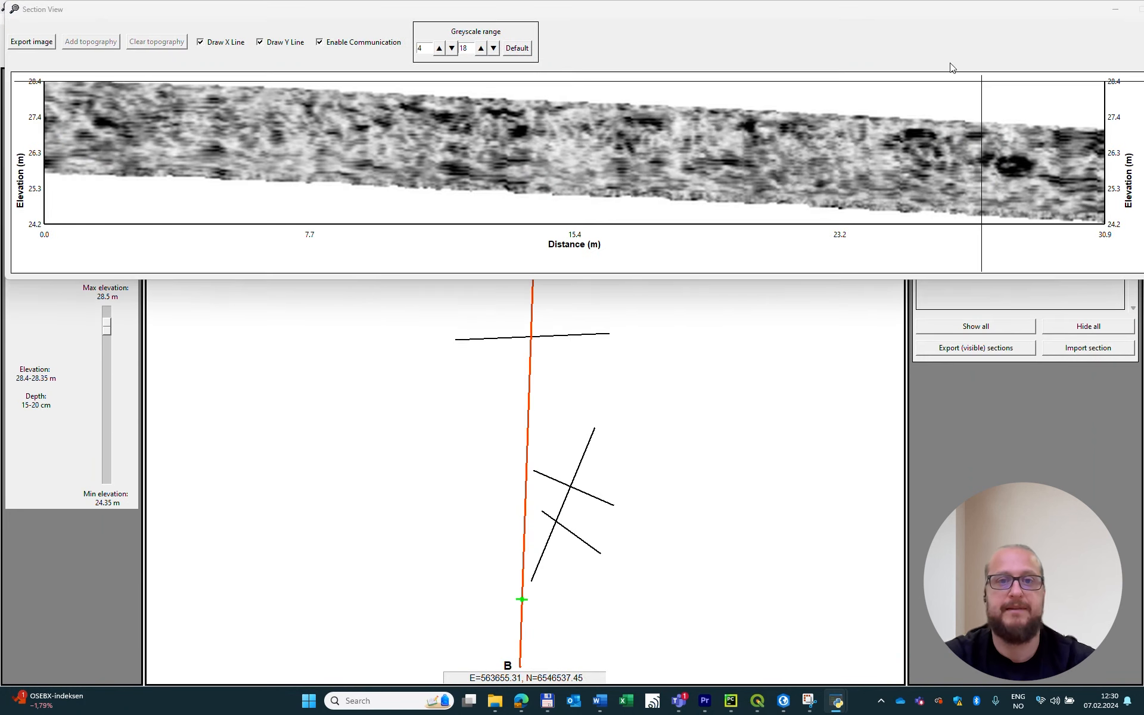
{"action": "left_click_drag", "start_coordinate": [816, 13], "coordinate": [827, 98]}
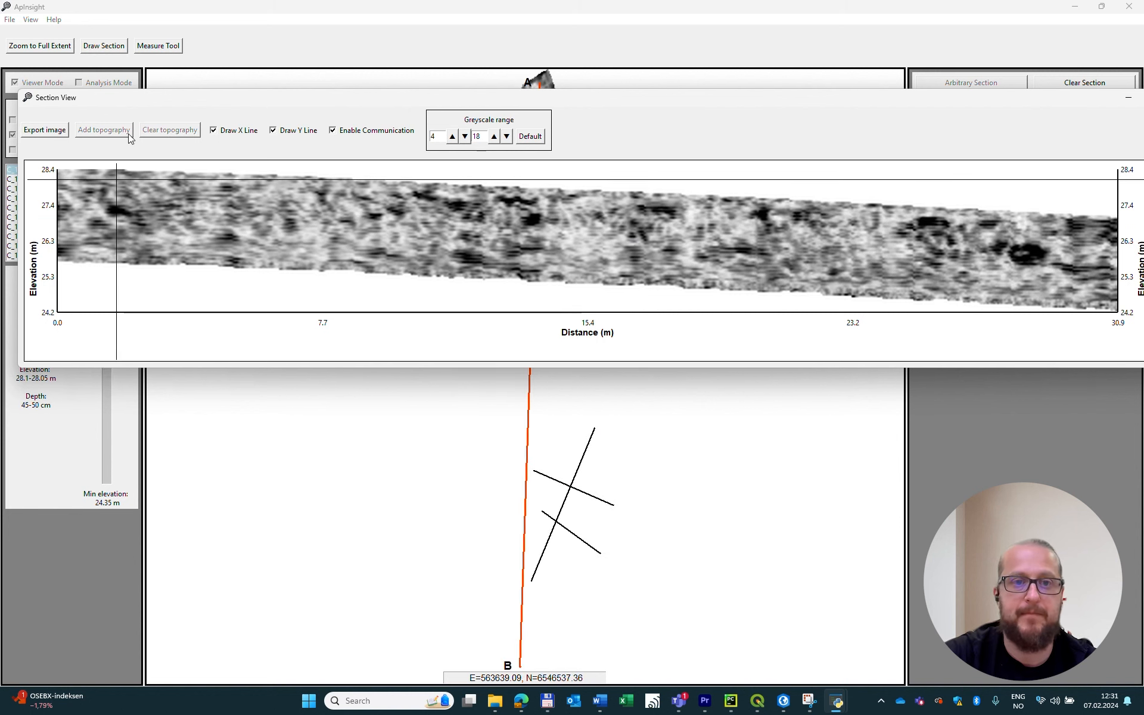
Examine the Section 5 profile against the elevation slices, repositioning its window, and close the section view.
{"action": "left_click_drag", "start_coordinate": [683, 103], "coordinate": [681, 127]}
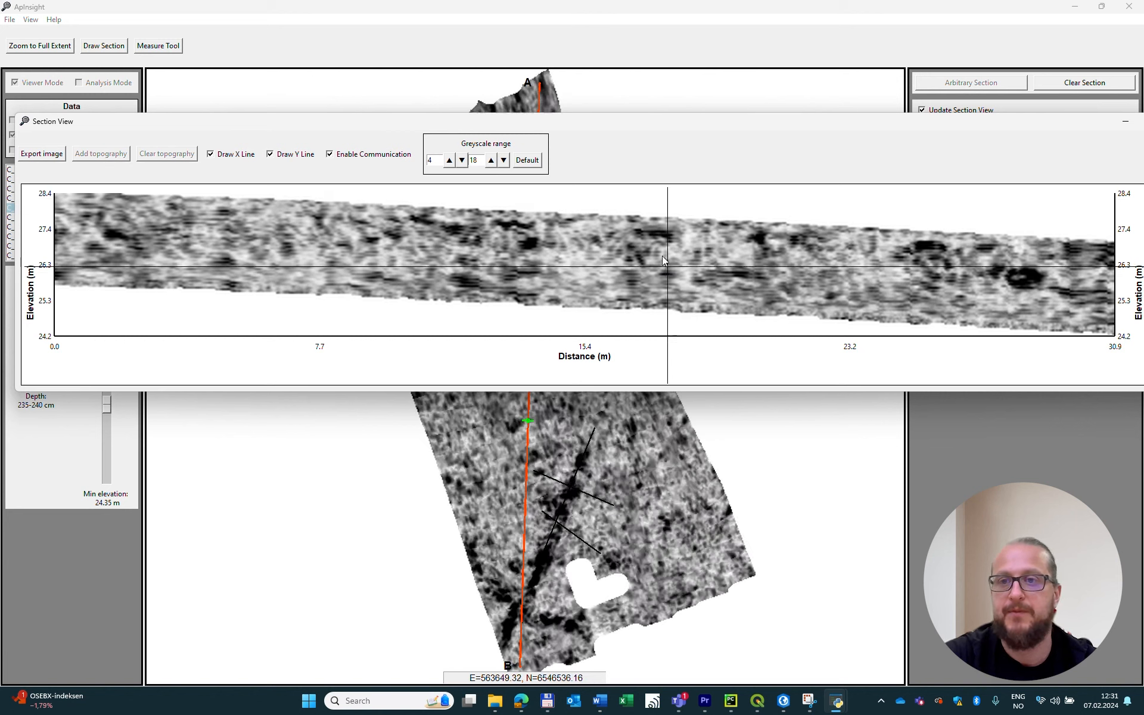
{"action": "left_click_drag", "start_coordinate": [659, 125], "coordinate": [622, 129]}
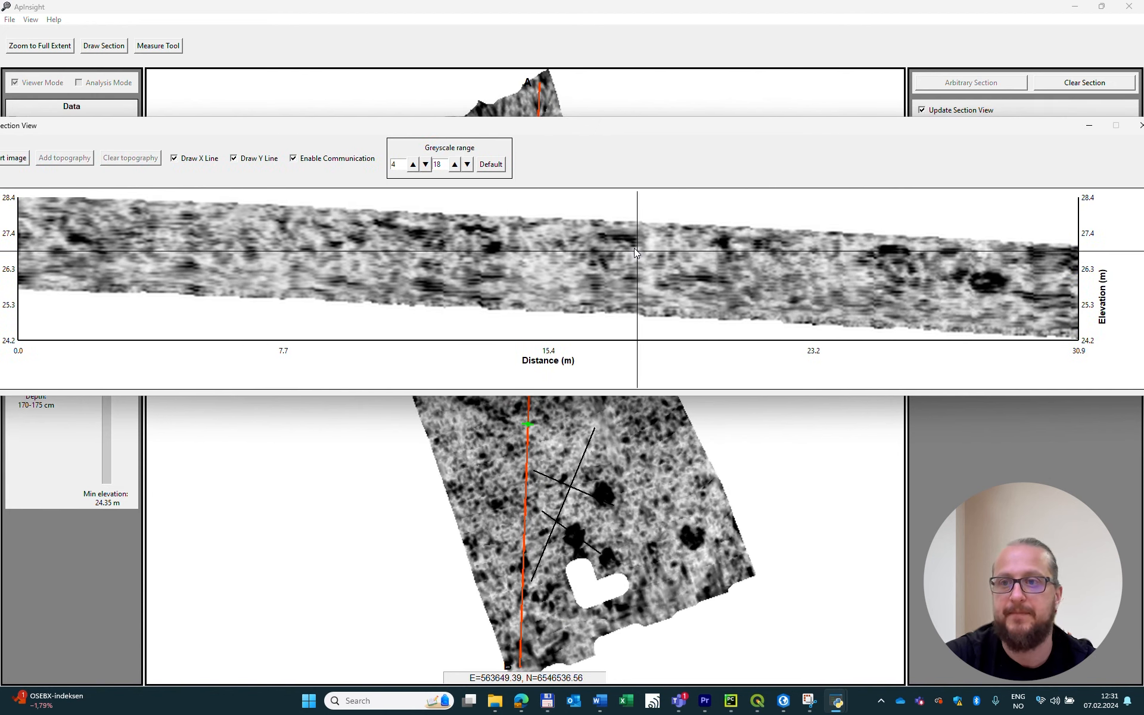
{"action": "left_click_drag", "start_coordinate": [978, 130], "coordinate": [882, 144]}
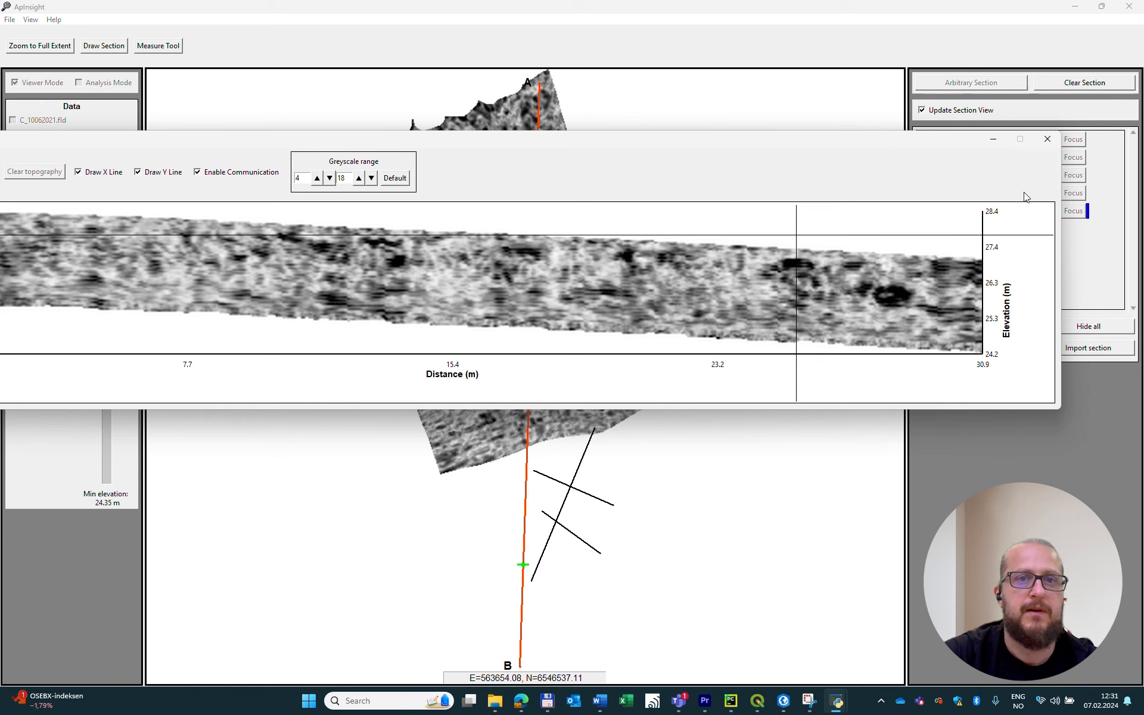
{"action": "left_click", "coordinate": [1044, 141]}
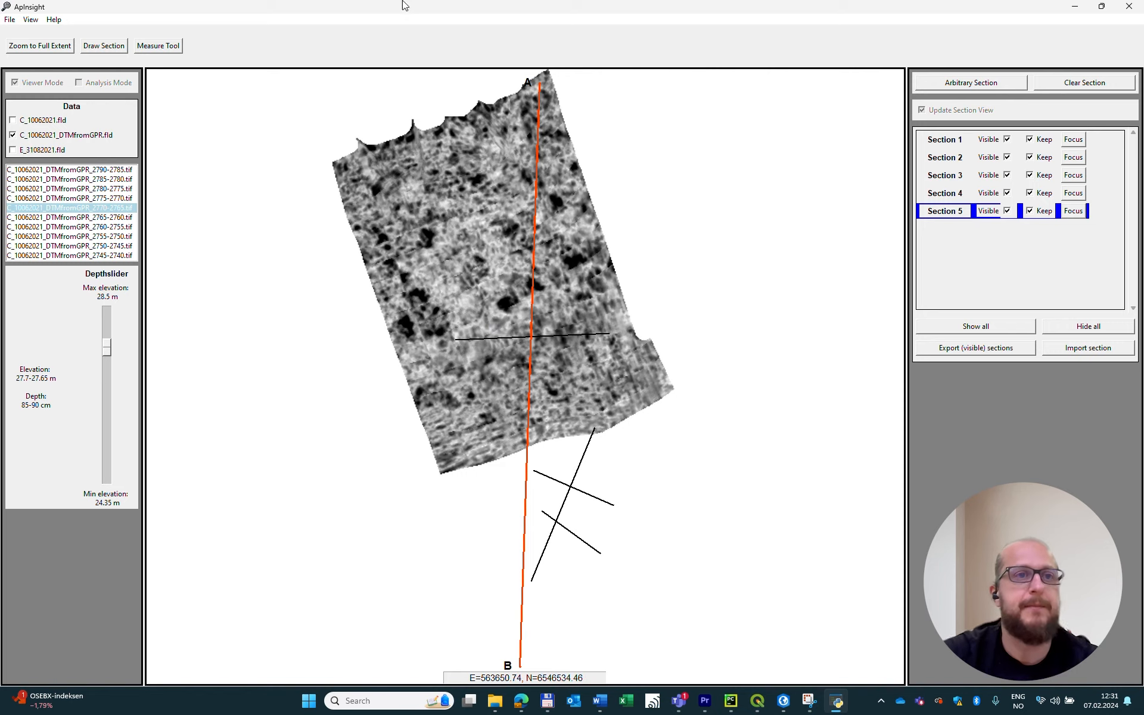
{"action": "left_click", "coordinate": [29, 20]}
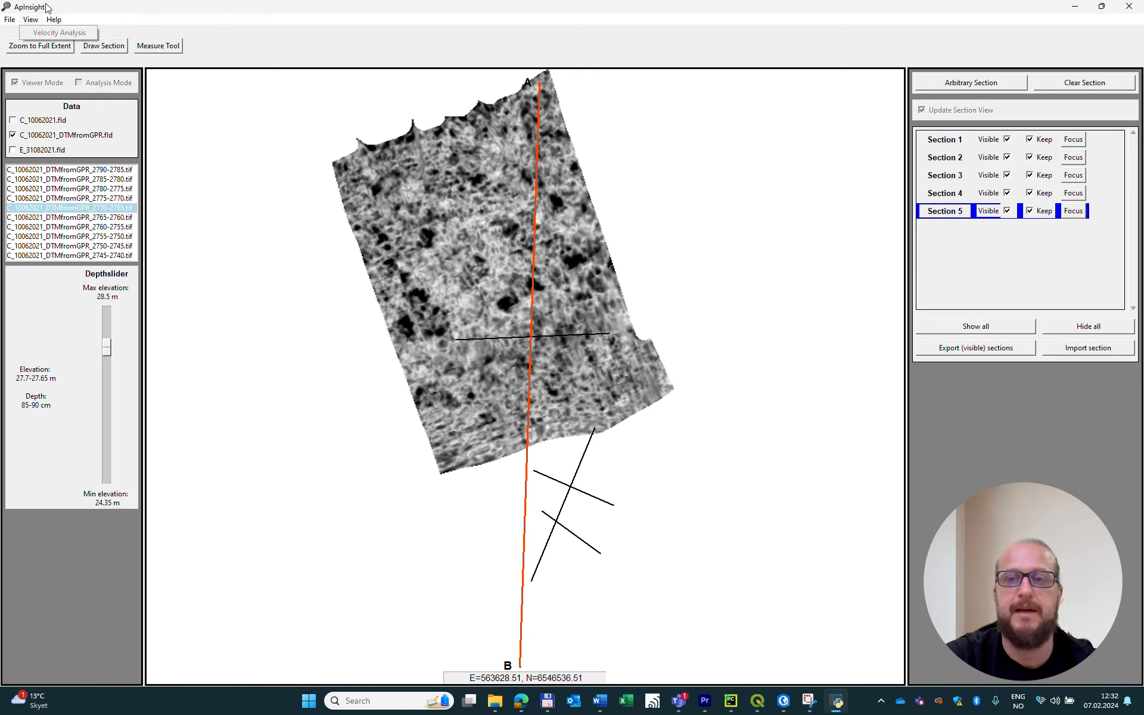
{"action": "left_click", "coordinate": [52, 20]}
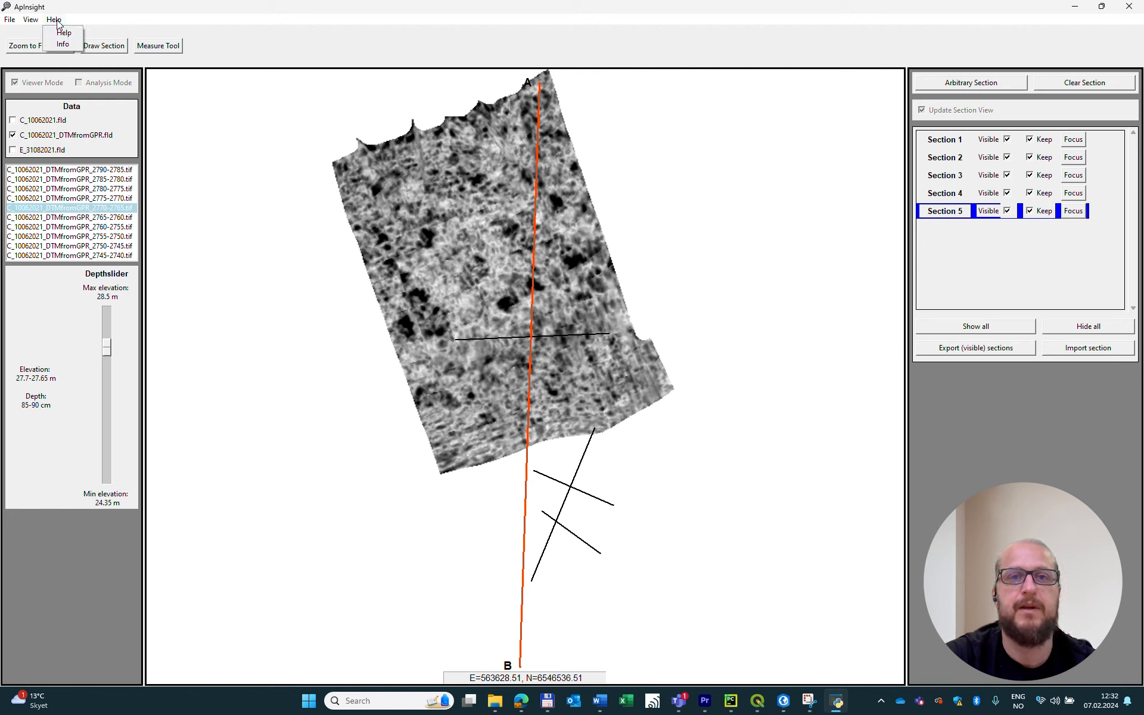
{"action": "left_click", "coordinate": [57, 21]}
{"action": "left_click", "coordinate": [57, 21]}
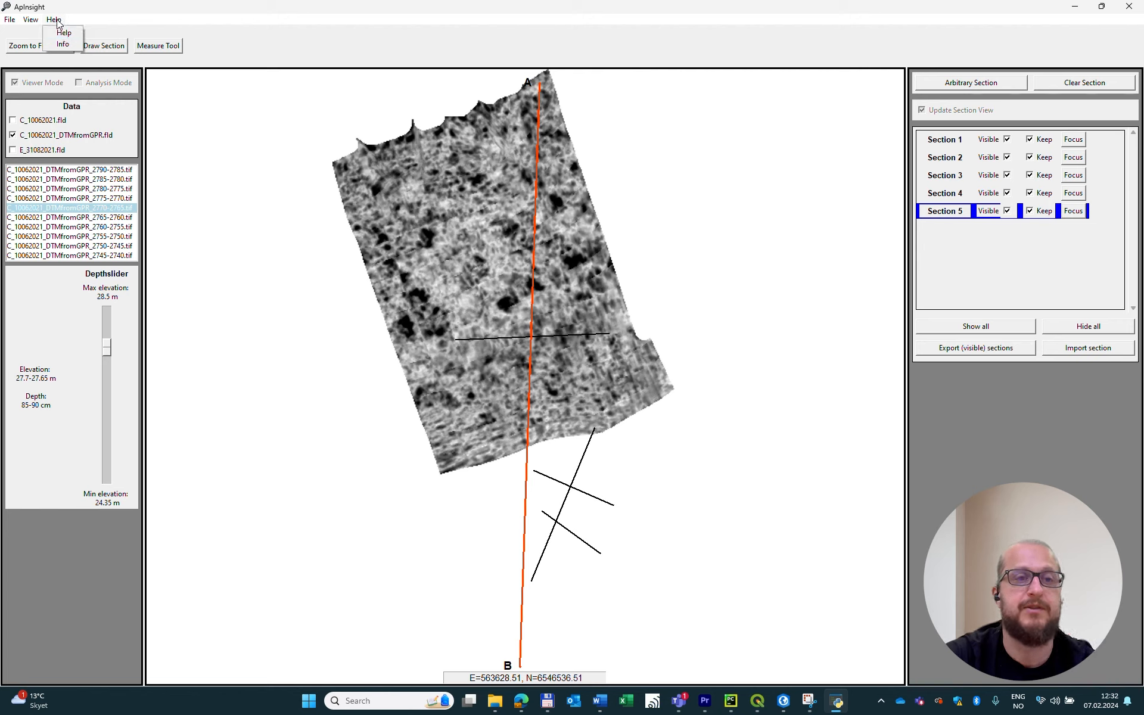
{"action": "left_click", "coordinate": [63, 21]}
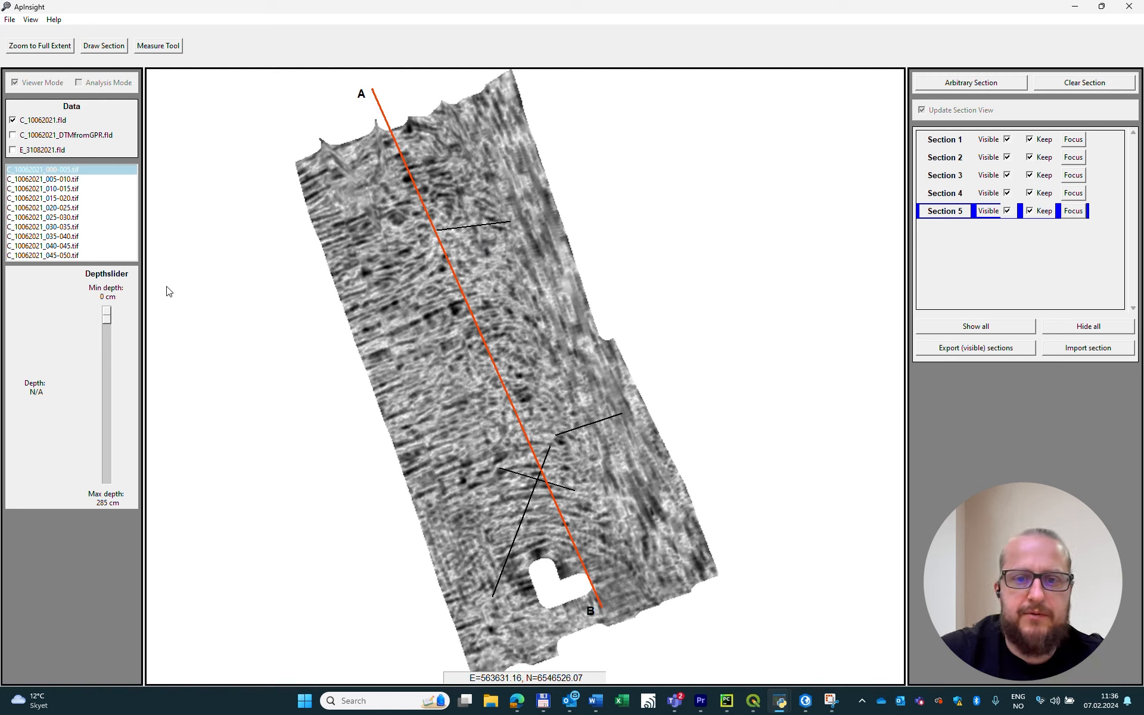
Show the C_10062021 dataset at the 50-55 cm slice and draw a section about 5.9 m long across the dark anomaly above the heart-shaped gap.
{"action": "left_click_drag", "start_coordinate": [105, 317], "coordinate": [112, 345]}
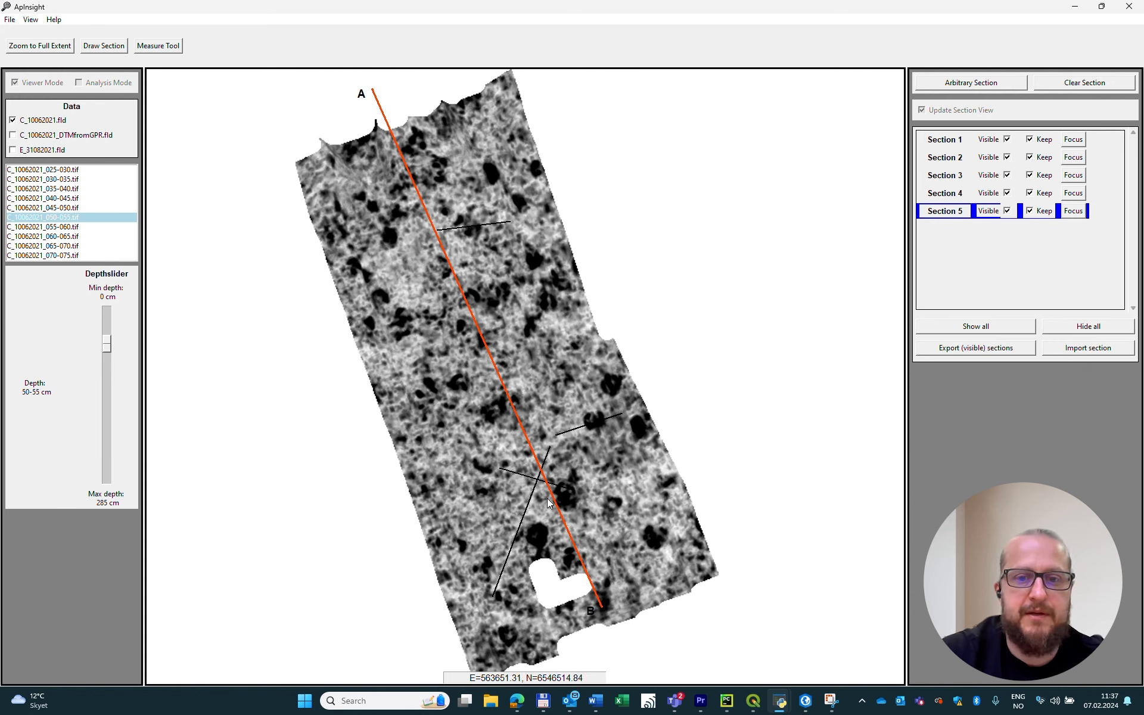
{"action": "left_click_drag", "start_coordinate": [107, 342], "coordinate": [106, 345]}
{"action": "left_click", "coordinate": [102, 49]}
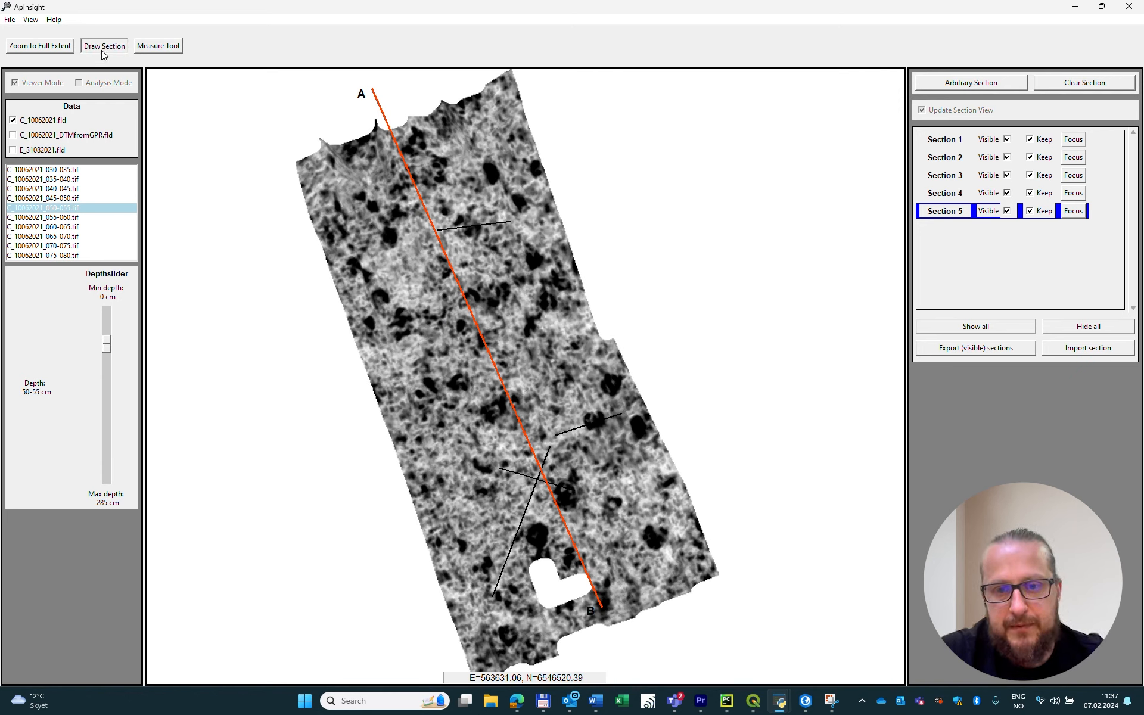
{"action": "left_click_drag", "start_coordinate": [484, 525], "coordinate": [594, 541]}
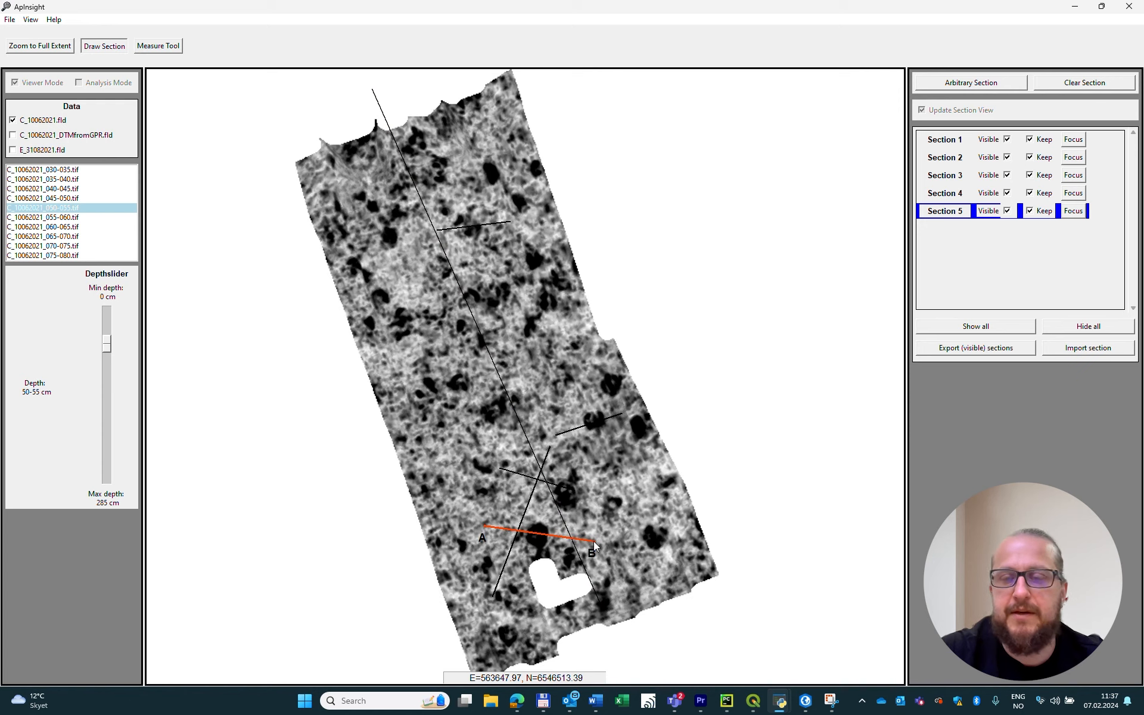
View the profile of the section drawn above the heart-shaped gap, repositioning its window, and close the section view.
{"action": "left_click", "coordinate": [983, 83]}
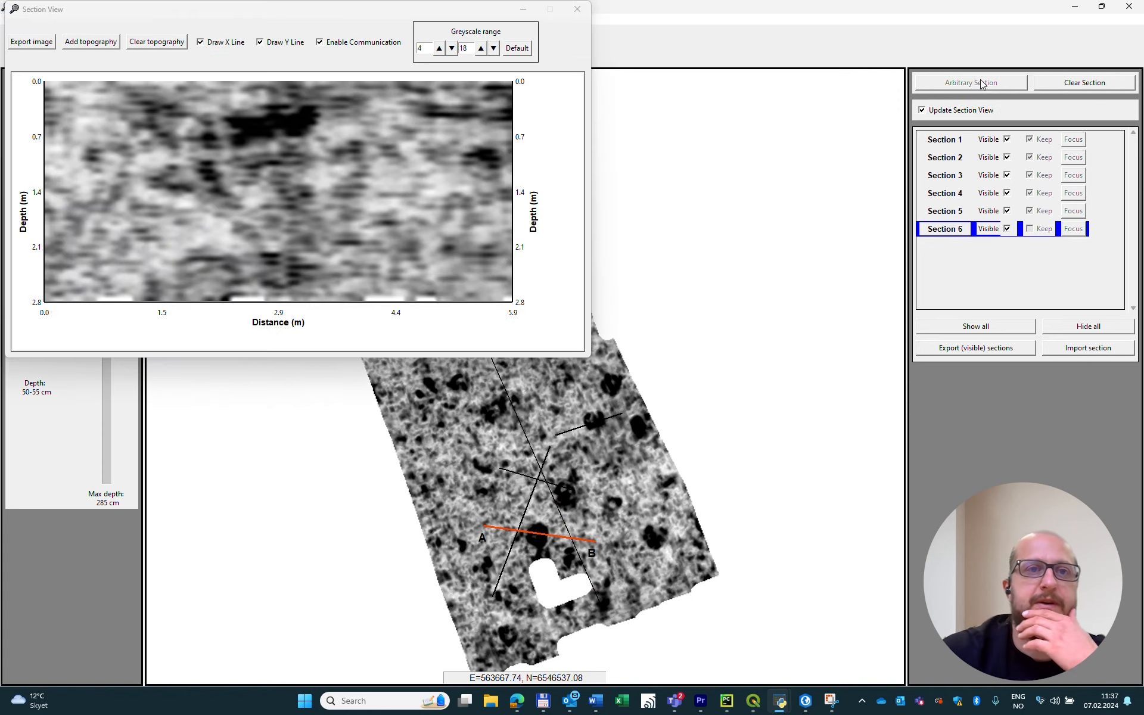
{"action": "left_click_drag", "start_coordinate": [260, 10], "coordinate": [800, 90]}
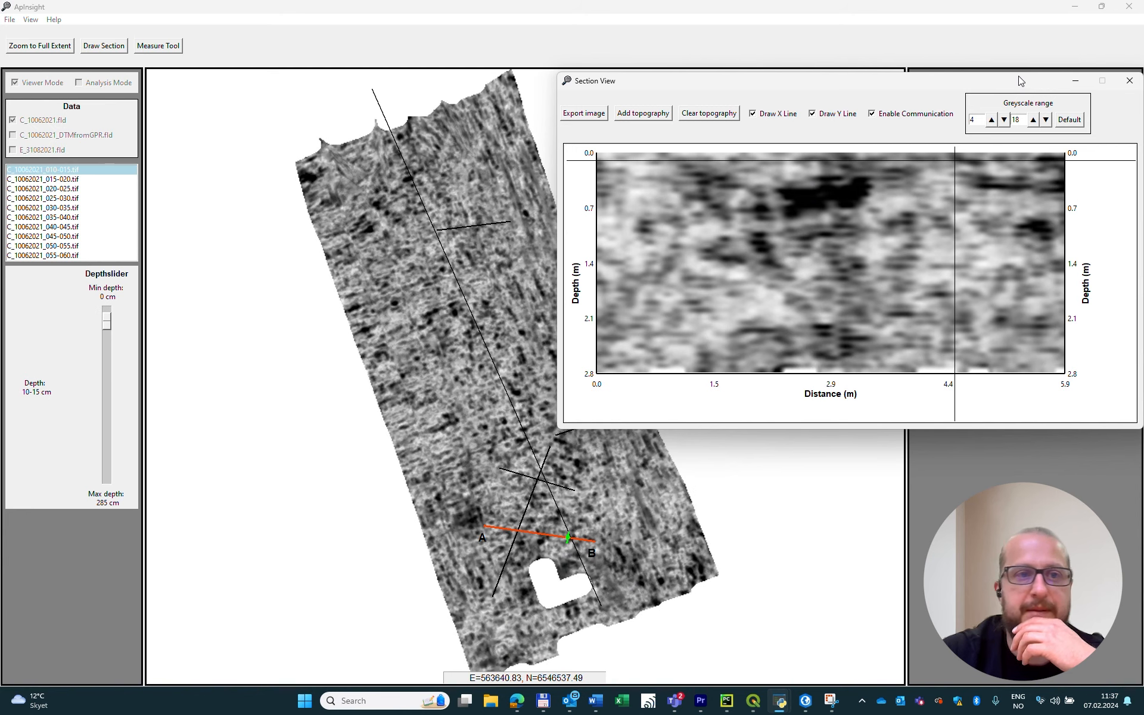
{"action": "left_click_drag", "start_coordinate": [1020, 81], "coordinate": [927, 95]}
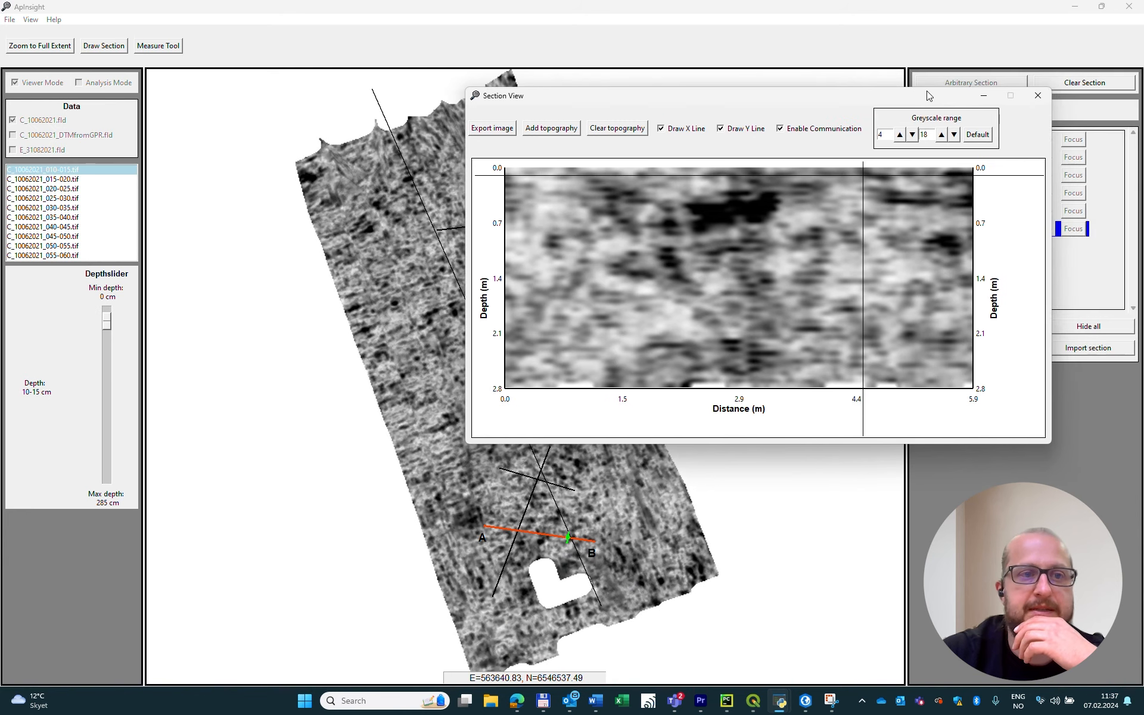
{"action": "left_click", "coordinate": [1037, 103]}
Set the depth slice to 40-45 cm and draw a section about 3.6 m long across the dark anomaly in the middle of the survey area.
{"action": "mouse_move", "coordinate": [107, 326]}
{"action": "left_mouse_down"}
{"action": "mouse_move", "coordinate": [113, 346]}
{"action": "mouse_move", "coordinate": [115, 336]}
{"action": "left_mouse_up"}
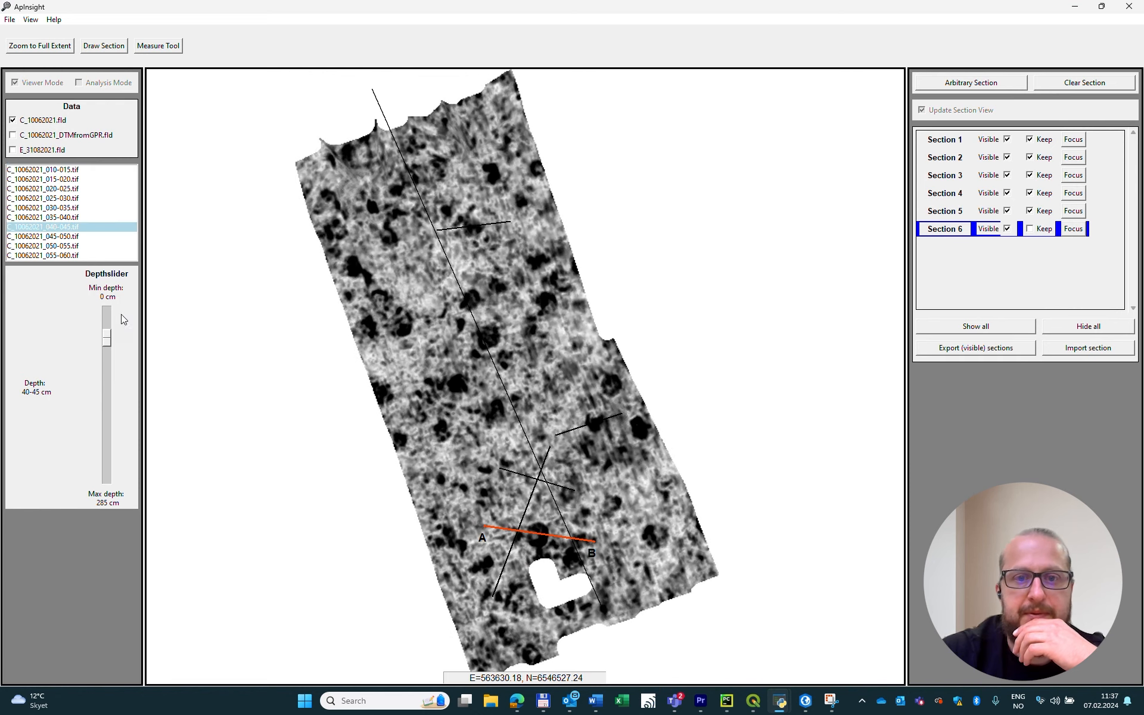
{"action": "left_click", "coordinate": [113, 53]}
{"action": "left_click_drag", "start_coordinate": [457, 341], "coordinate": [523, 334]}
View the profile of the section drawn in the middle of the survey area, repositioning its window, and close the section view.
{"action": "left_click", "coordinate": [954, 84]}
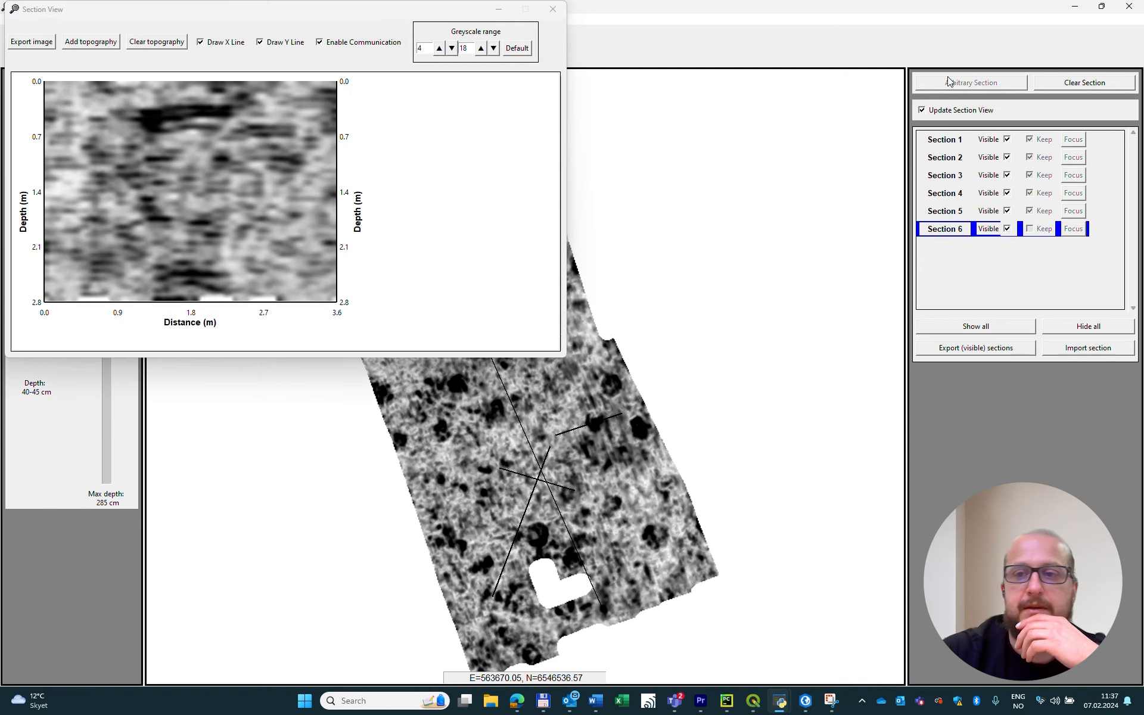
{"action": "left_click_drag", "start_coordinate": [182, 14], "coordinate": [741, 182]}
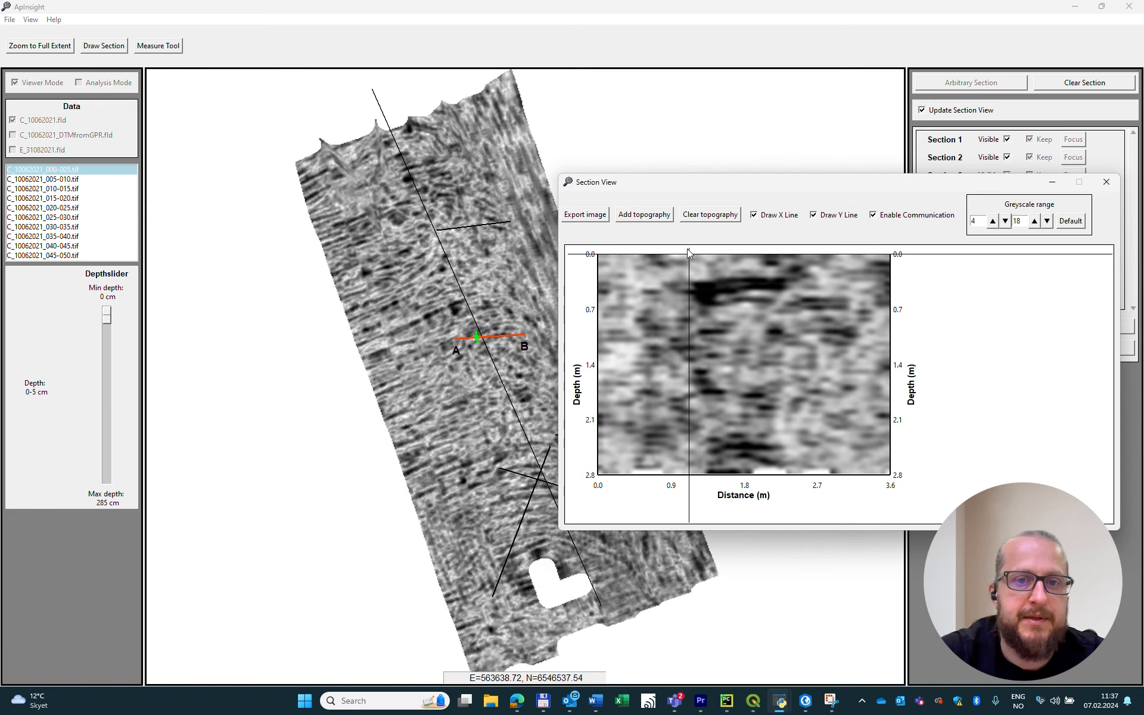
{"action": "left_click_drag", "start_coordinate": [799, 184], "coordinate": [686, 182]}
{"action": "left_click", "coordinate": [993, 180]}
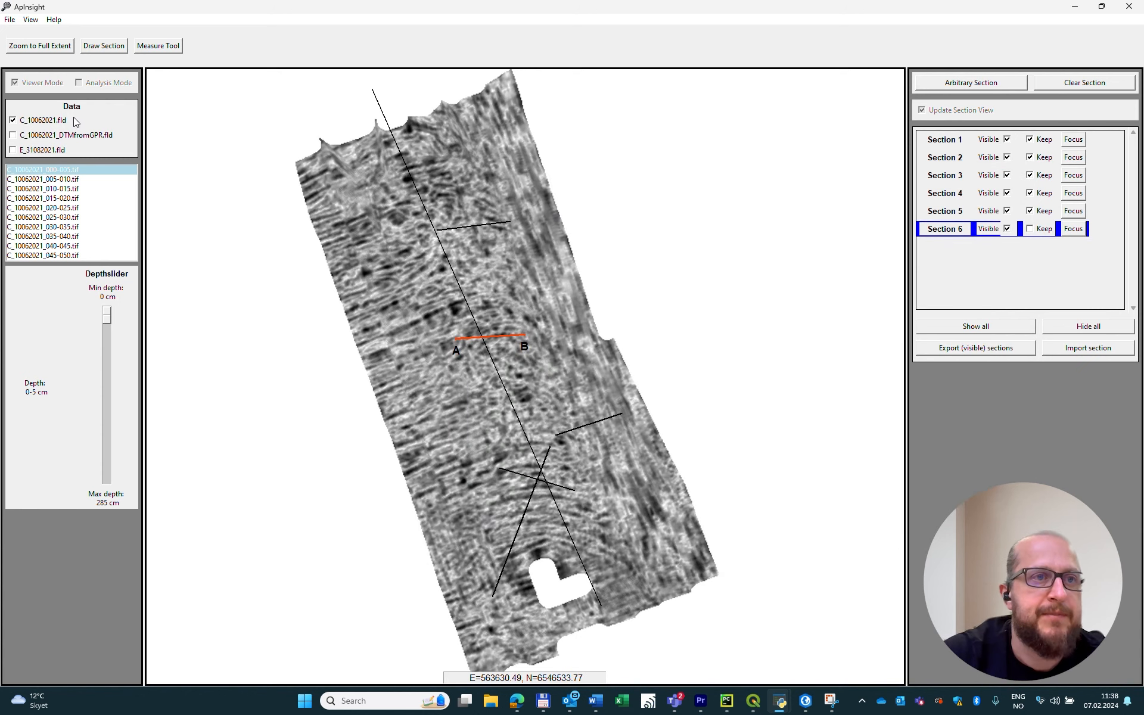
Open the project A4_lf_warp_2.json from D:\04_sites\1022168_Nergarden_Bjarkoy\Dokumentasjon\Geofysikk.
{"action": "left_click", "coordinate": [10, 20]}
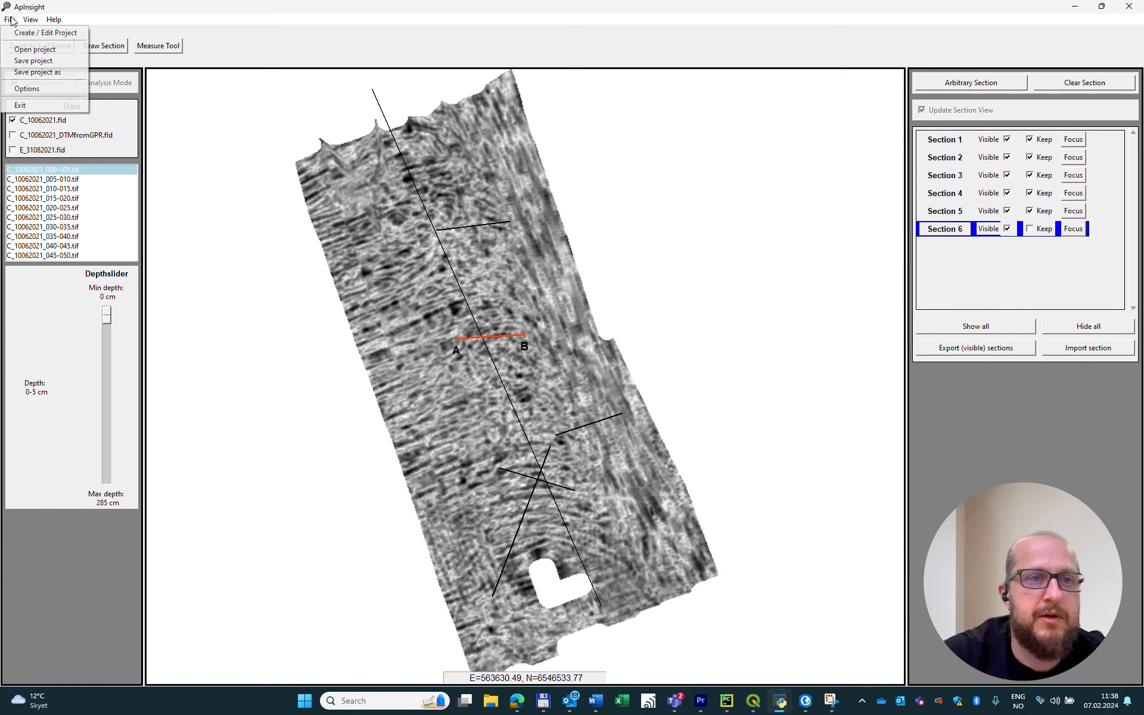
{"action": "left_click", "coordinate": [41, 50]}
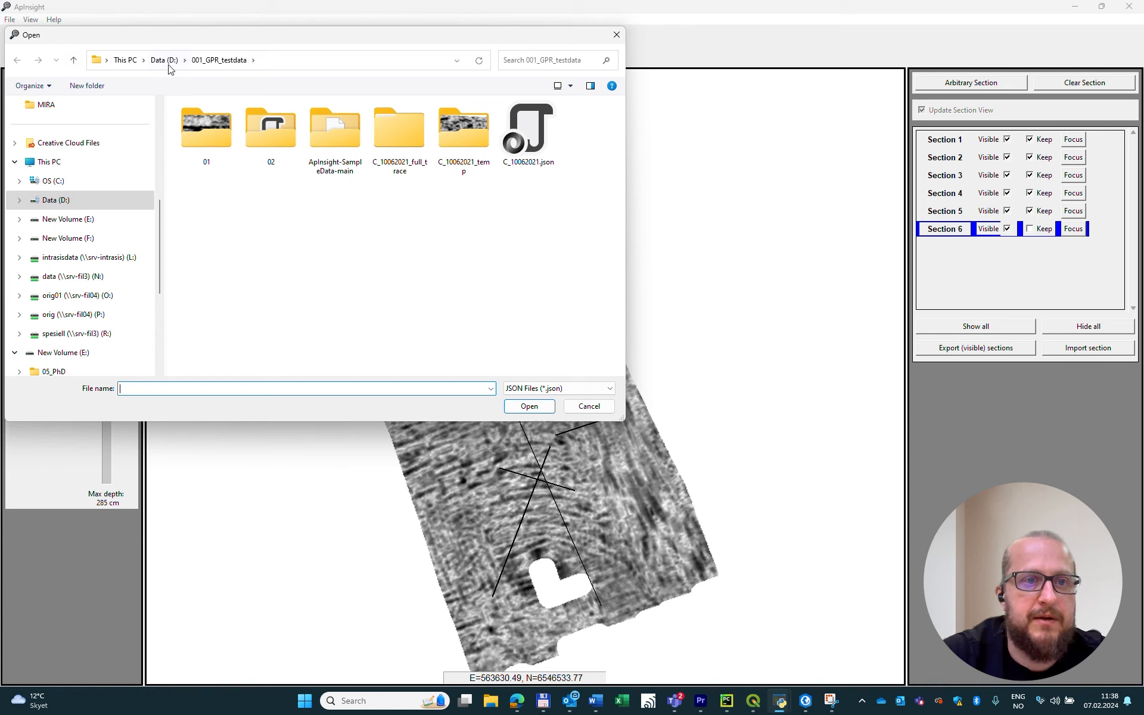
{"action": "left_click", "coordinate": [162, 60]}
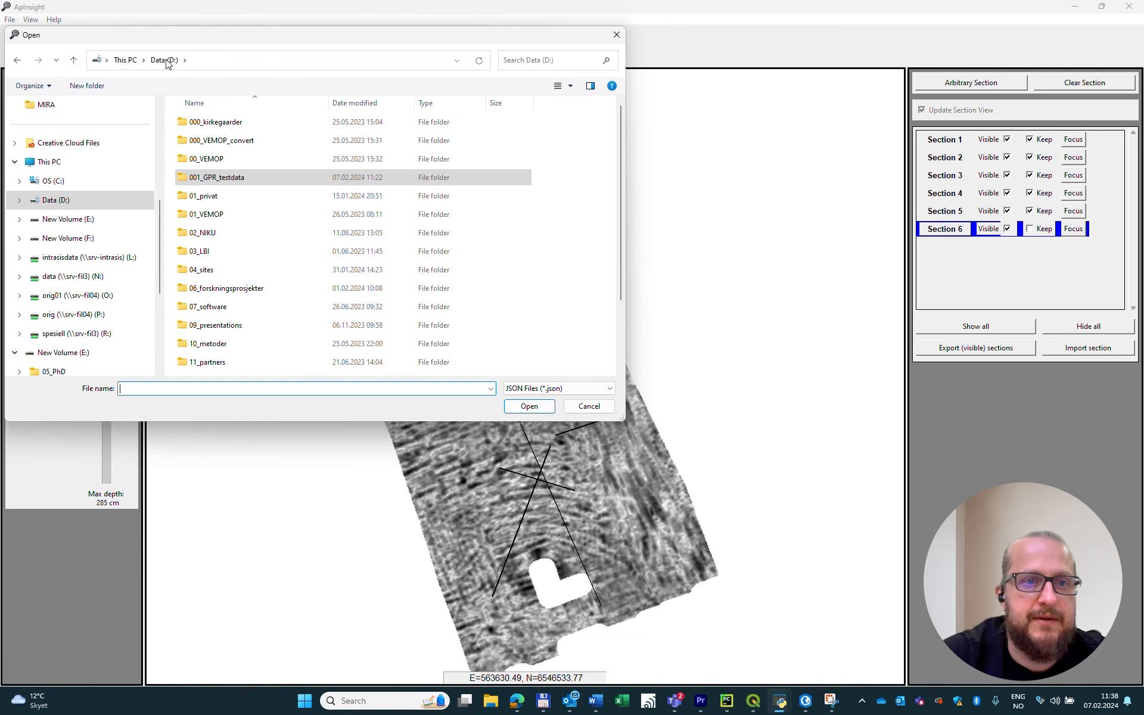
{"action": "double_click", "coordinate": [222, 273]}
{"action": "double_click", "coordinate": [226, 127]}
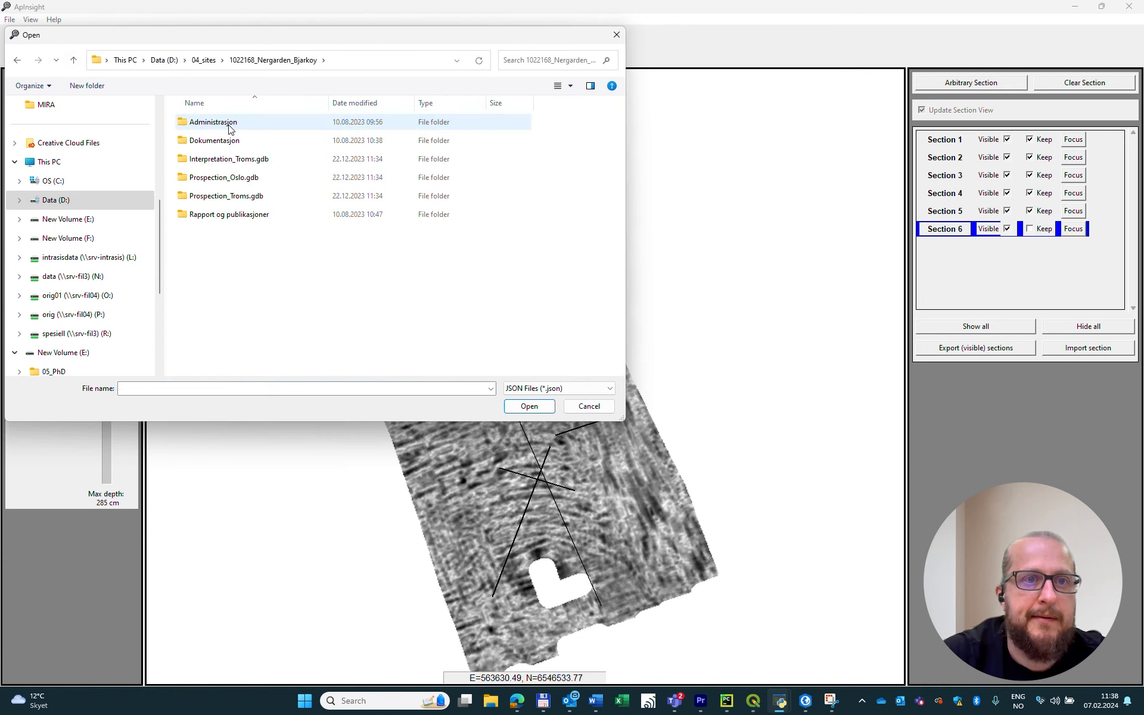
{"action": "double_click", "coordinate": [248, 136]}
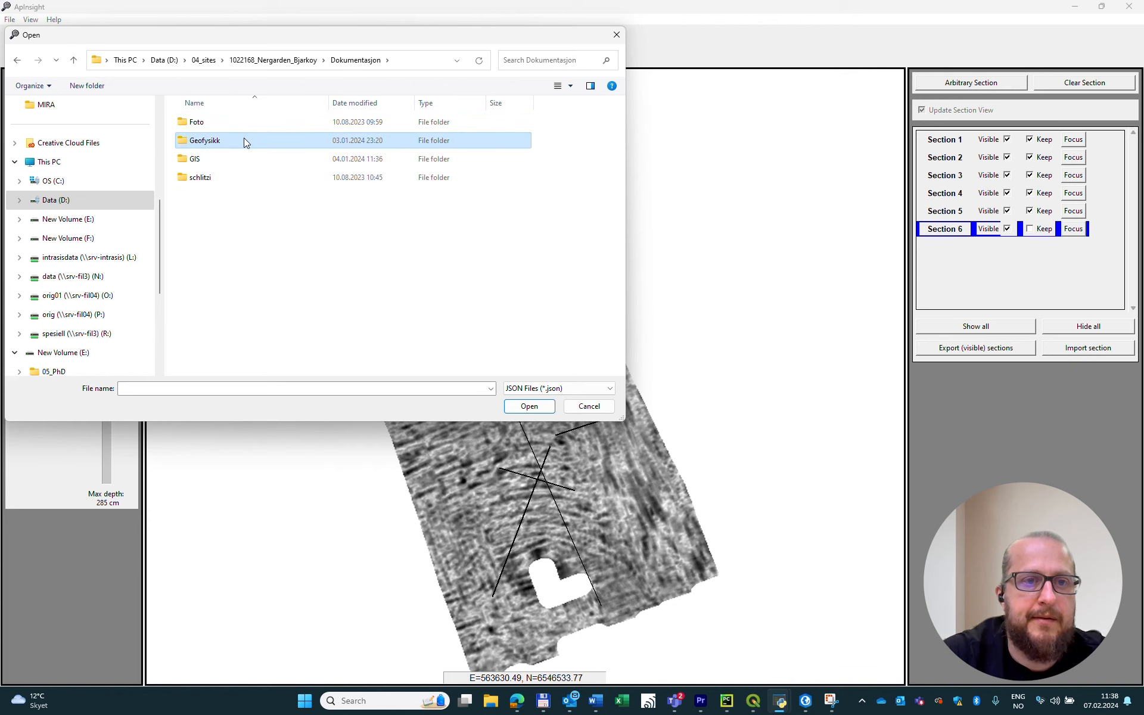
{"action": "double_click", "coordinate": [244, 141]}
{"action": "double_click", "coordinate": [281, 250]}
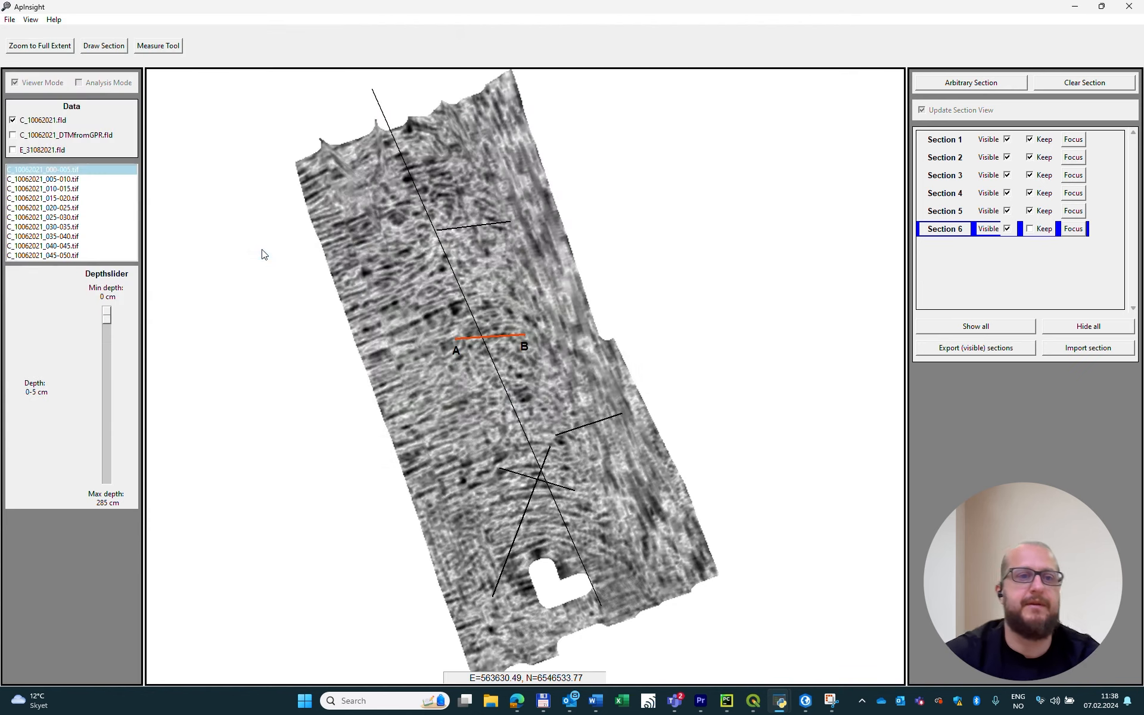
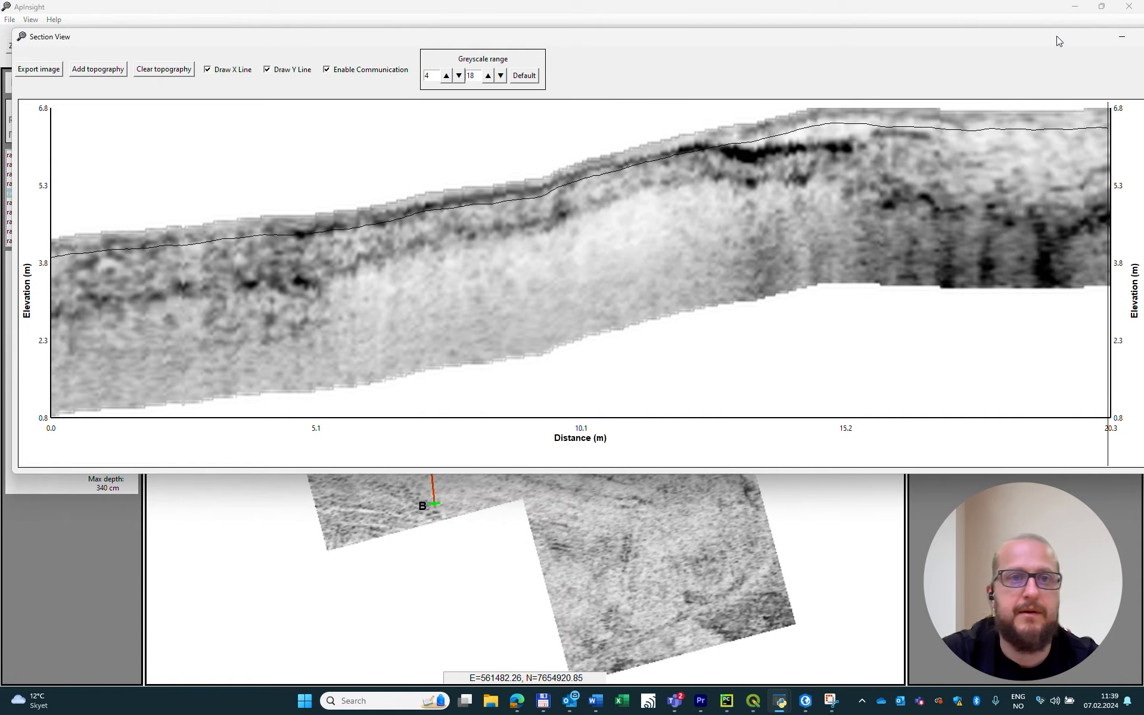
Close the section profile and open the project containing the K_full_trace dataset from 04_sites\Kanhavekanalen\data\GPR\MIRA.
{"action": "left_click_drag", "start_coordinate": [1056, 37], "coordinate": [959, 50]}
{"action": "left_click", "coordinate": [1079, 53]}
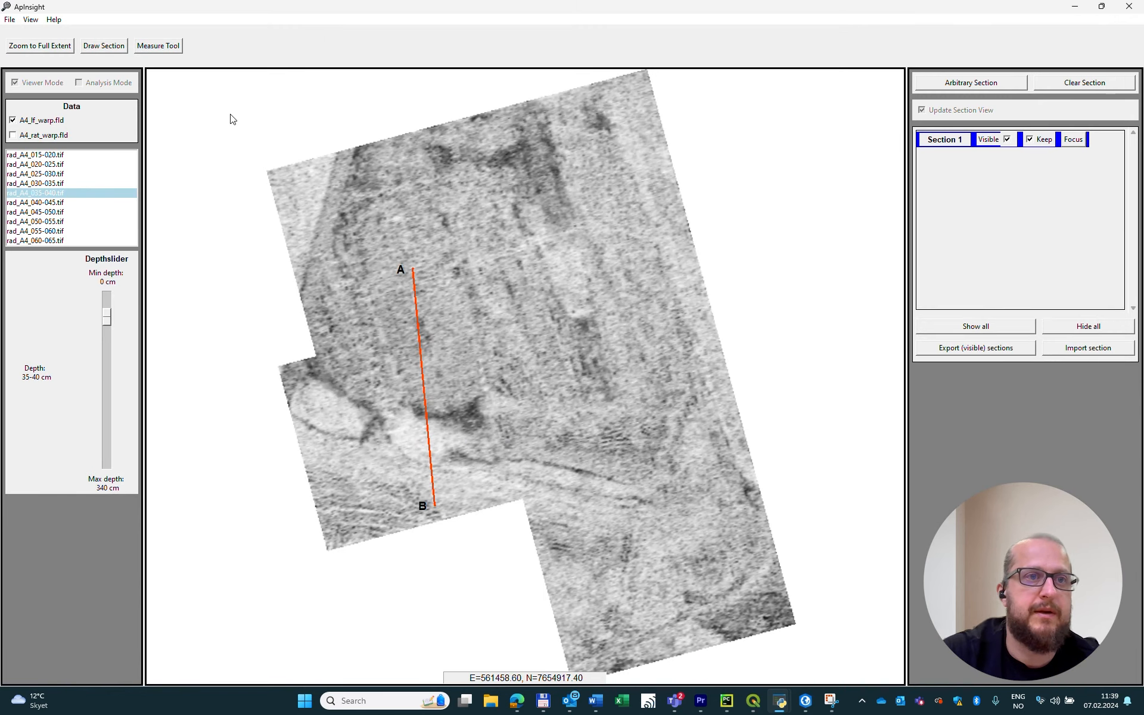
{"action": "left_click", "coordinate": [9, 19]}
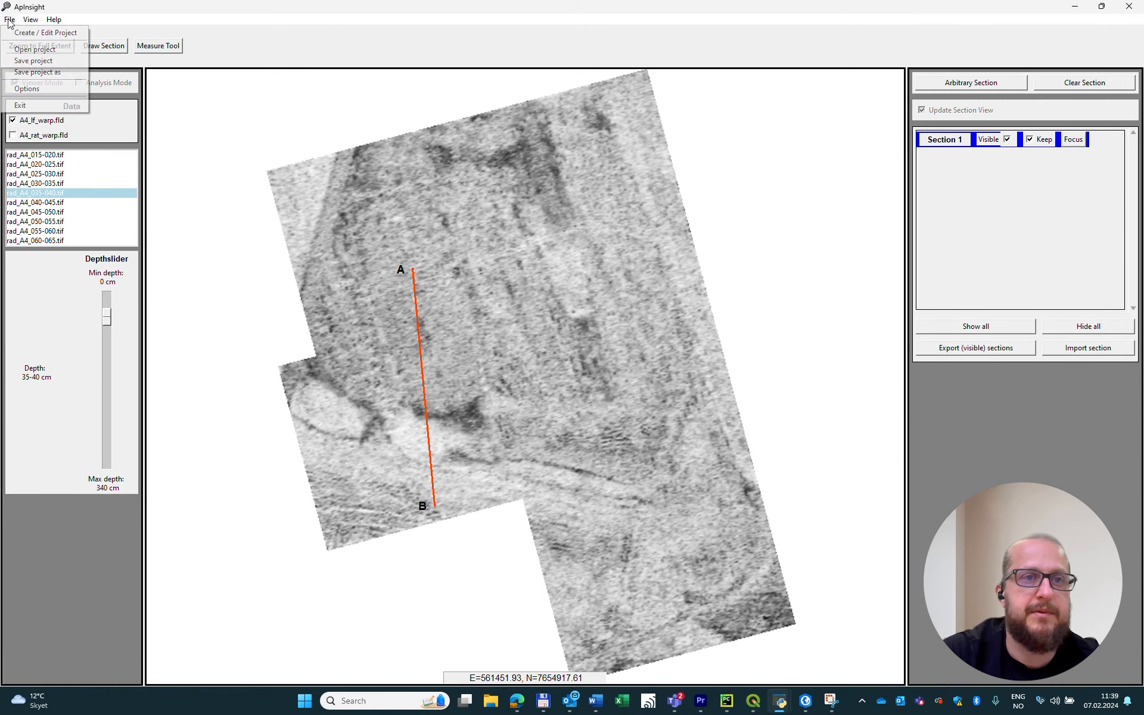
{"action": "left_click", "coordinate": [39, 51]}
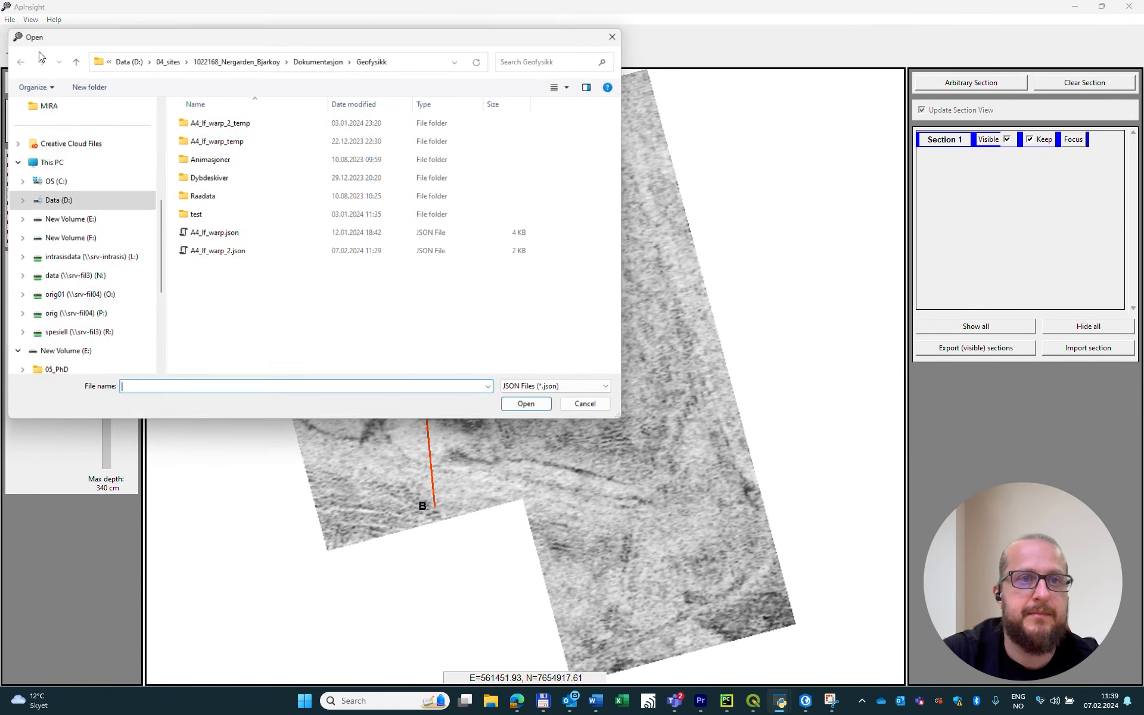
{"action": "left_click", "coordinate": [173, 62]}
{"action": "double_click", "coordinate": [246, 200]}
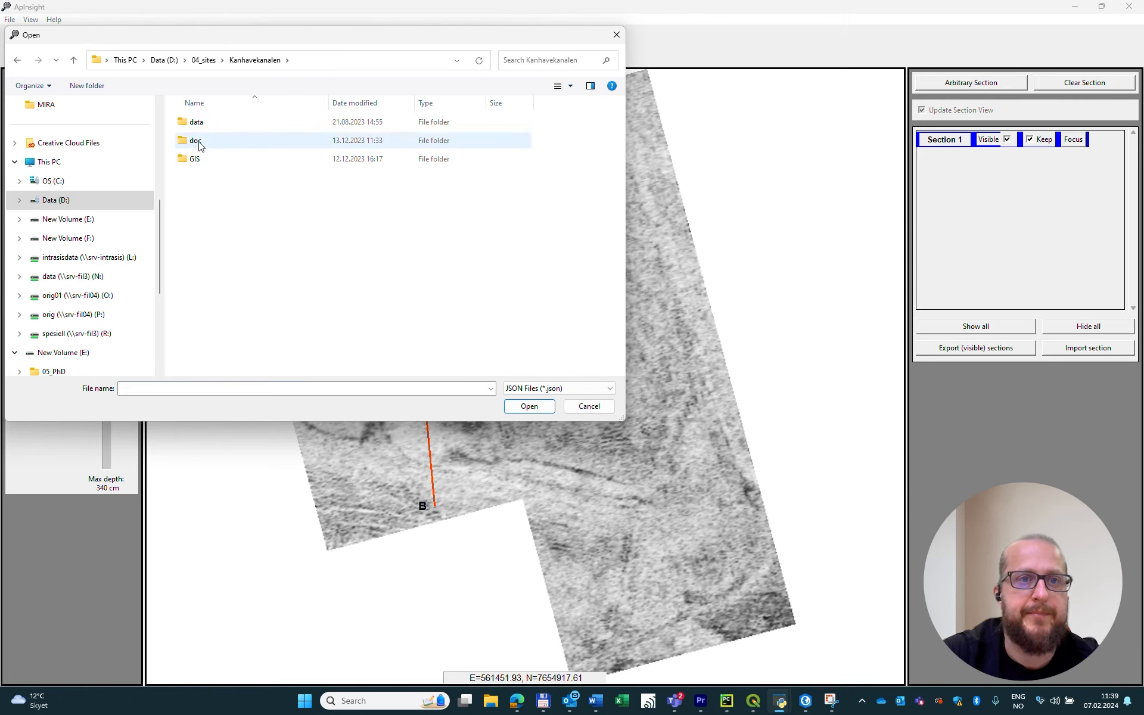
{"action": "left_click", "coordinate": [209, 124]}
{"action": "double_click", "coordinate": [208, 129]}
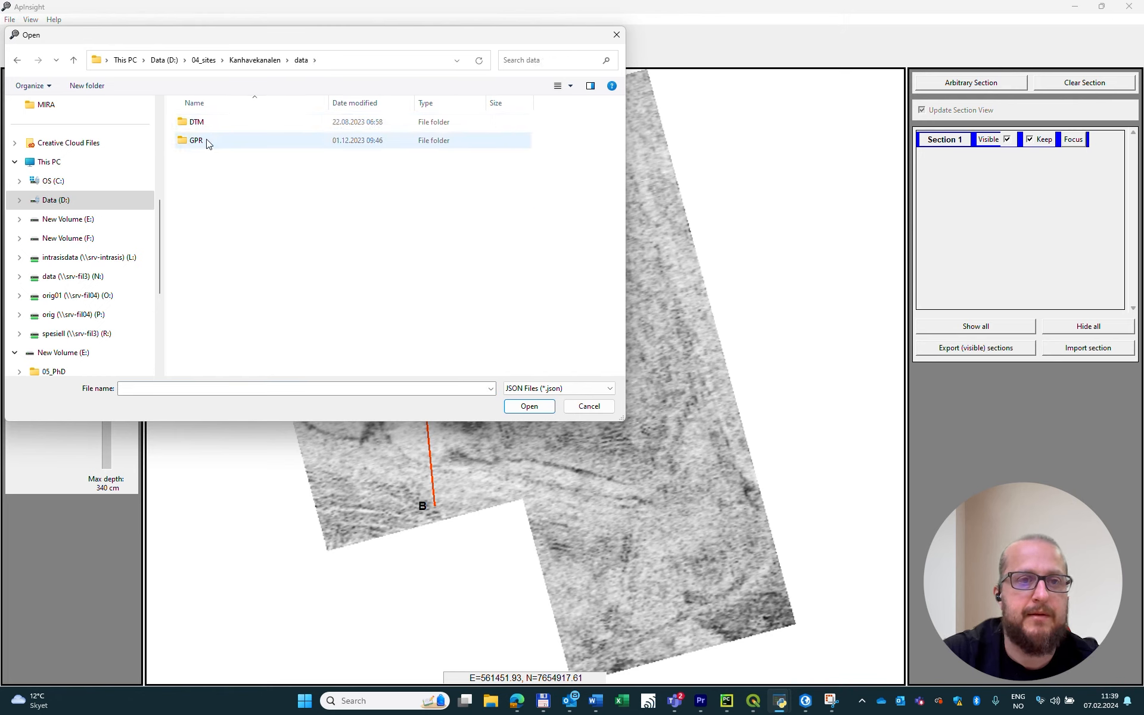
{"action": "double_click", "coordinate": [208, 140]}
{"action": "double_click", "coordinate": [209, 159]}
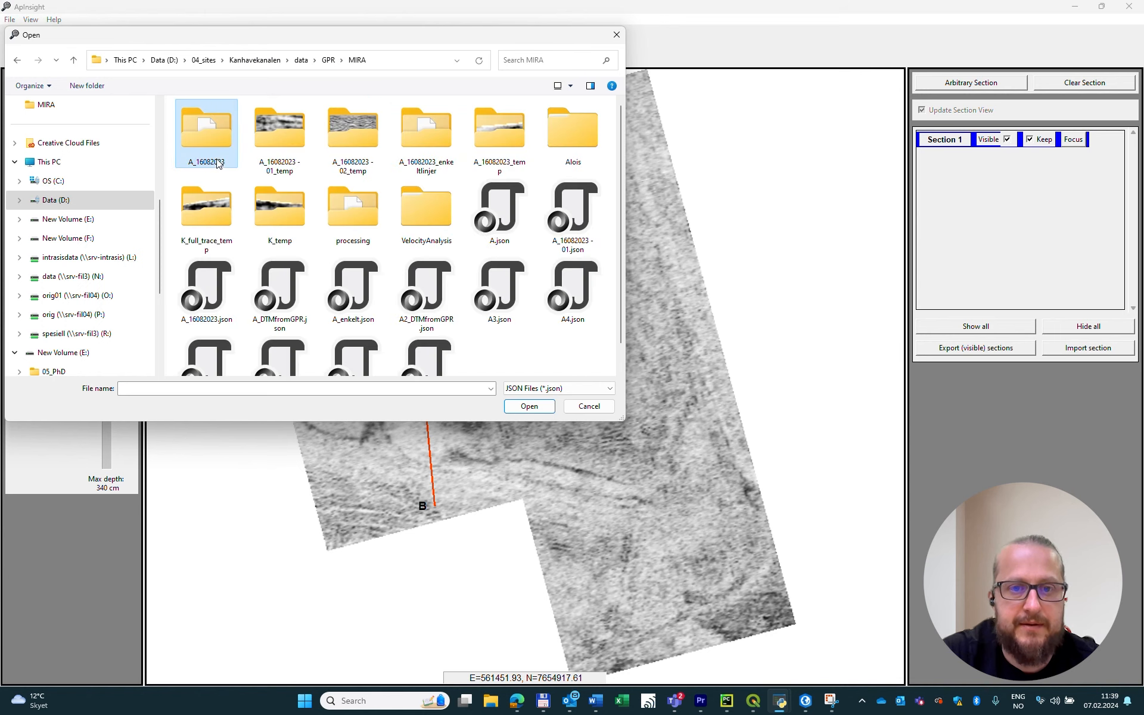
{"action": "scroll", "coordinate": [291, 175], "scroll_direction": "down", "scroll_amount": 1}
{"action": "double_click", "coordinate": [411, 345]}
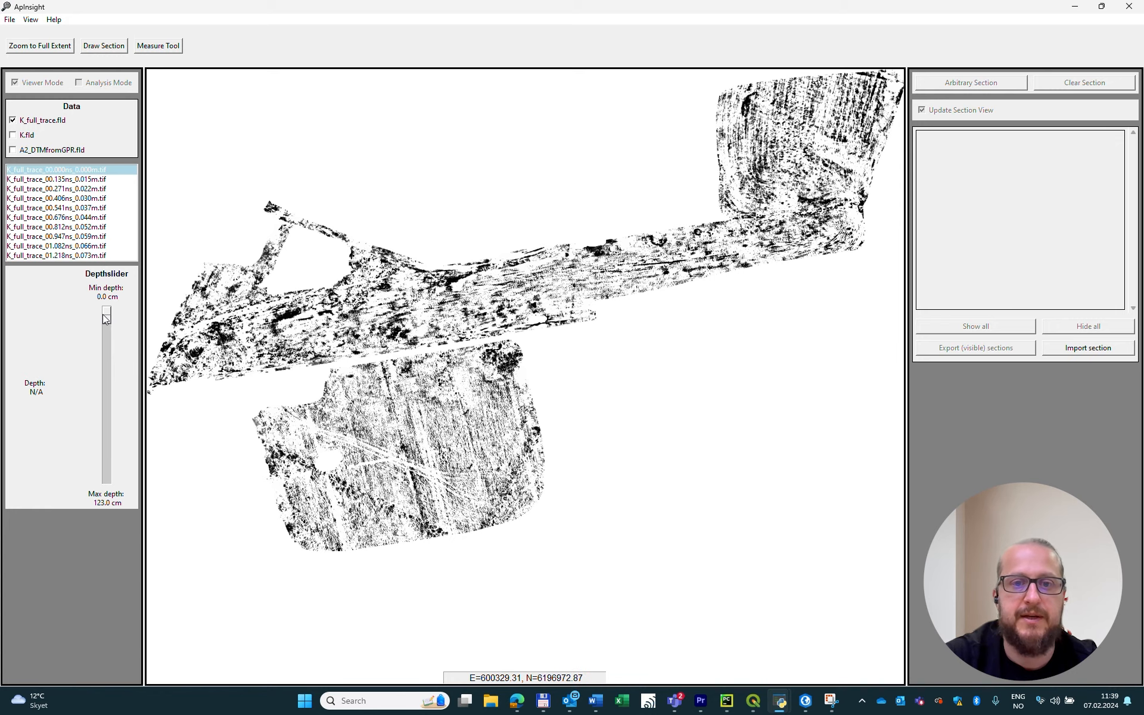
View the K_full_trace dataset at the 20.0 cm depth slice and switch the display to the K dataset.
{"action": "mouse_move", "coordinate": [103, 313]}
{"action": "left_mouse_down"}
{"action": "mouse_move", "coordinate": [106, 359]}
{"action": "mouse_move", "coordinate": [108, 334]}
{"action": "left_mouse_up"}
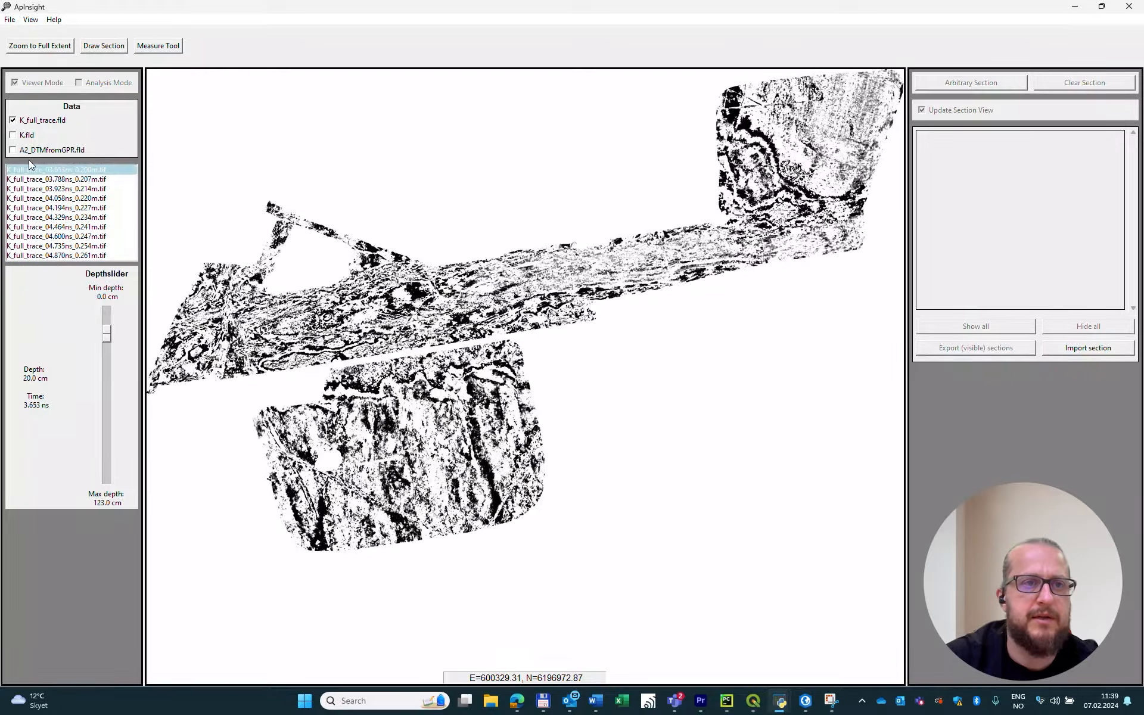
{"action": "left_click", "coordinate": [33, 134]}
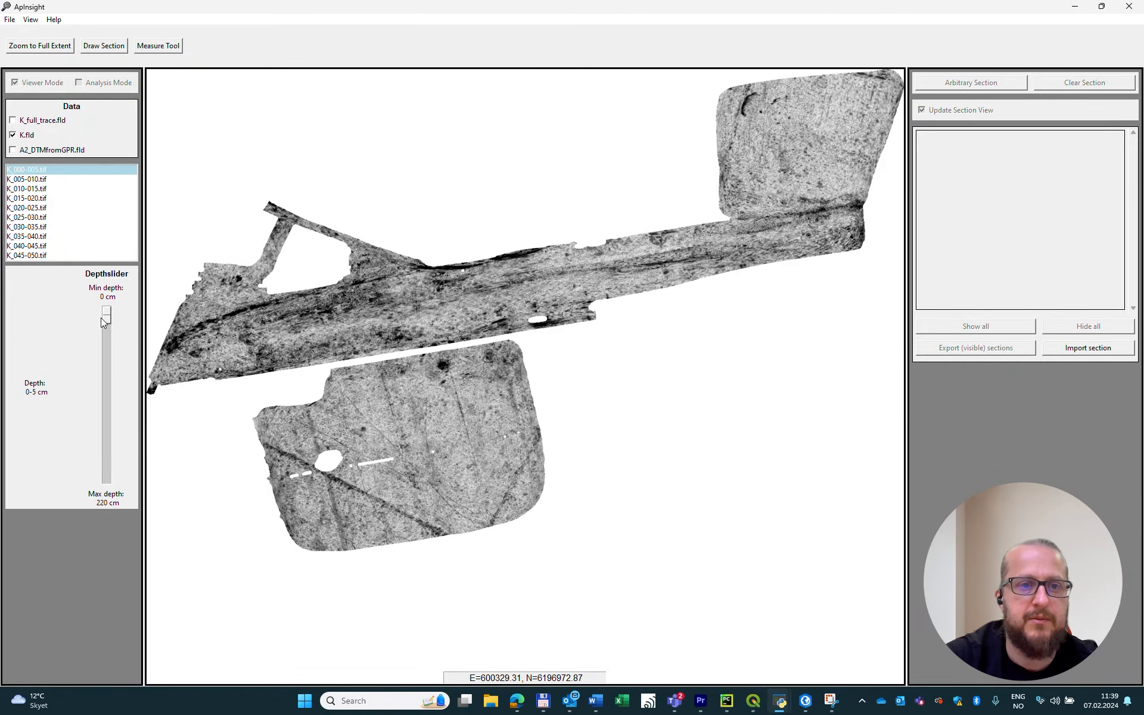
Set the K dataset's depth slice to 30-35 cm and examine the long strip and the field below it up close.
{"action": "left_click_drag", "start_coordinate": [105, 319], "coordinate": [107, 343]}
{"action": "scroll", "coordinate": [369, 364], "scroll_direction": "up", "scroll_amount": 2}
{"action": "scroll", "coordinate": [374, 367], "scroll_direction": "up", "scroll_amount": 4}
{"action": "left_click_drag", "start_coordinate": [575, 498], "coordinate": [452, 275]}
{"action": "scroll", "coordinate": [513, 374], "scroll_direction": "up", "scroll_amount": 1}
{"action": "scroll", "coordinate": [513, 373], "scroll_direction": "up", "scroll_amount": 2}
{"action": "left_click_drag", "start_coordinate": [568, 429], "coordinate": [409, 148]}
{"action": "left_click_drag", "start_coordinate": [488, 202], "coordinate": [501, 289]}
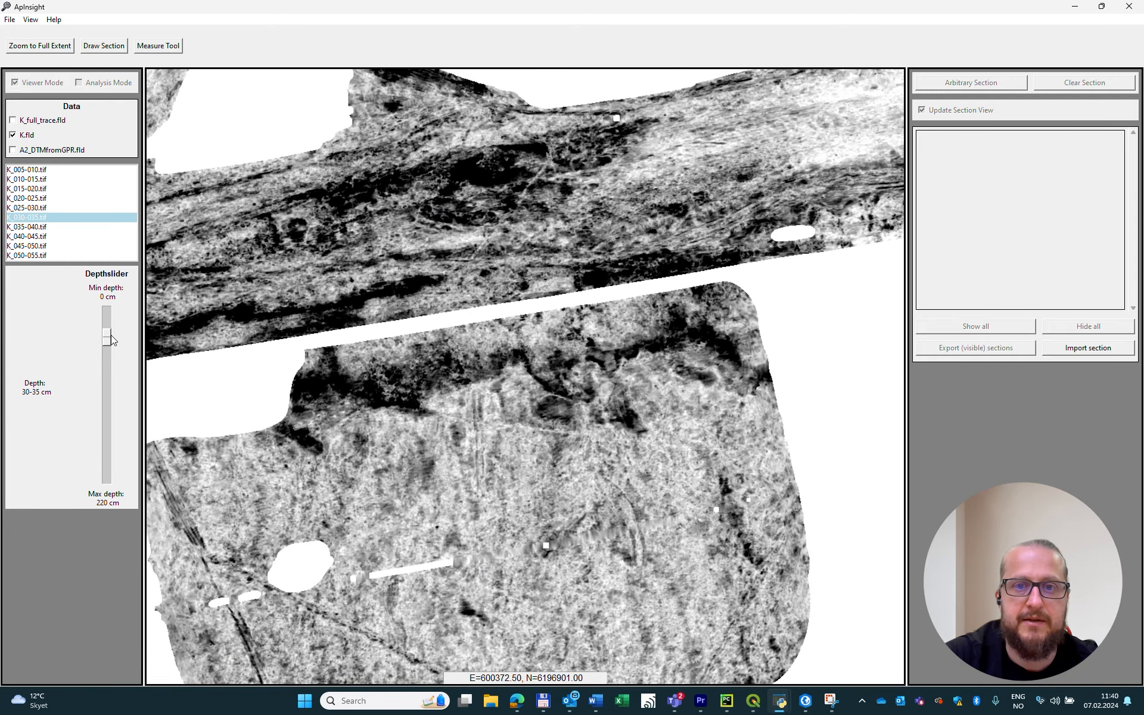
Set the K dataset's depth slice to 45-50 cm and draw a section about 23.7 m long across the gap between strip and field.
{"action": "mouse_move", "coordinate": [111, 339]}
{"action": "left_mouse_down"}
{"action": "mouse_move", "coordinate": [106, 366]}
{"action": "mouse_move", "coordinate": [105, 326]}
{"action": "mouse_move", "coordinate": [112, 362]}
{"action": "mouse_move", "coordinate": [109, 334]}
{"action": "mouse_move", "coordinate": [115, 355]}
{"action": "mouse_move", "coordinate": [108, 346]}
{"action": "left_mouse_up"}
{"action": "left_click", "coordinate": [107, 48]}
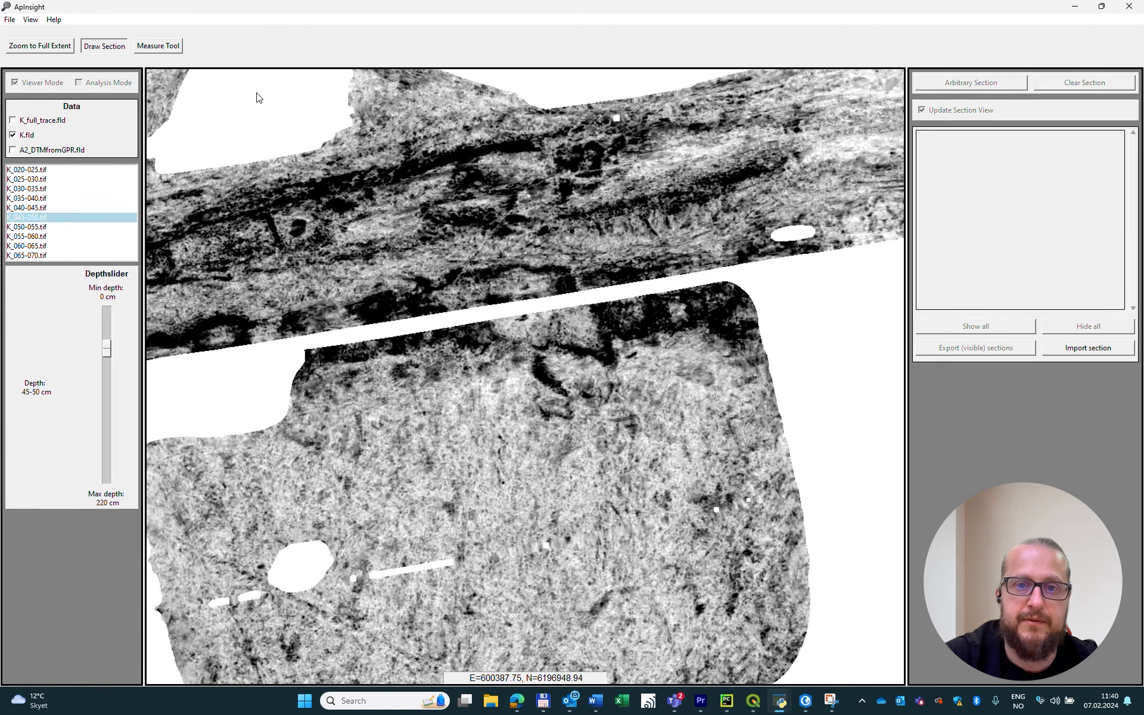
{"action": "left_click", "coordinate": [524, 396]}
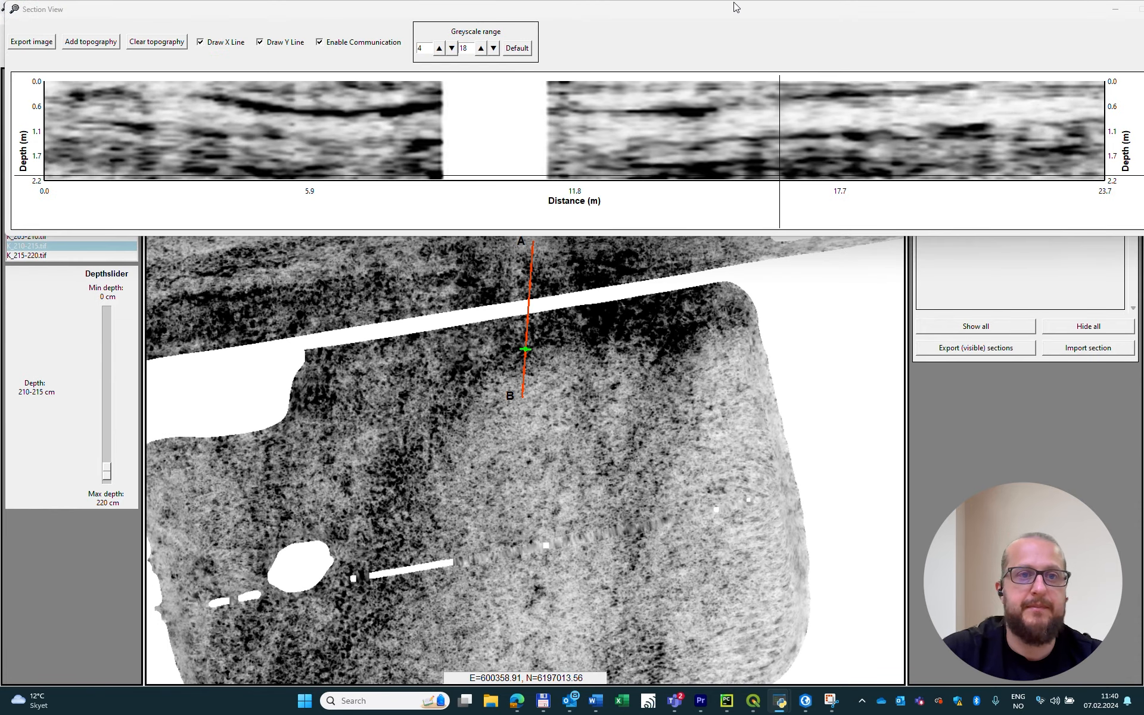
{"action": "left_click_drag", "start_coordinate": [737, 7], "coordinate": [738, 51]}
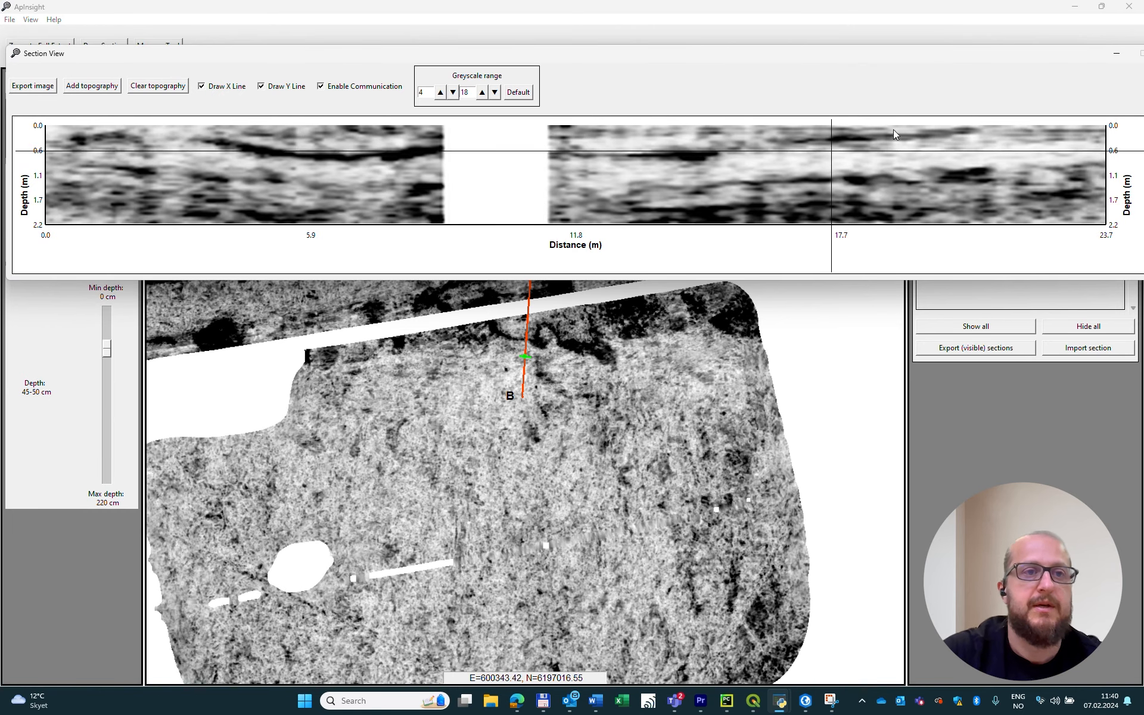
Add topography to the section profile using the 10km_619_60 DTM file.
{"action": "left_click", "coordinate": [102, 89]}
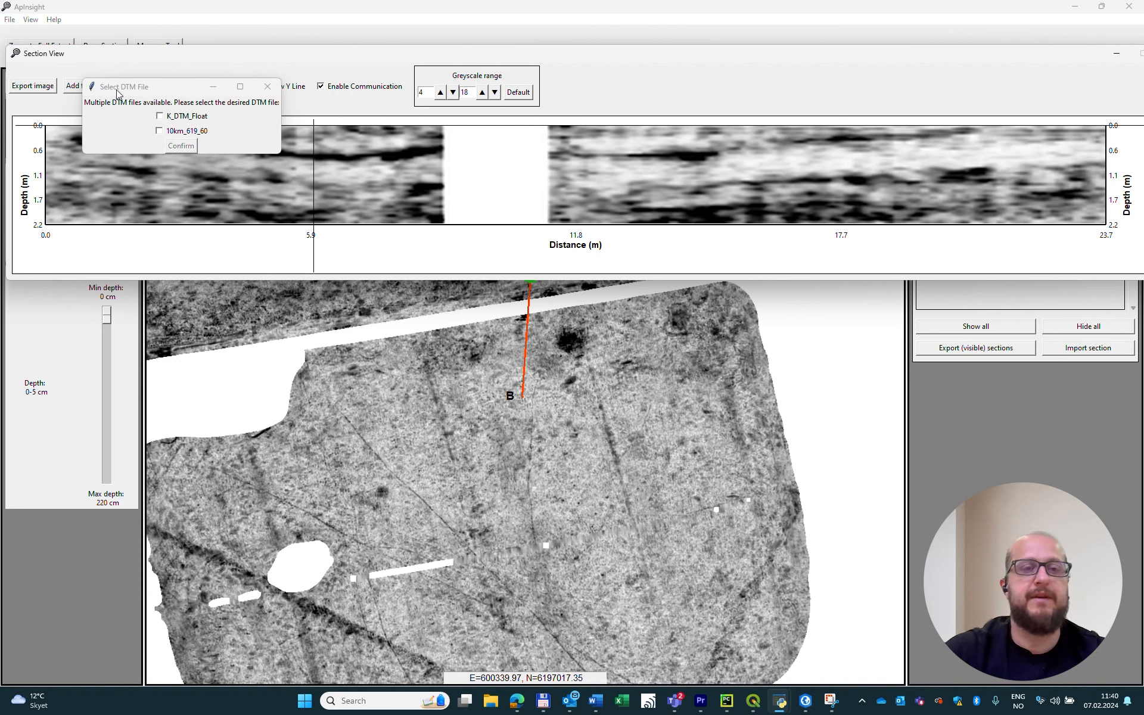
{"action": "left_click_drag", "start_coordinate": [123, 89], "coordinate": [158, 147]}
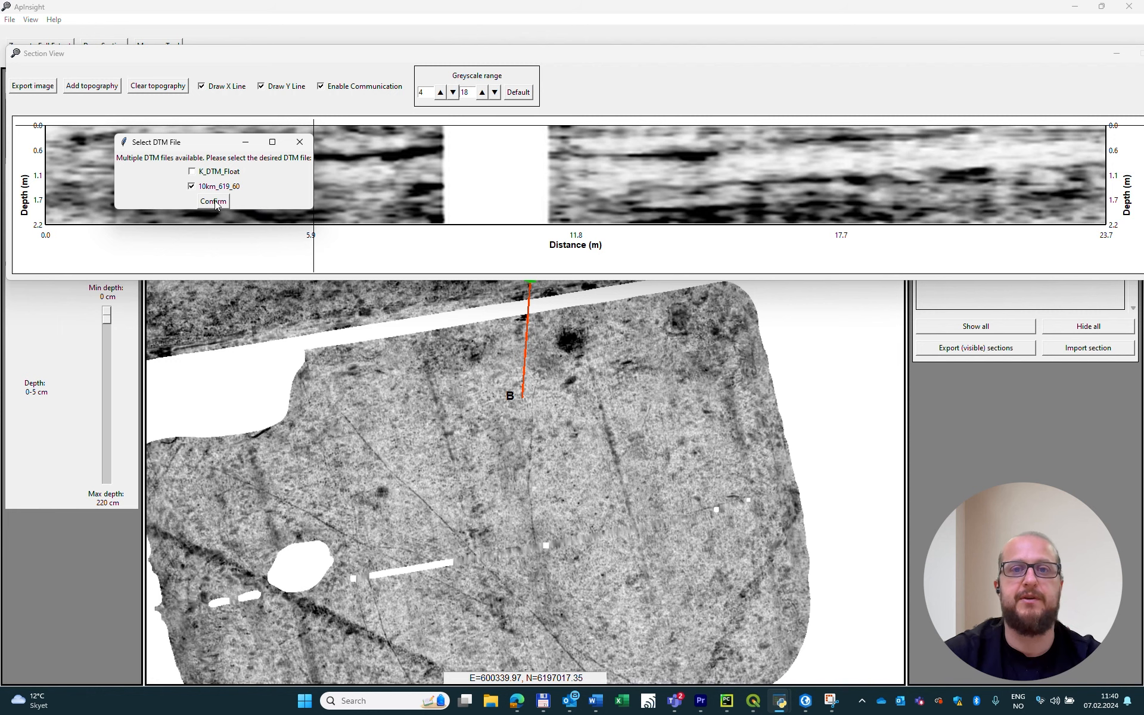
{"action": "left_click", "coordinate": [213, 201]}
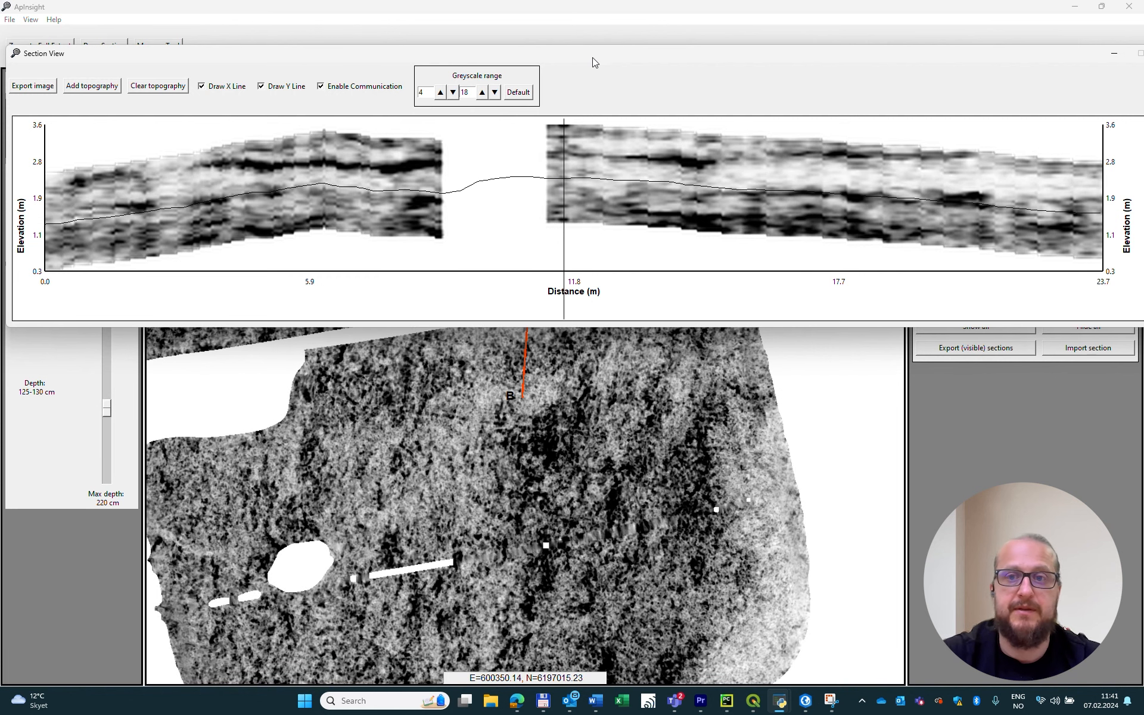
Examine the topography-corrected profile against its line on the depth slice, and close the section view.
{"action": "left_click_drag", "start_coordinate": [603, 56], "coordinate": [1141, 64]}
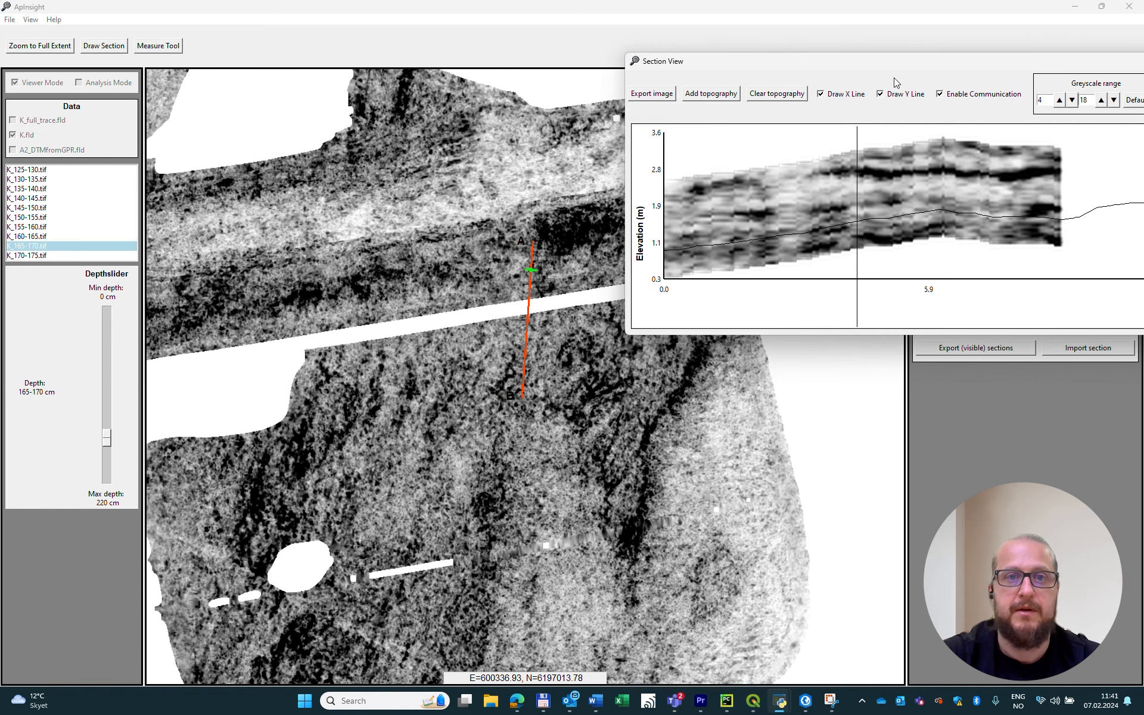
{"action": "left_click_drag", "start_coordinate": [891, 64], "coordinate": [105, 107]}
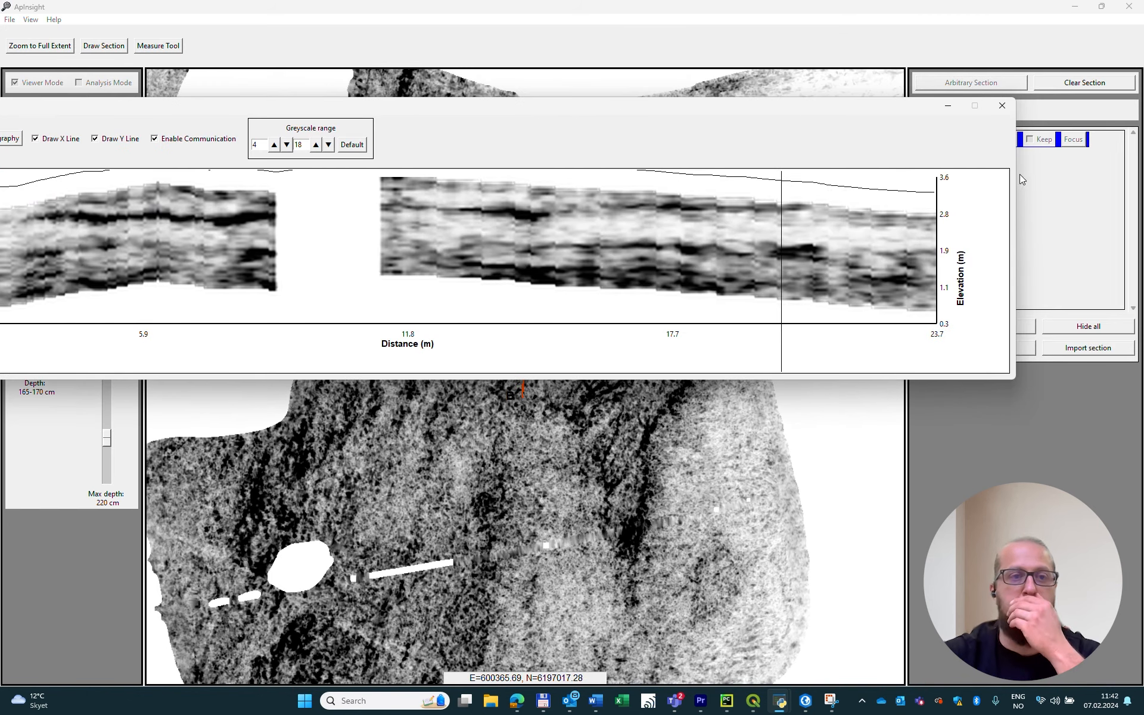
{"action": "left_click", "coordinate": [1002, 106]}
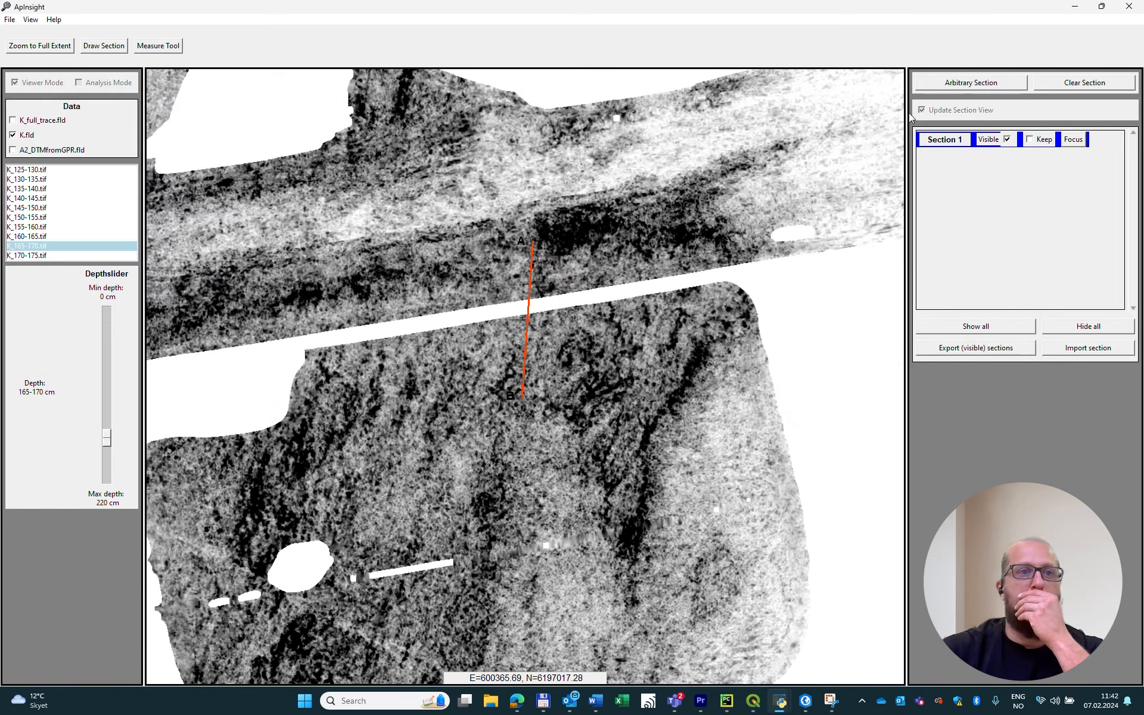
Open the project b_new.json from D:\04_sites\Keldur\data\Keldur.
{"action": "left_click", "coordinate": [10, 19]}
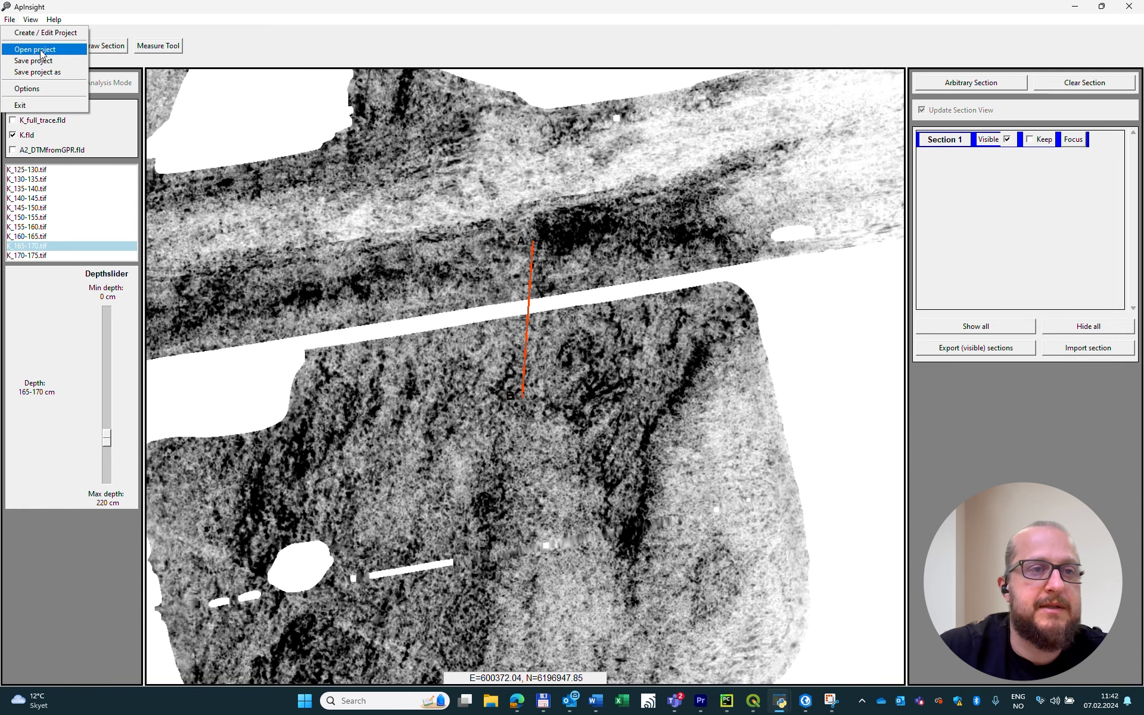
{"action": "left_click", "coordinate": [40, 50]}
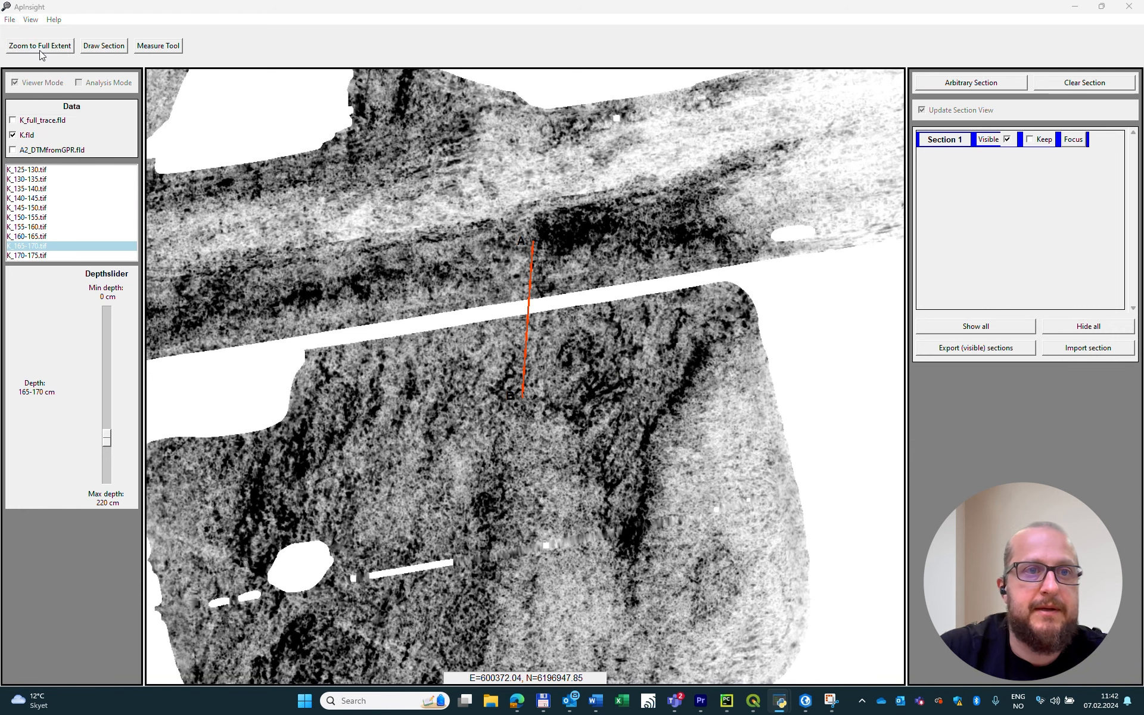
{"action": "left_click", "coordinate": [203, 60]}
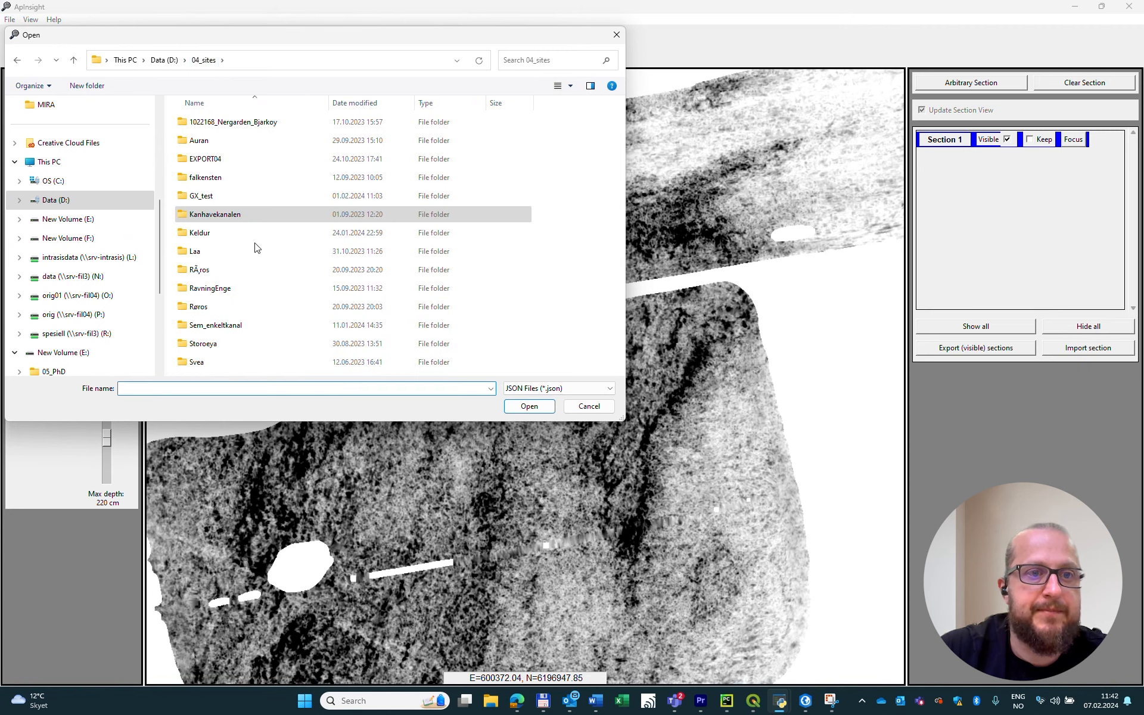
{"action": "double_click", "coordinate": [210, 234]}
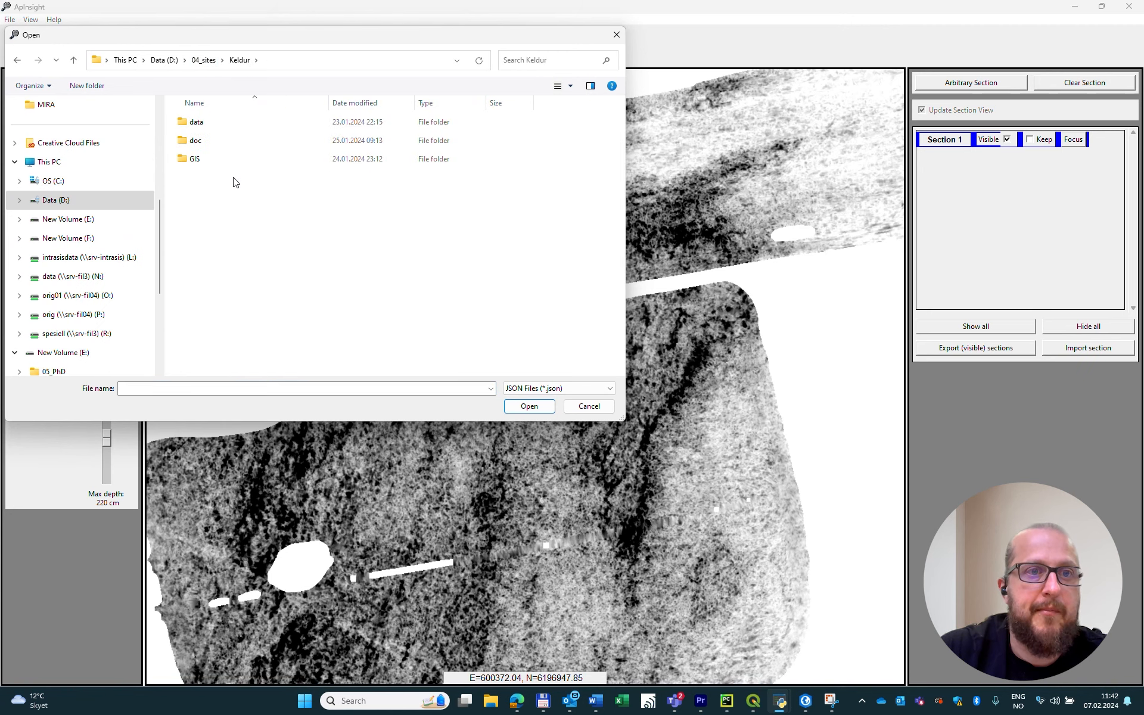
{"action": "double_click", "coordinate": [223, 120]}
{"action": "double_click", "coordinate": [236, 125]}
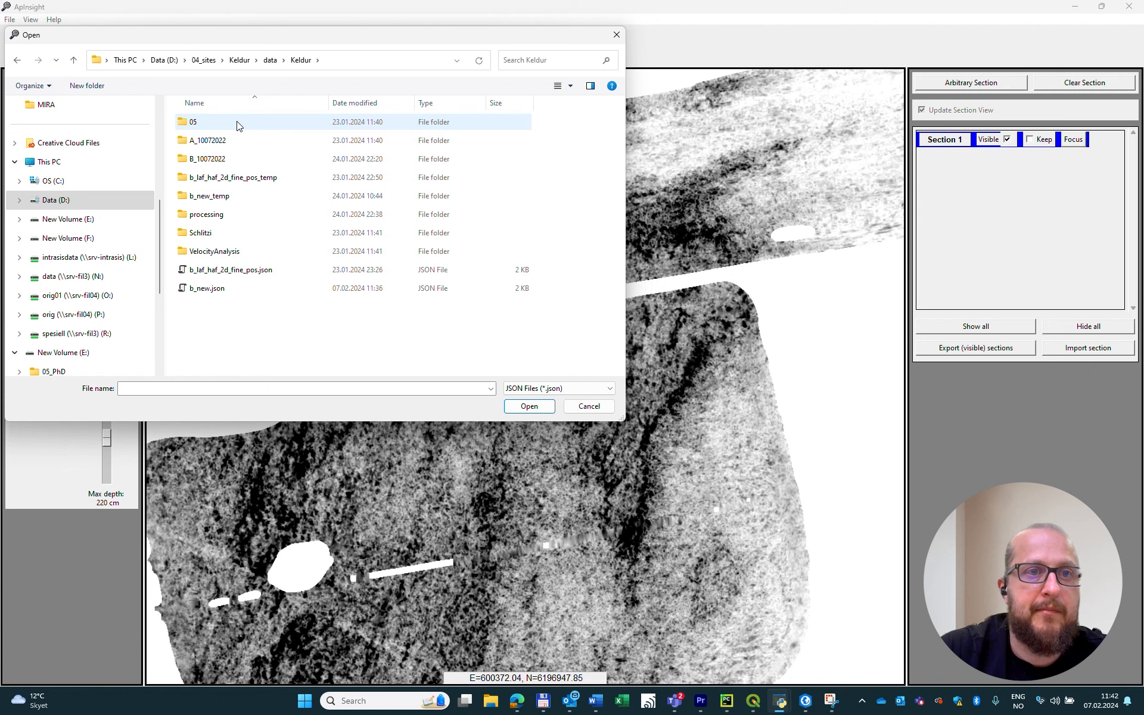
{"action": "double_click", "coordinate": [226, 290]}
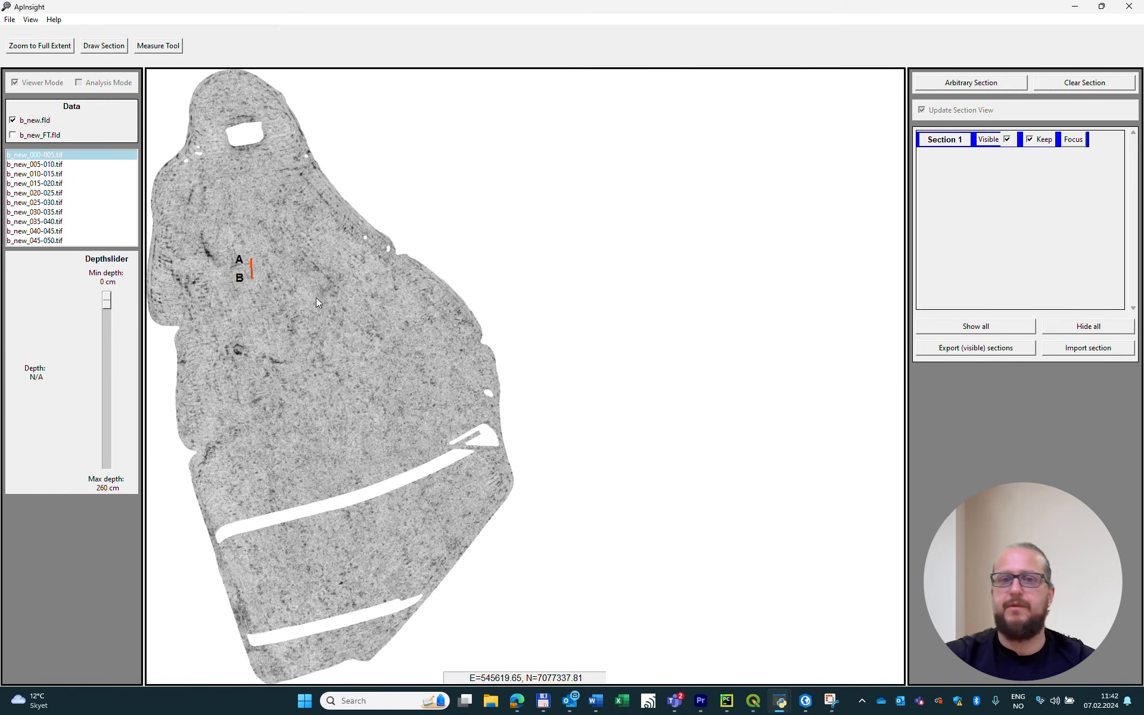
Examine the area around Section 1 up close in the b_new dataset at the 130-135 cm depth slice.
{"action": "left_click_drag", "start_coordinate": [337, 292], "coordinate": [462, 342]}
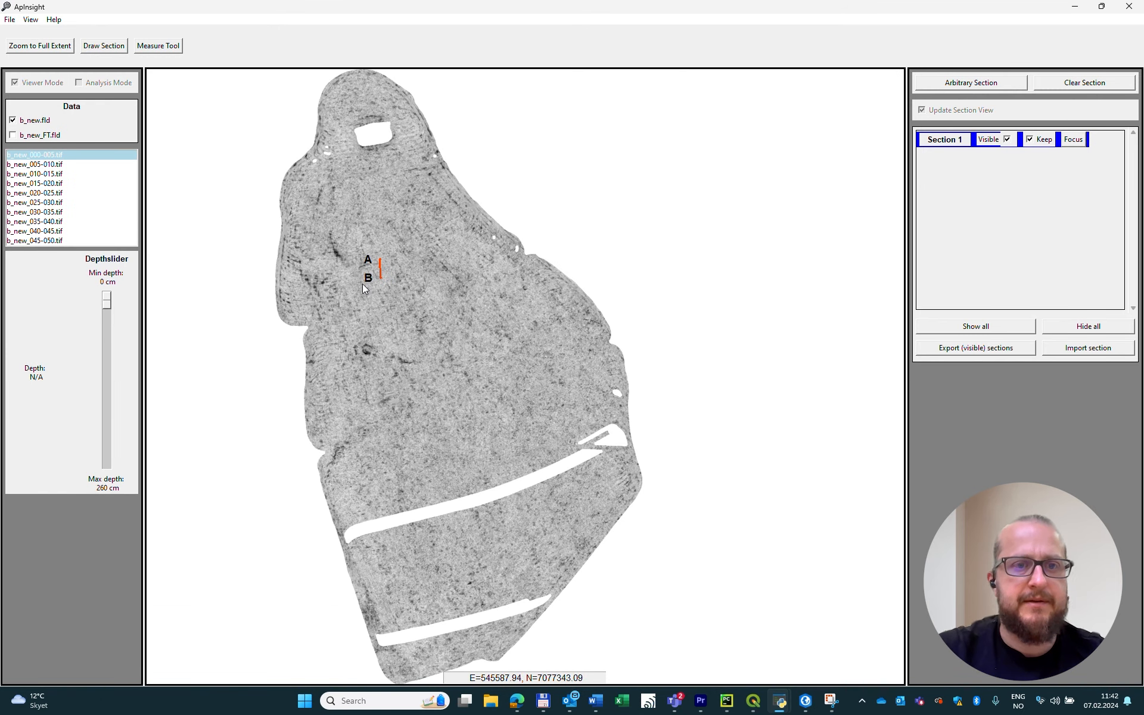
{"action": "scroll", "coordinate": [360, 279], "scroll_direction": "up", "scroll_amount": 1}
{"action": "scroll", "coordinate": [361, 284], "scroll_direction": "up", "scroll_amount": 4}
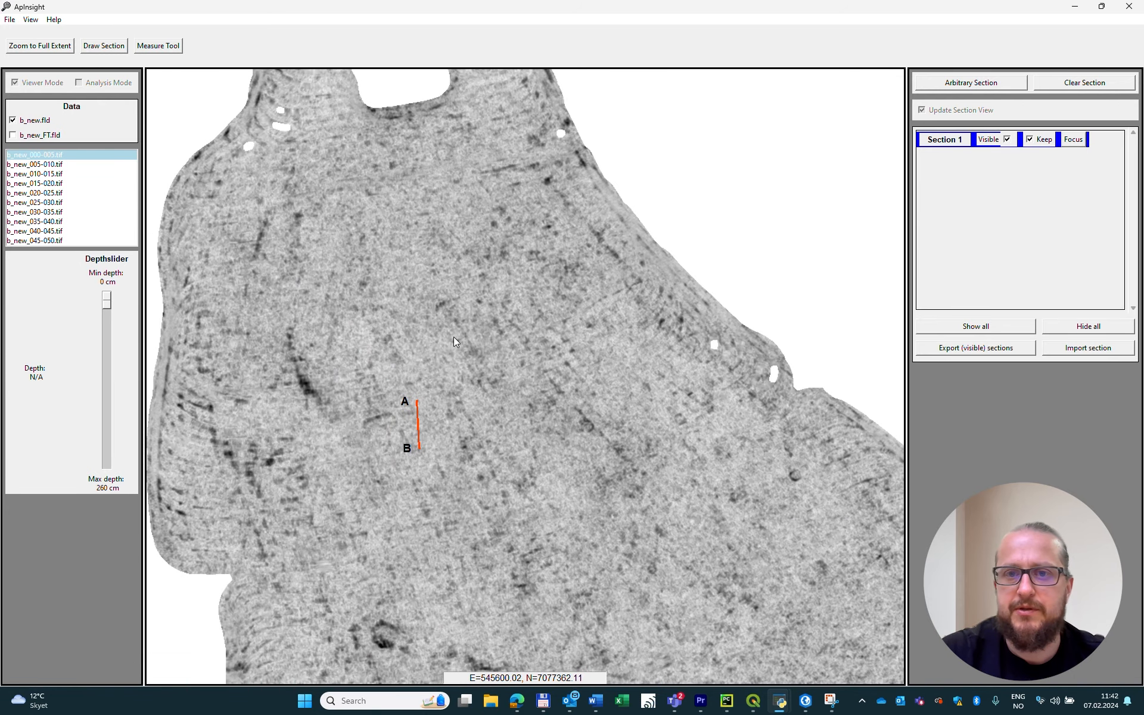
{"action": "key", "text": "Down"}
{"action": "scroll", "coordinate": [420, 341], "scroll_direction": "up", "scroll_amount": 1}
{"action": "left_click_drag", "start_coordinate": [465, 343], "coordinate": [519, 277]}
{"action": "scroll", "coordinate": [491, 395], "scroll_direction": "up", "scroll_amount": 1}
{"action": "scroll", "coordinate": [499, 353], "scroll_direction": "up", "scroll_amount": 1}
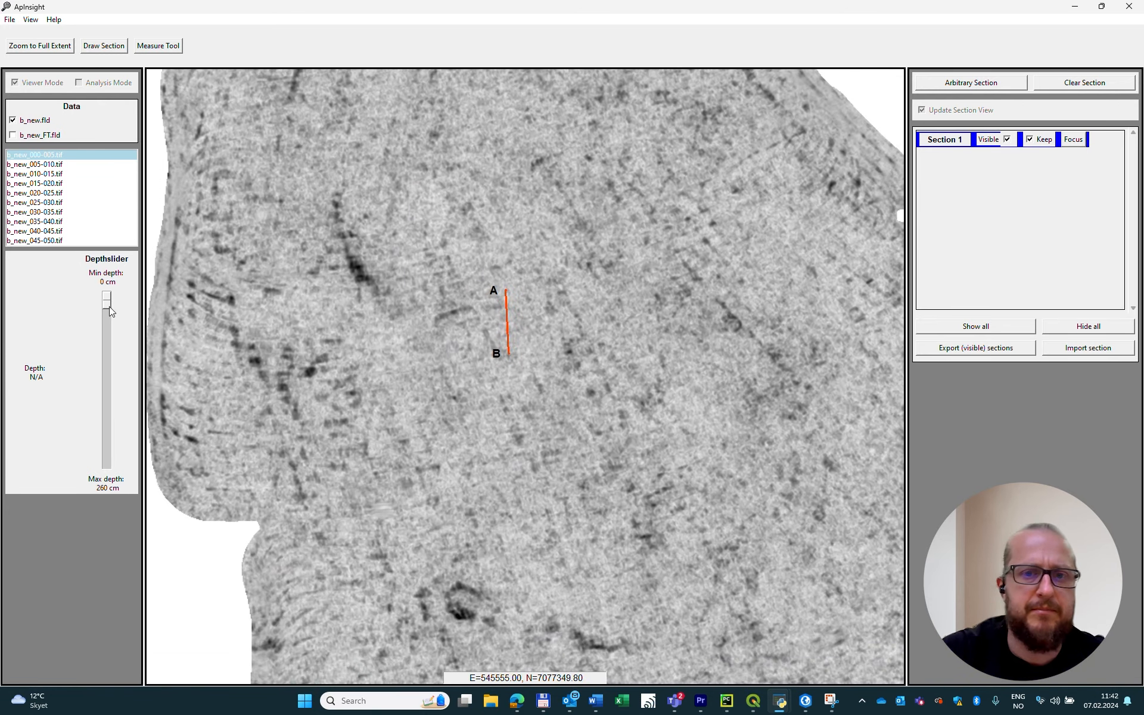
{"action": "left_click_drag", "start_coordinate": [108, 299], "coordinate": [110, 384]}
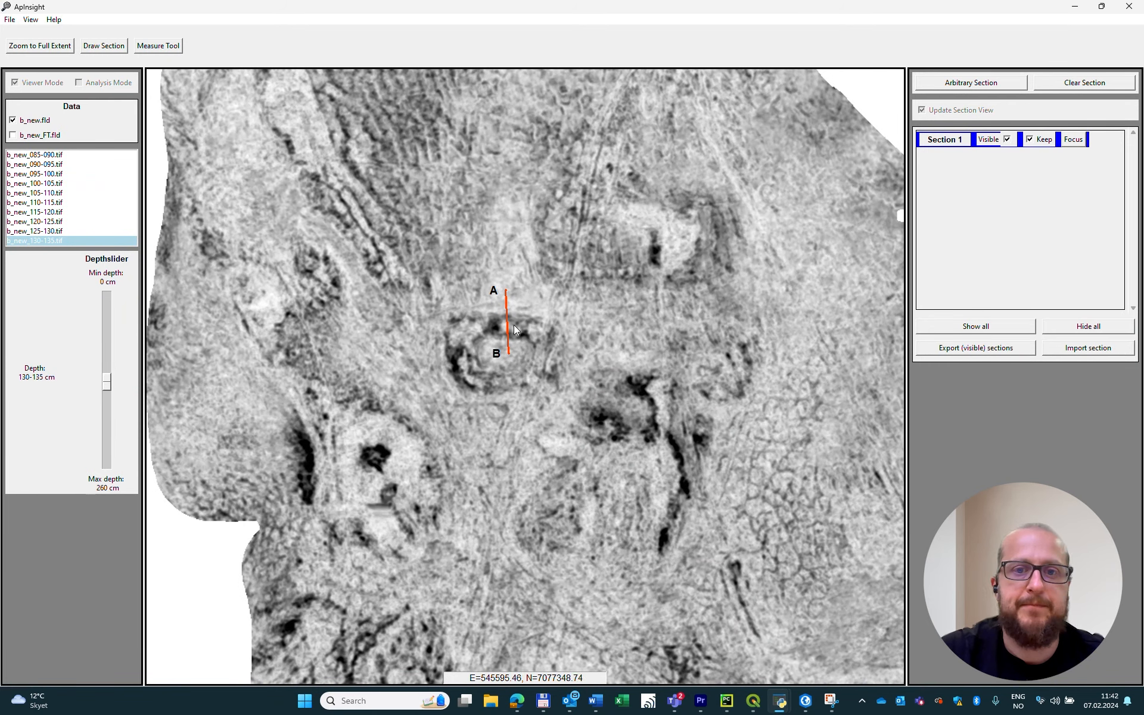
View the profile of Section 1 in the b_new dataset, follow its reflections across the depth slices, and close it.
{"action": "left_click", "coordinate": [996, 84]}
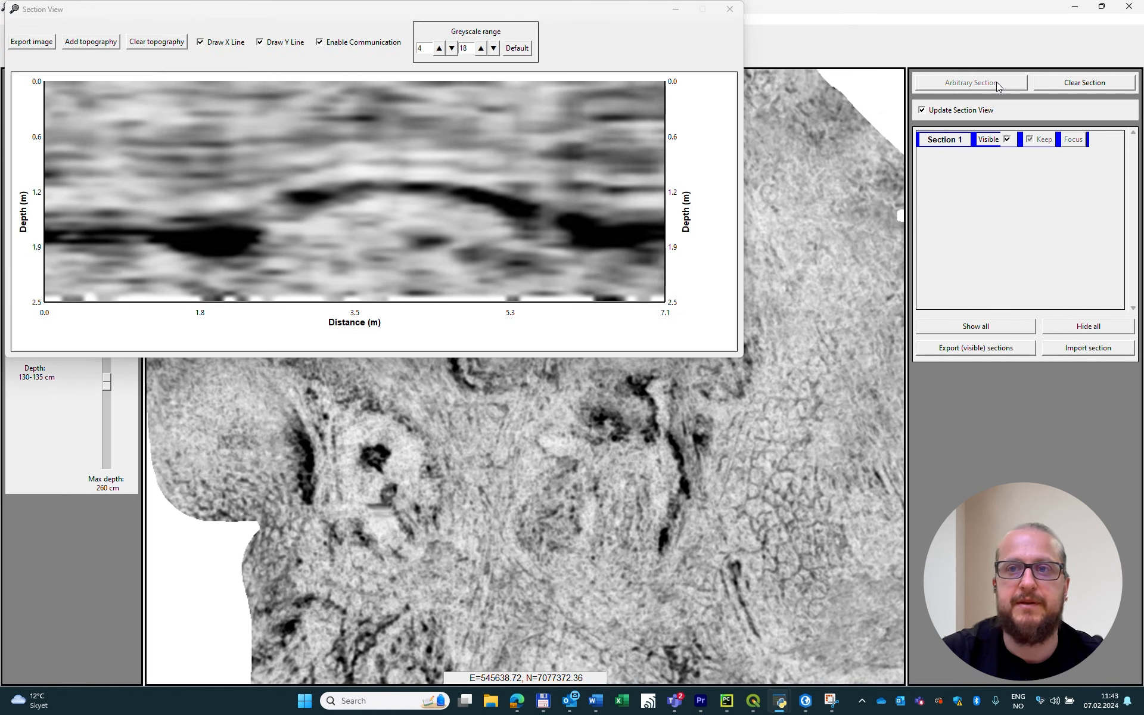
{"action": "left_click_drag", "start_coordinate": [235, 16], "coordinate": [526, 191]}
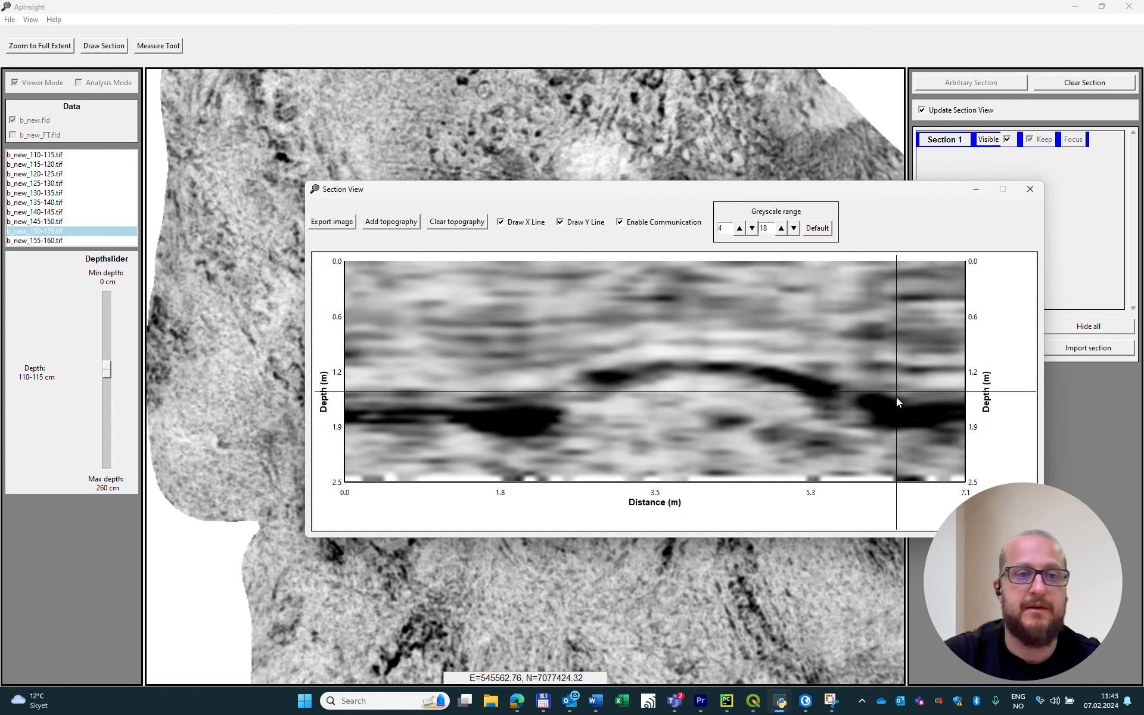
{"action": "left_click", "coordinate": [1029, 189]}
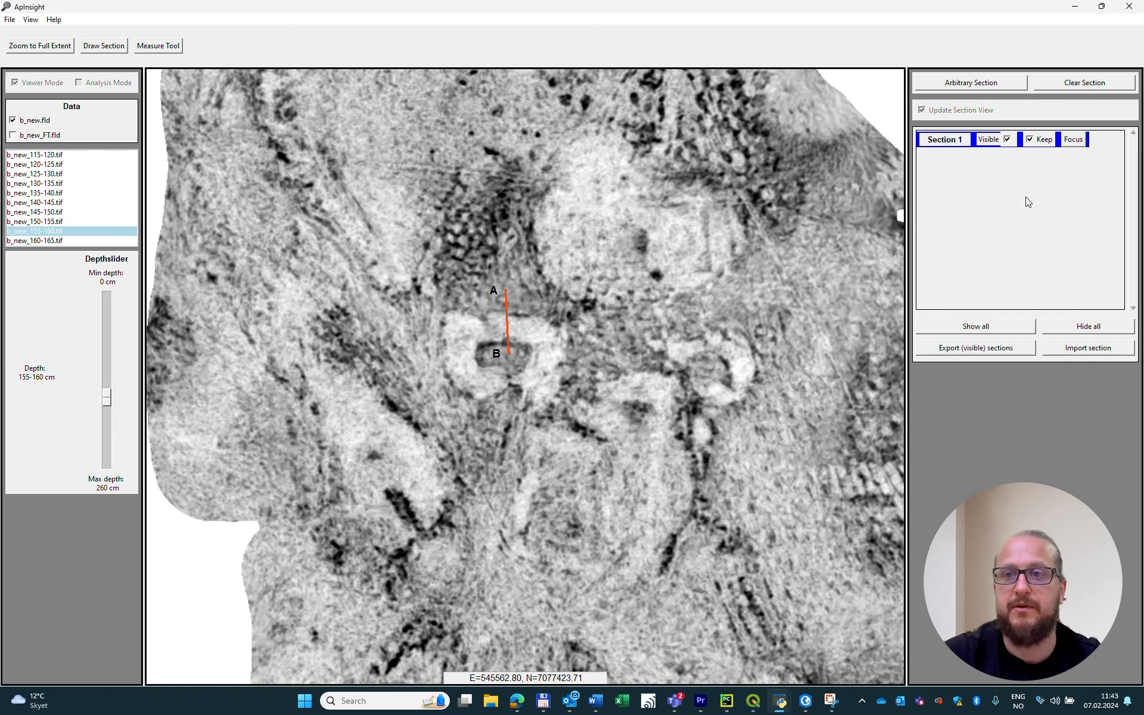
Switch to the b_new_FT dataset at the 77.5 cm depth slice and examine Section 1's full-trace profile.
{"action": "left_click", "coordinate": [38, 137]}
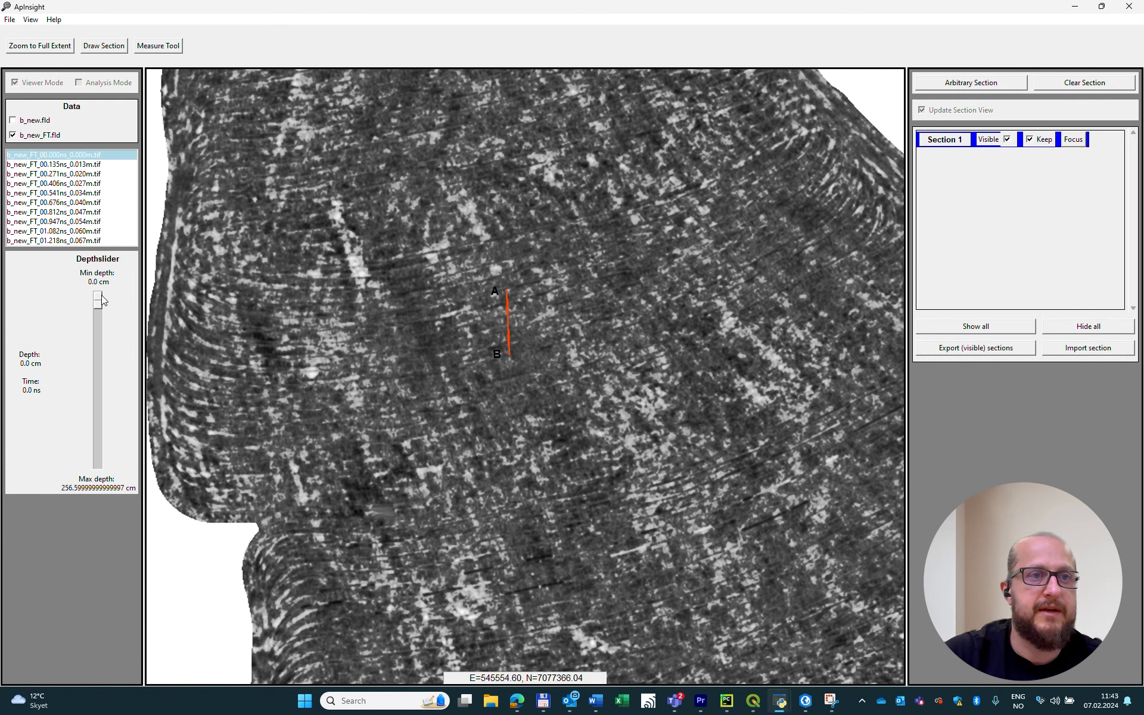
{"action": "left_click_drag", "start_coordinate": [101, 299], "coordinate": [93, 345]}
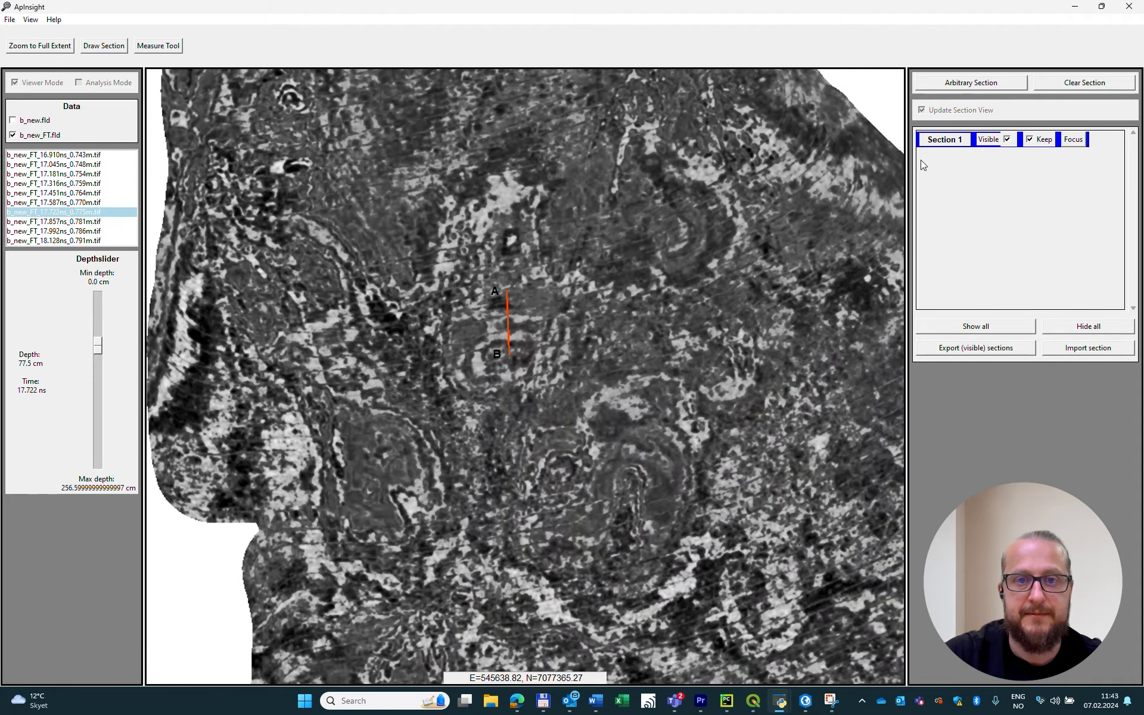
{"action": "left_click", "coordinate": [967, 84]}
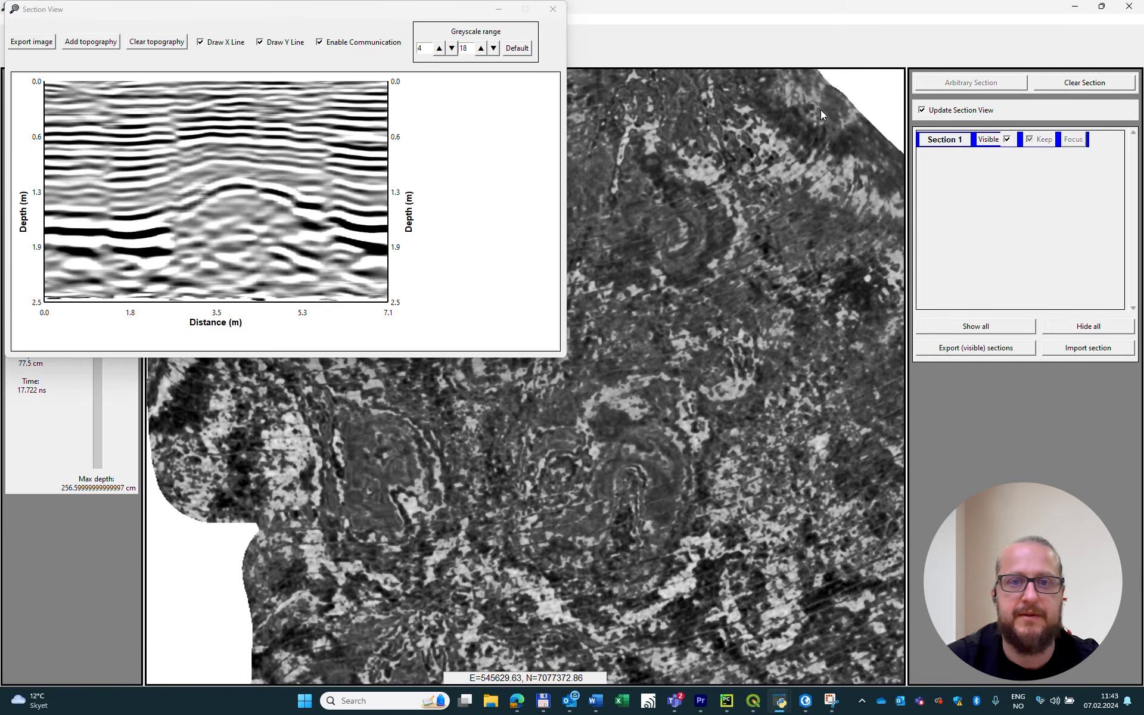
{"action": "left_click_drag", "start_coordinate": [238, 13], "coordinate": [695, 214]}
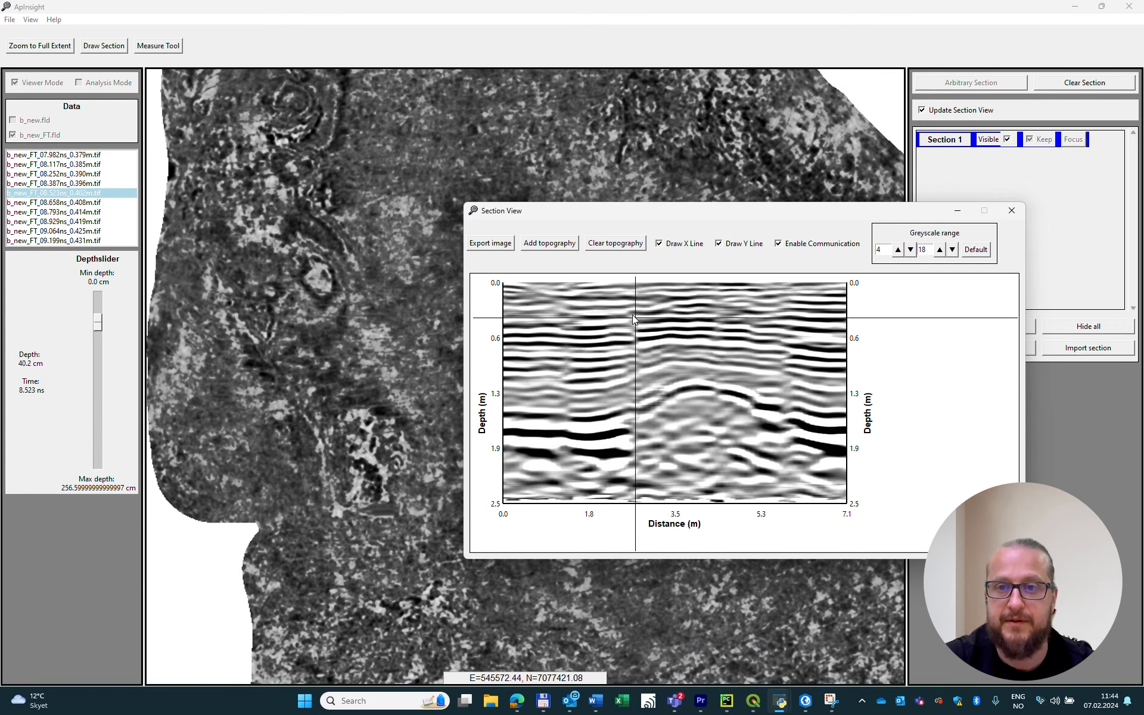
{"action": "left_click", "coordinate": [1011, 211]}
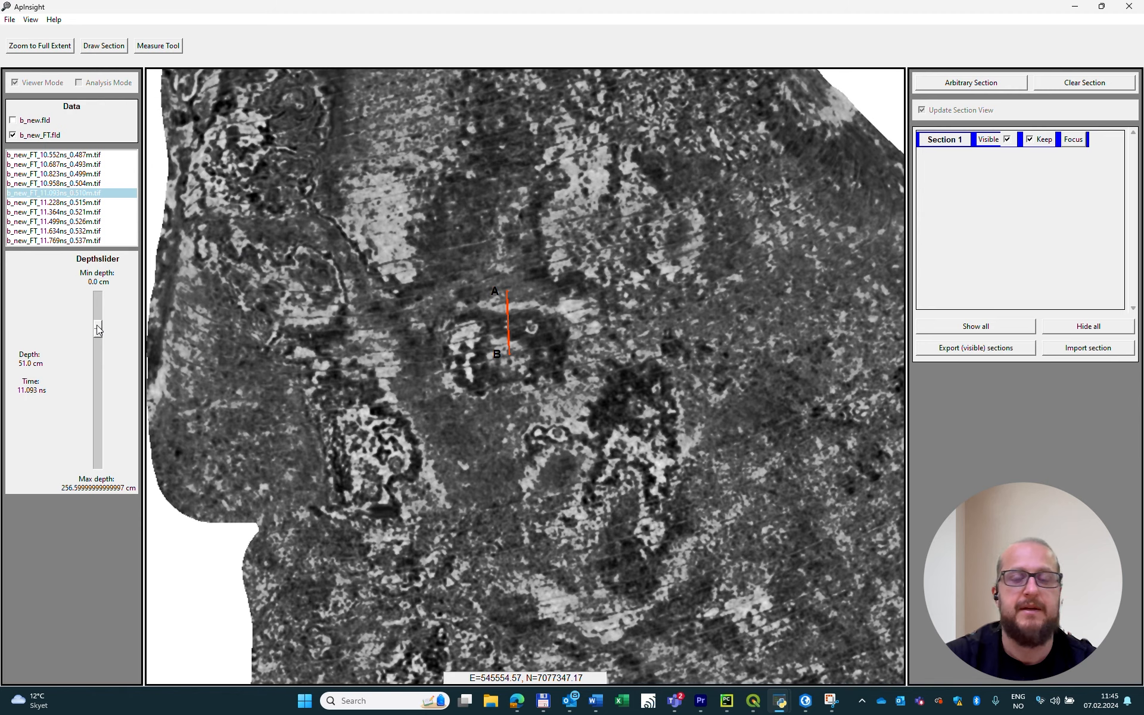
Set the b_new_FT depth slice to 51.5 cm and examine the area around and south of Section 1.
{"action": "mouse_move", "coordinate": [98, 327]}
{"action": "left_mouse_down"}
{"action": "mouse_move", "coordinate": [96, 362]}
{"action": "mouse_move", "coordinate": [92, 325]}
{"action": "left_mouse_up"}
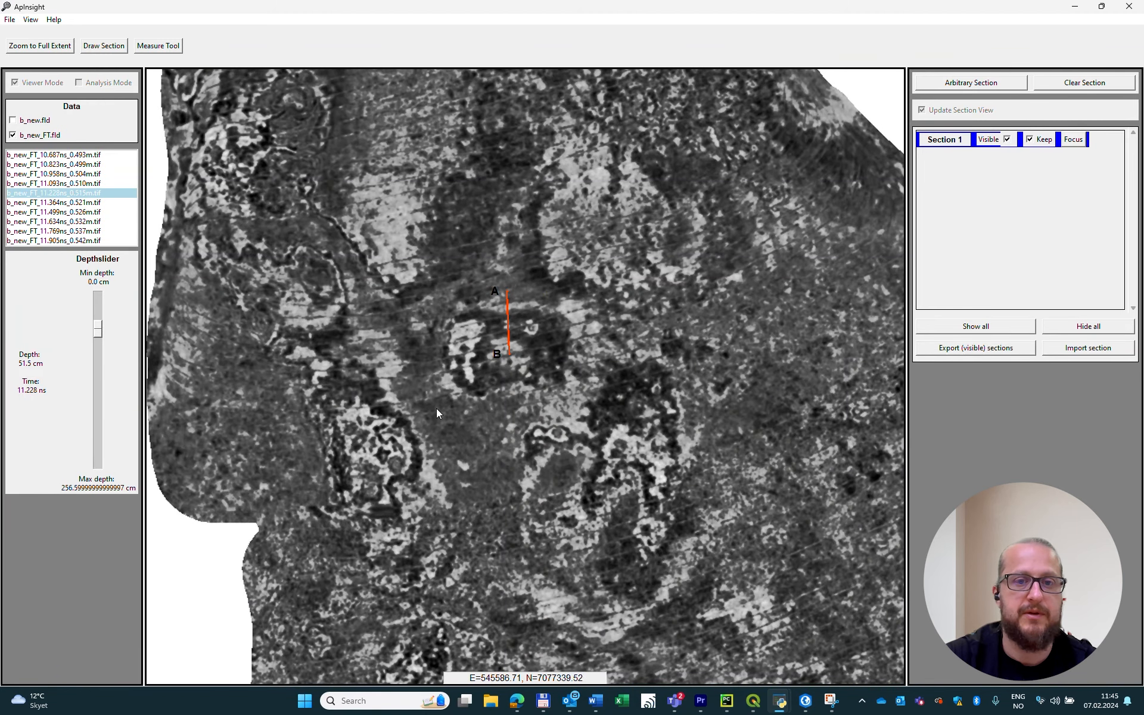
{"action": "scroll", "coordinate": [431, 389], "scroll_direction": "up", "scroll_amount": 3}
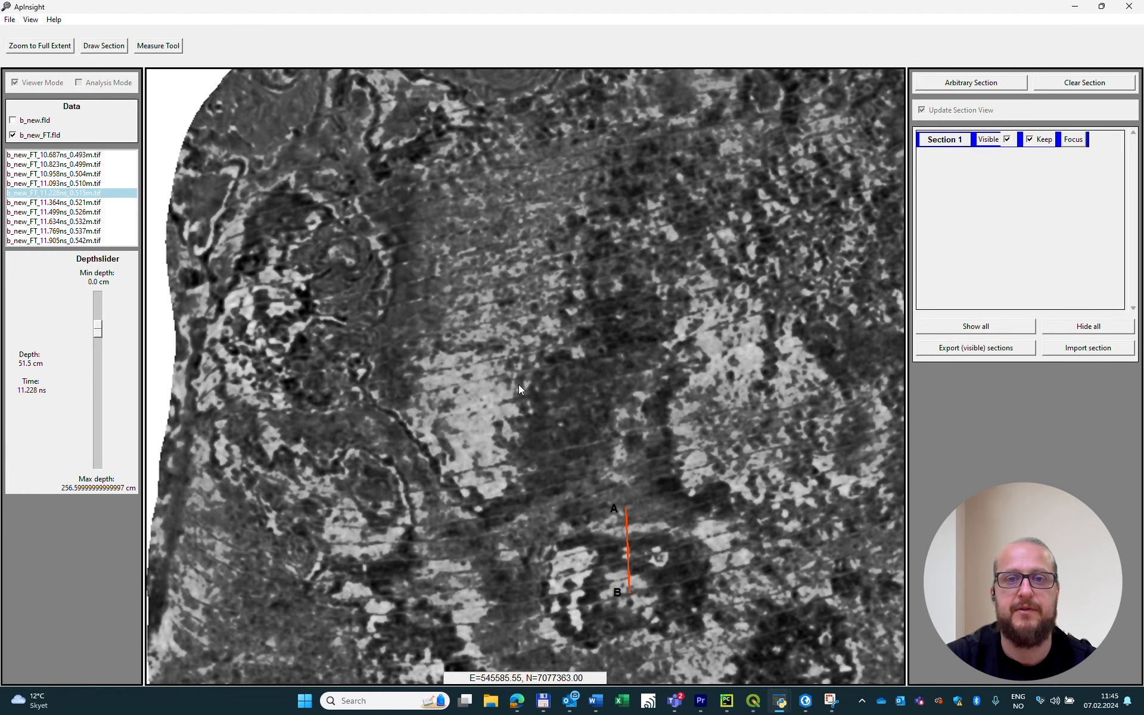
{"action": "left_click_drag", "start_coordinate": [497, 375], "coordinate": [375, 158]}
{"action": "left_click_drag", "start_coordinate": [541, 450], "coordinate": [408, 203]}
{"action": "left_click_drag", "start_coordinate": [525, 391], "coordinate": [490, 269]}
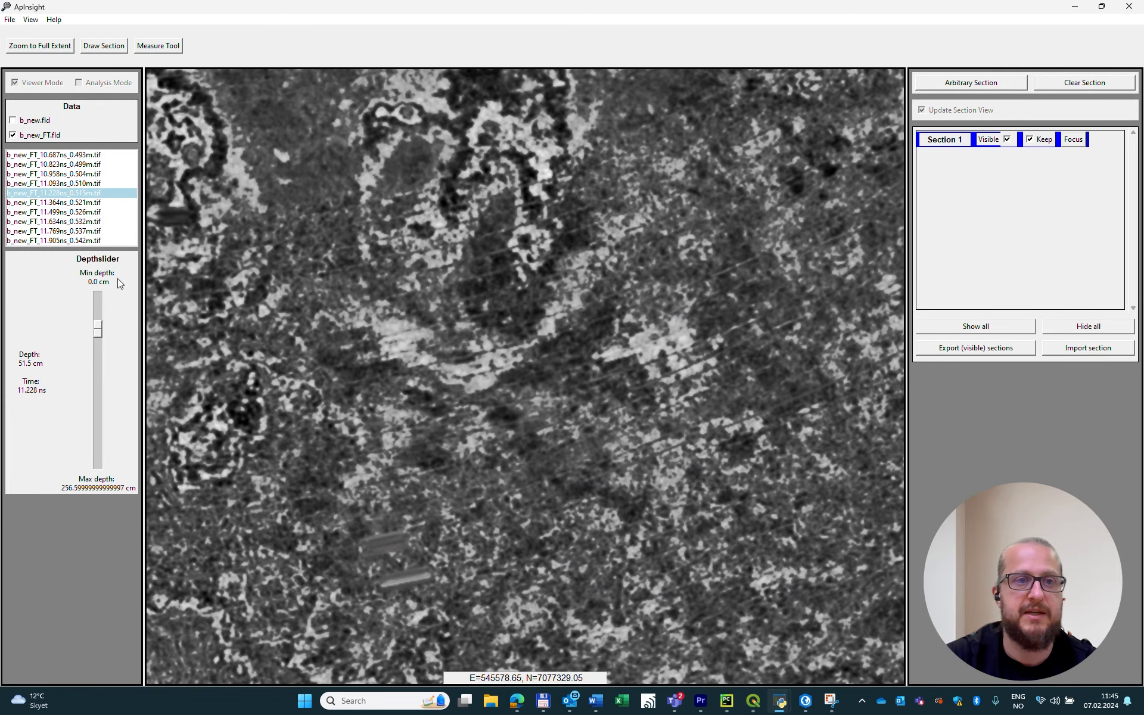
Set the b_new_FT depth slice to 87.8 cm and examine the rounded structures south of Section 1 up close.
{"action": "left_click_drag", "start_coordinate": [95, 330], "coordinate": [133, 351]}
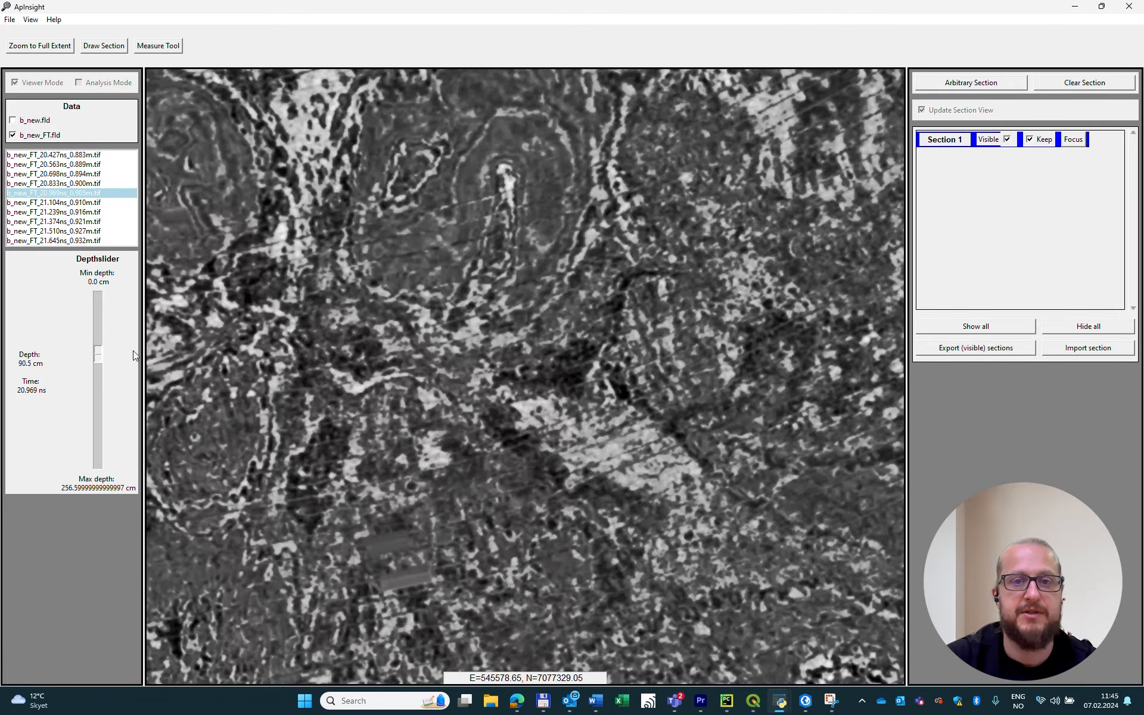
{"action": "scroll", "coordinate": [380, 383], "scroll_direction": "down", "scroll_amount": 1}
{"action": "left_click_drag", "start_coordinate": [238, 179], "coordinate": [385, 377]}
{"action": "scroll", "coordinate": [385, 376], "scroll_direction": "up", "scroll_amount": 2}
{"action": "left_click_drag", "start_coordinate": [652, 572], "coordinate": [528, 331]}
{"action": "scroll", "coordinate": [565, 385], "scroll_direction": "down", "scroll_amount": 1}
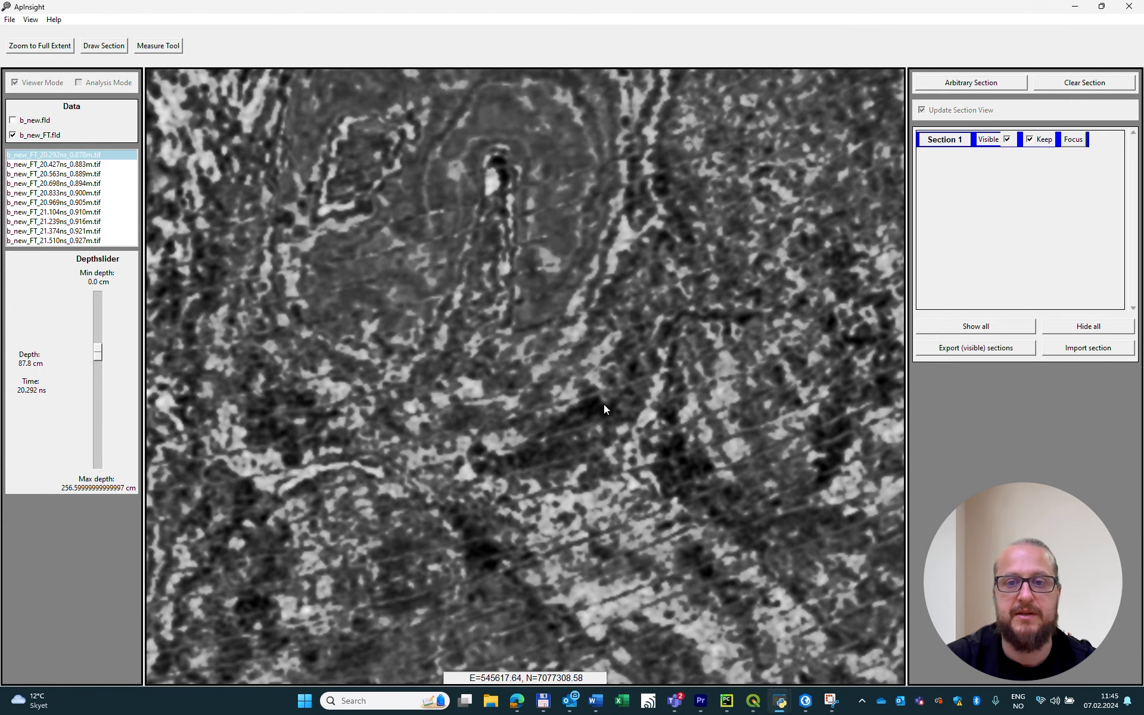
Examine the two elongated oval structures farther southeast, comparing the 133.3 cm and 79.1 cm depth slices.
{"action": "scroll", "coordinate": [603, 404], "scroll_direction": "up", "scroll_amount": 1}
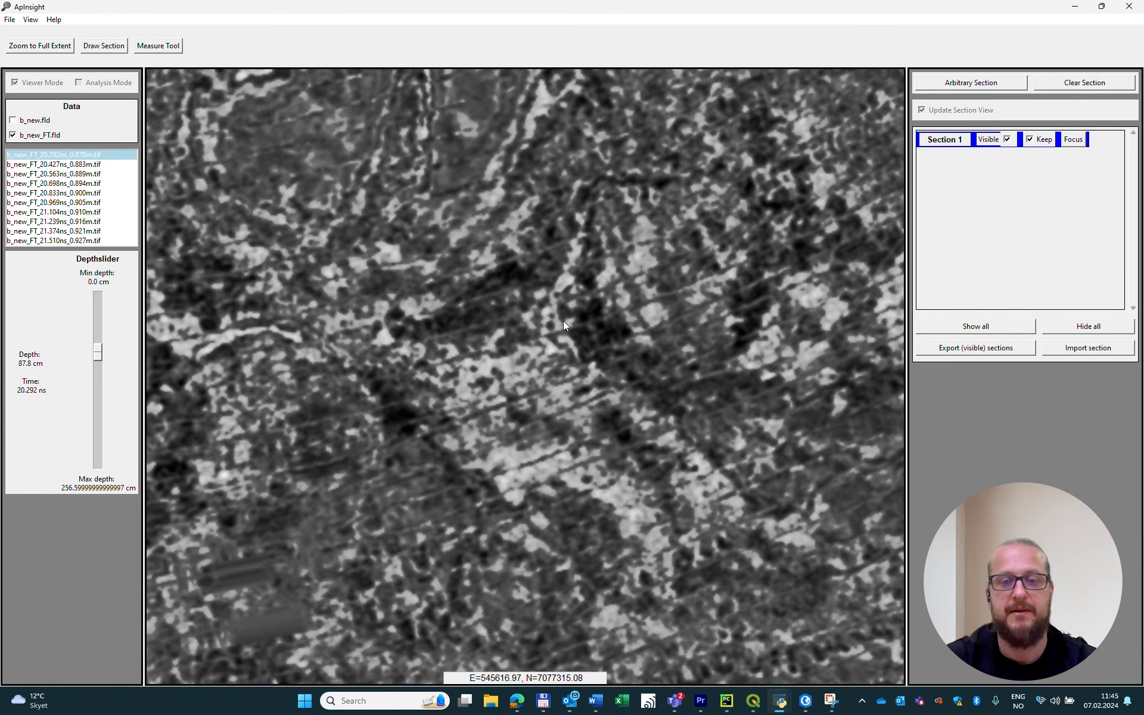
{"action": "left_click_drag", "start_coordinate": [605, 386], "coordinate": [443, 213]}
{"action": "left_click_drag", "start_coordinate": [700, 506], "coordinate": [544, 338]}
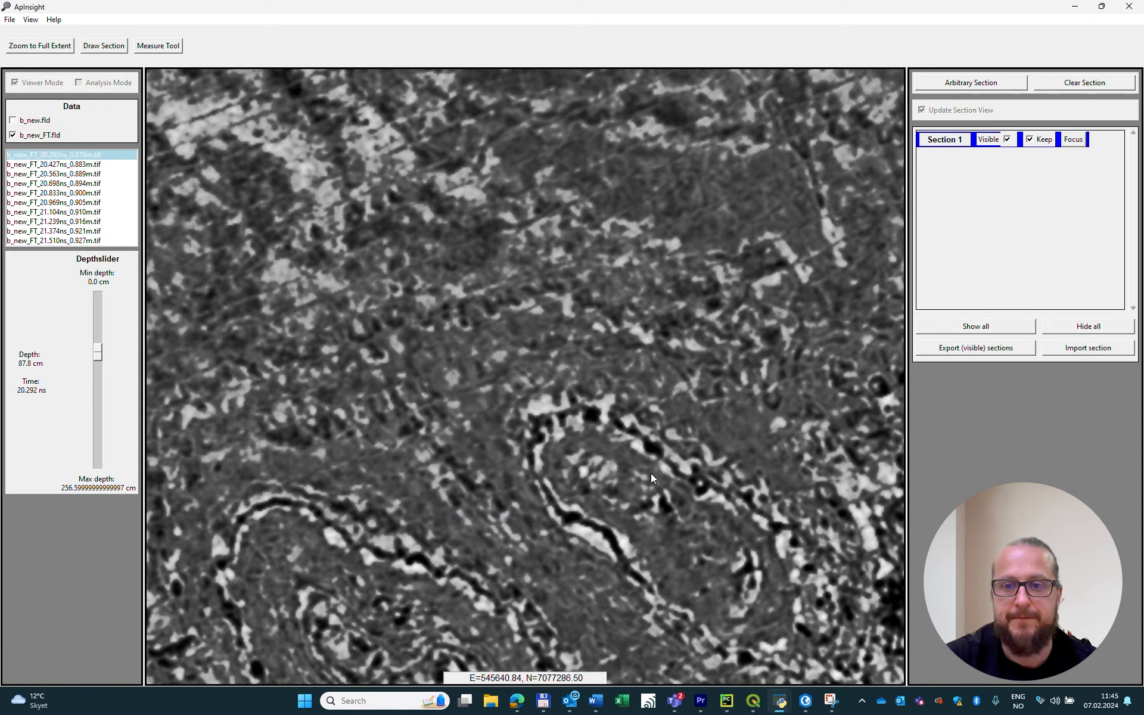
{"action": "left_click_drag", "start_coordinate": [651, 473], "coordinate": [594, 419]}
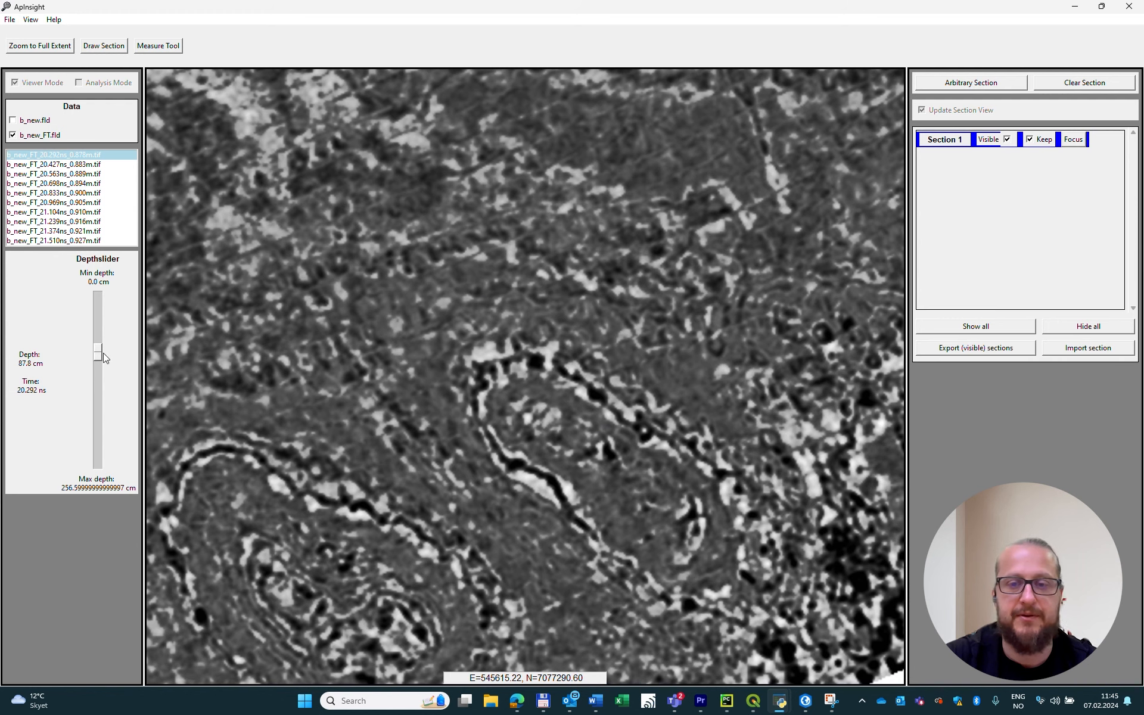
{"action": "left_click_drag", "start_coordinate": [102, 352], "coordinate": [101, 381]}
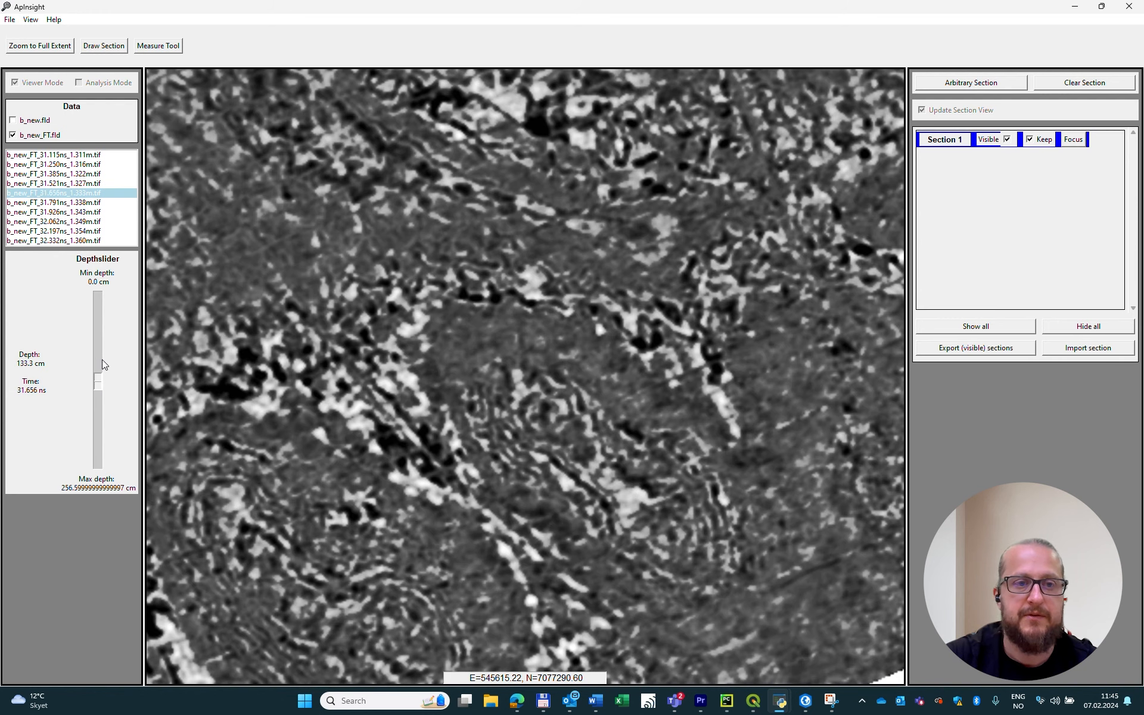
{"action": "left_click", "coordinate": [102, 359]}
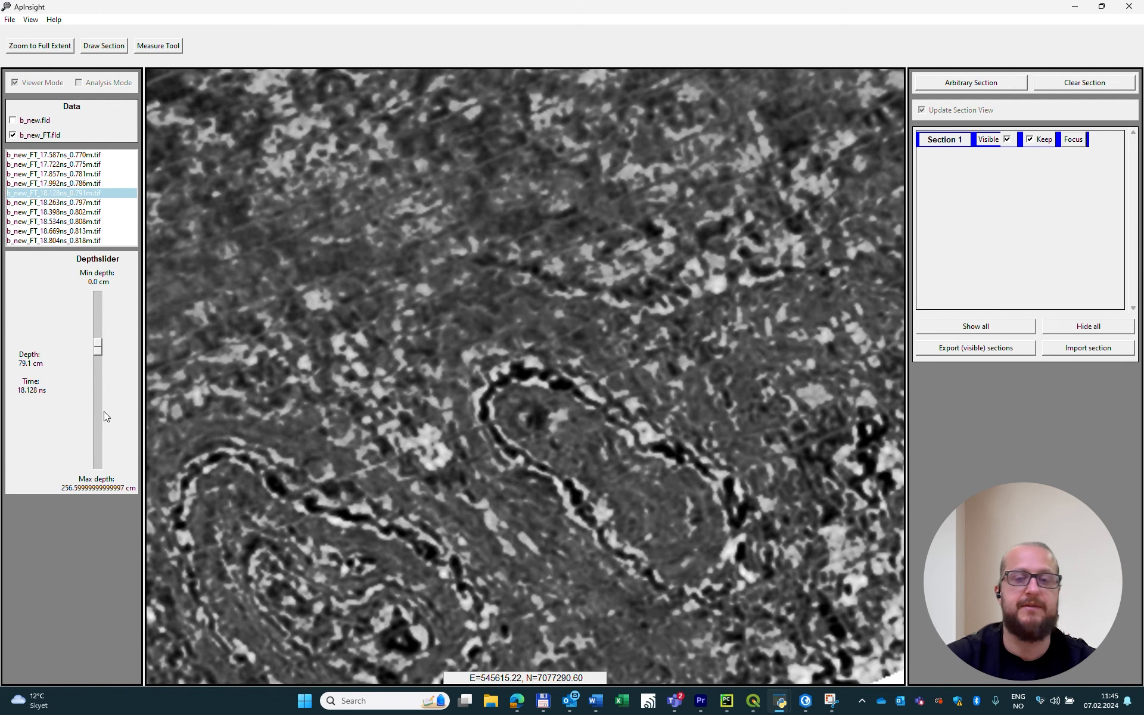